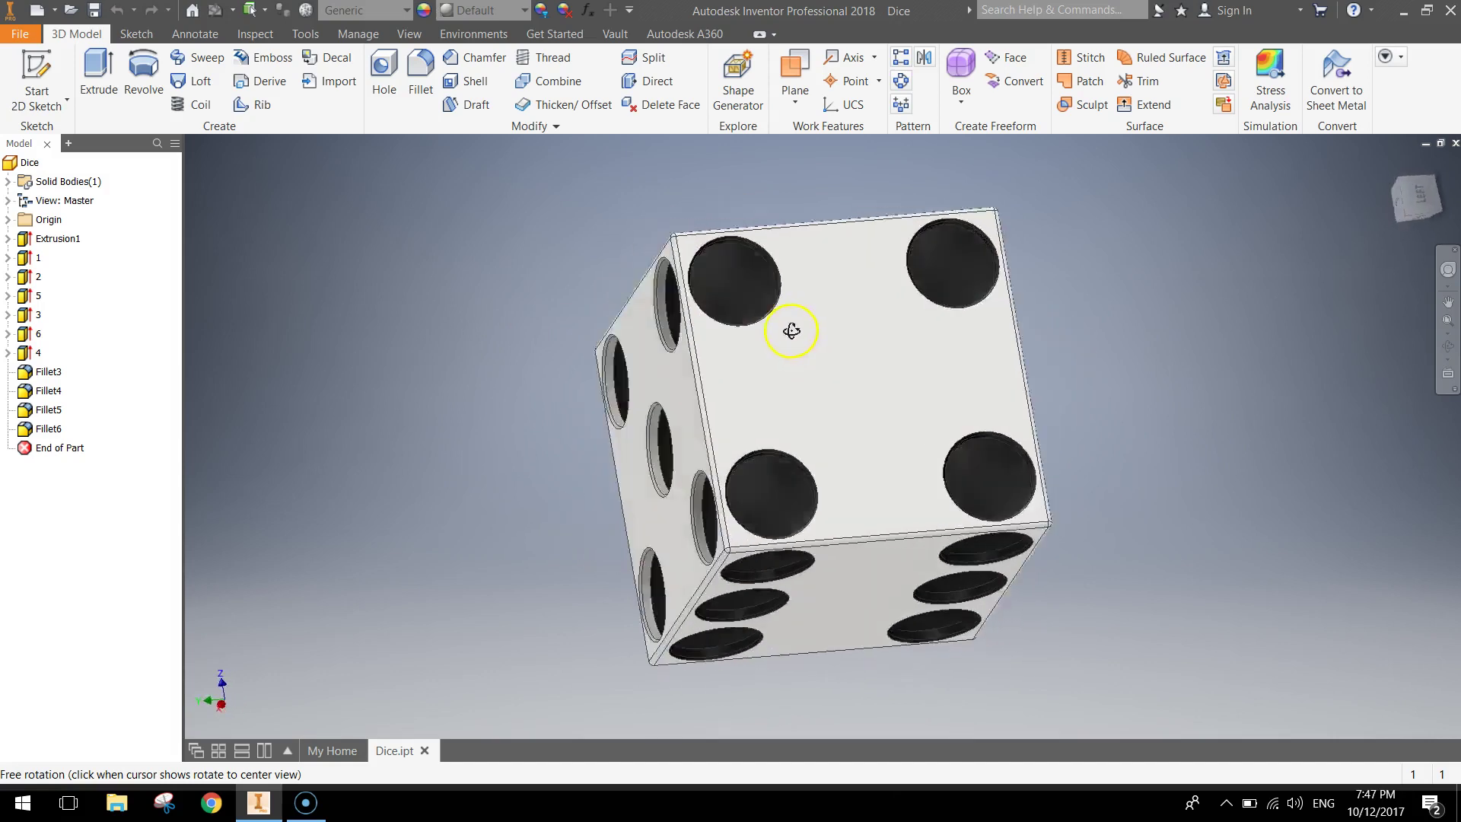
- Orbit the finished Dice to inspect its pip faces, then bring up the File menu
{"action": "left_click_drag", "start_coordinate": [1053, 457], "coordinate": [738, 483]}
{"action": "key", "text": "Escape"}
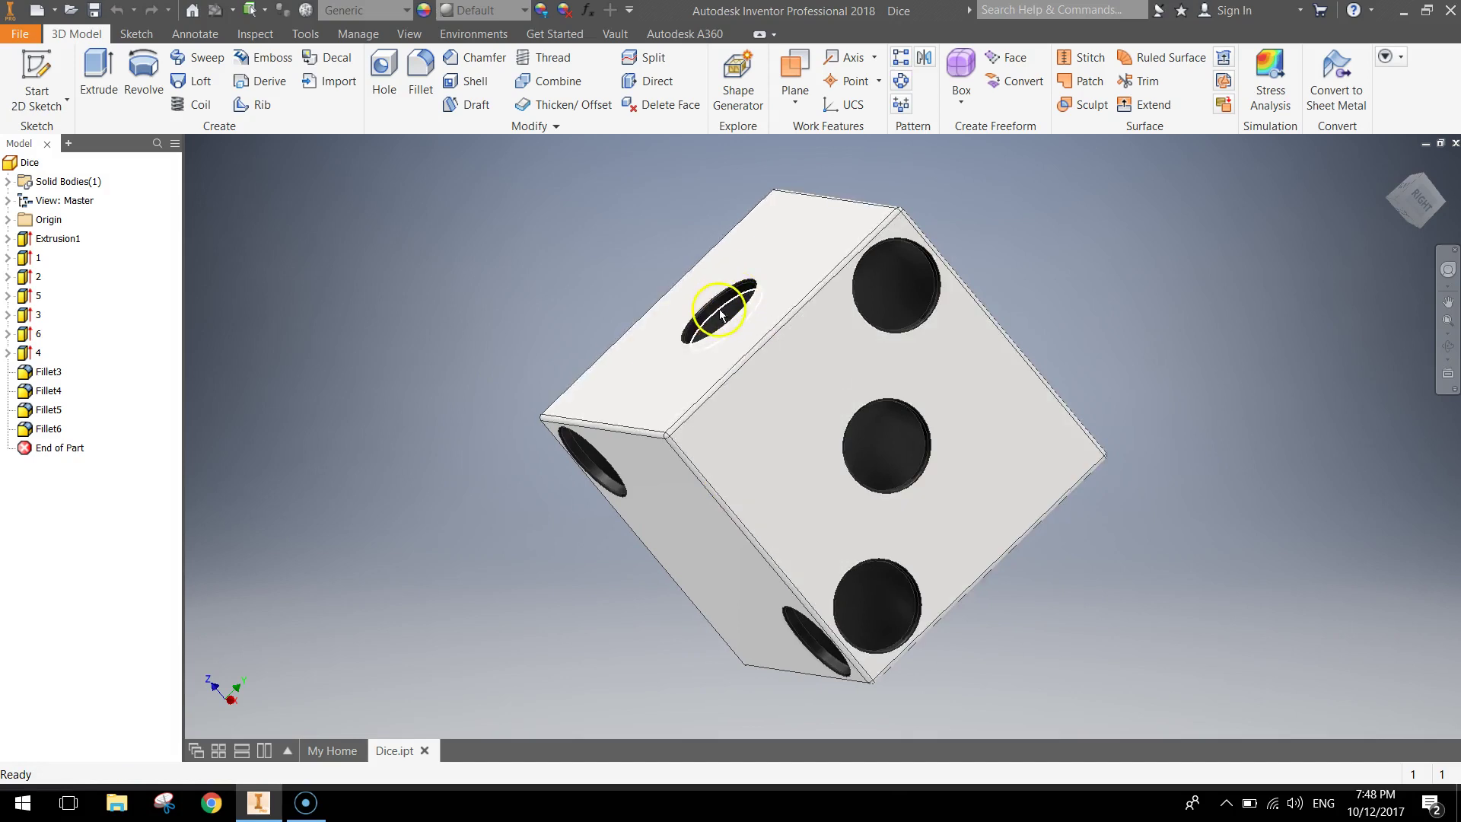
{"action": "middle_click_drag", "start_coordinate": [870, 414], "coordinate": [443, 524], "text": "shift"}
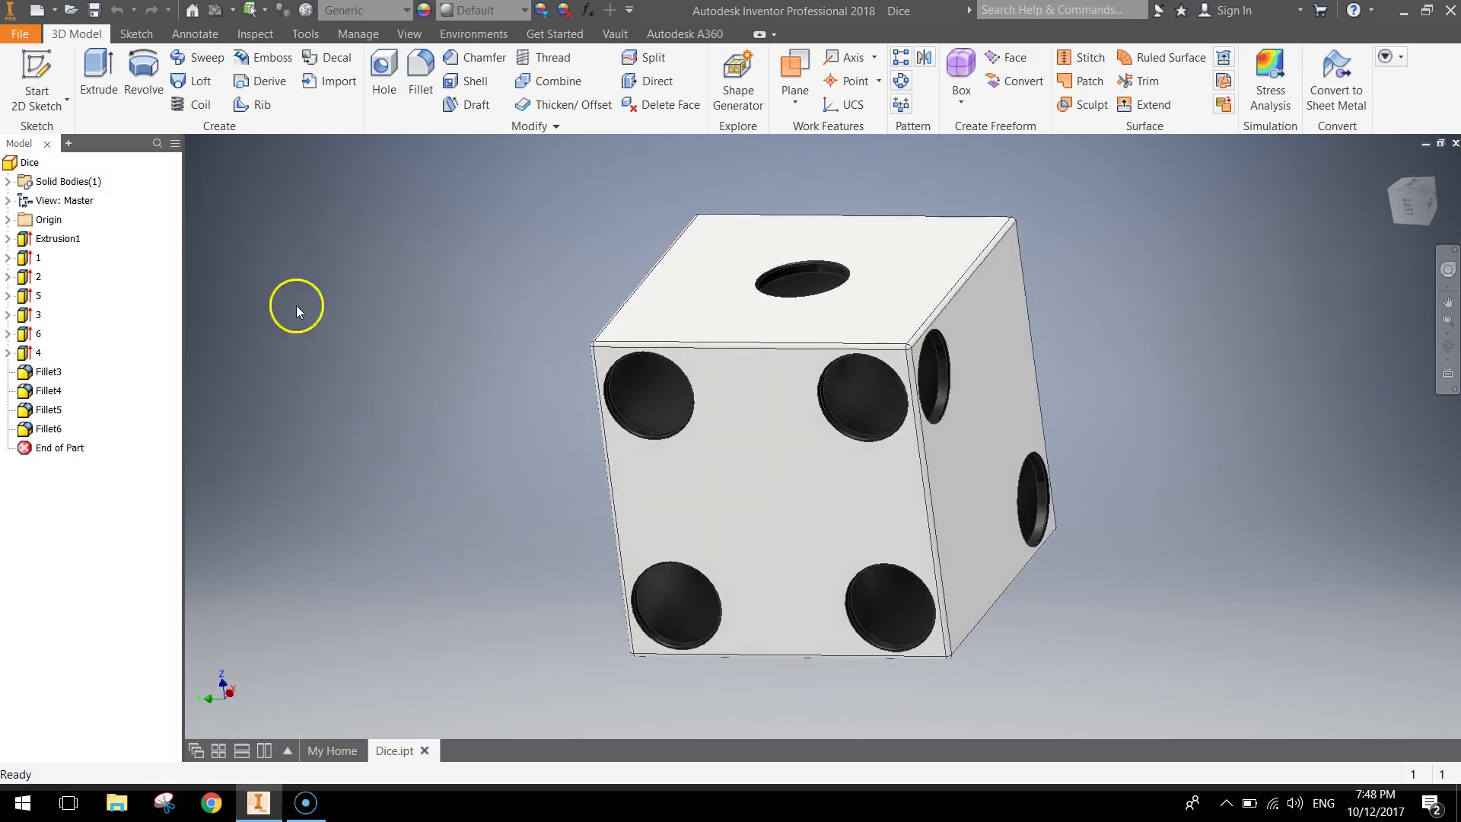
{"action": "left_click", "coordinate": [17, 35]}
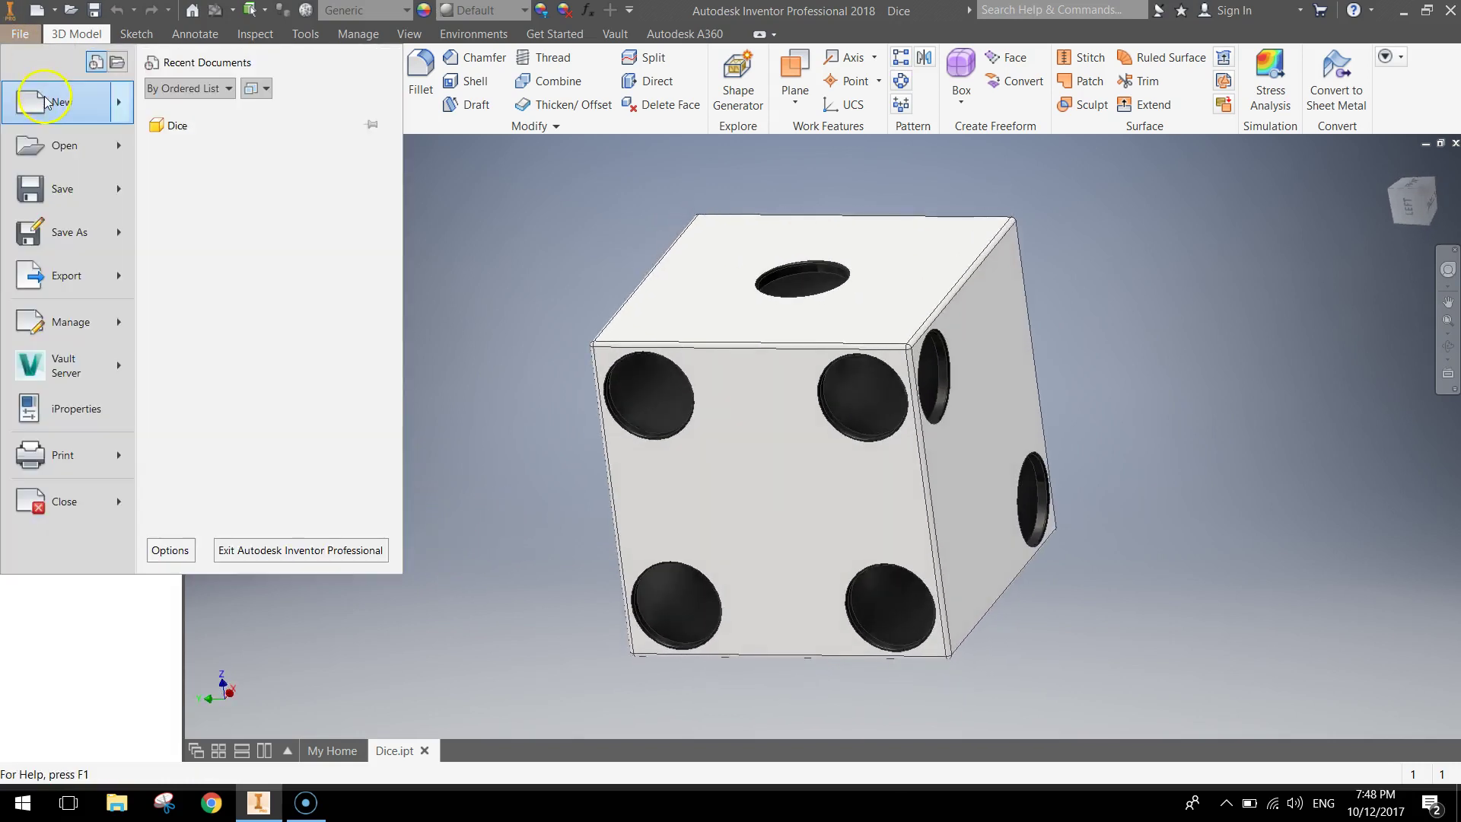
- Create a new part, Part4, from the Metric Standard (mm).ipt template
{"action": "left_click", "coordinate": [64, 99]}
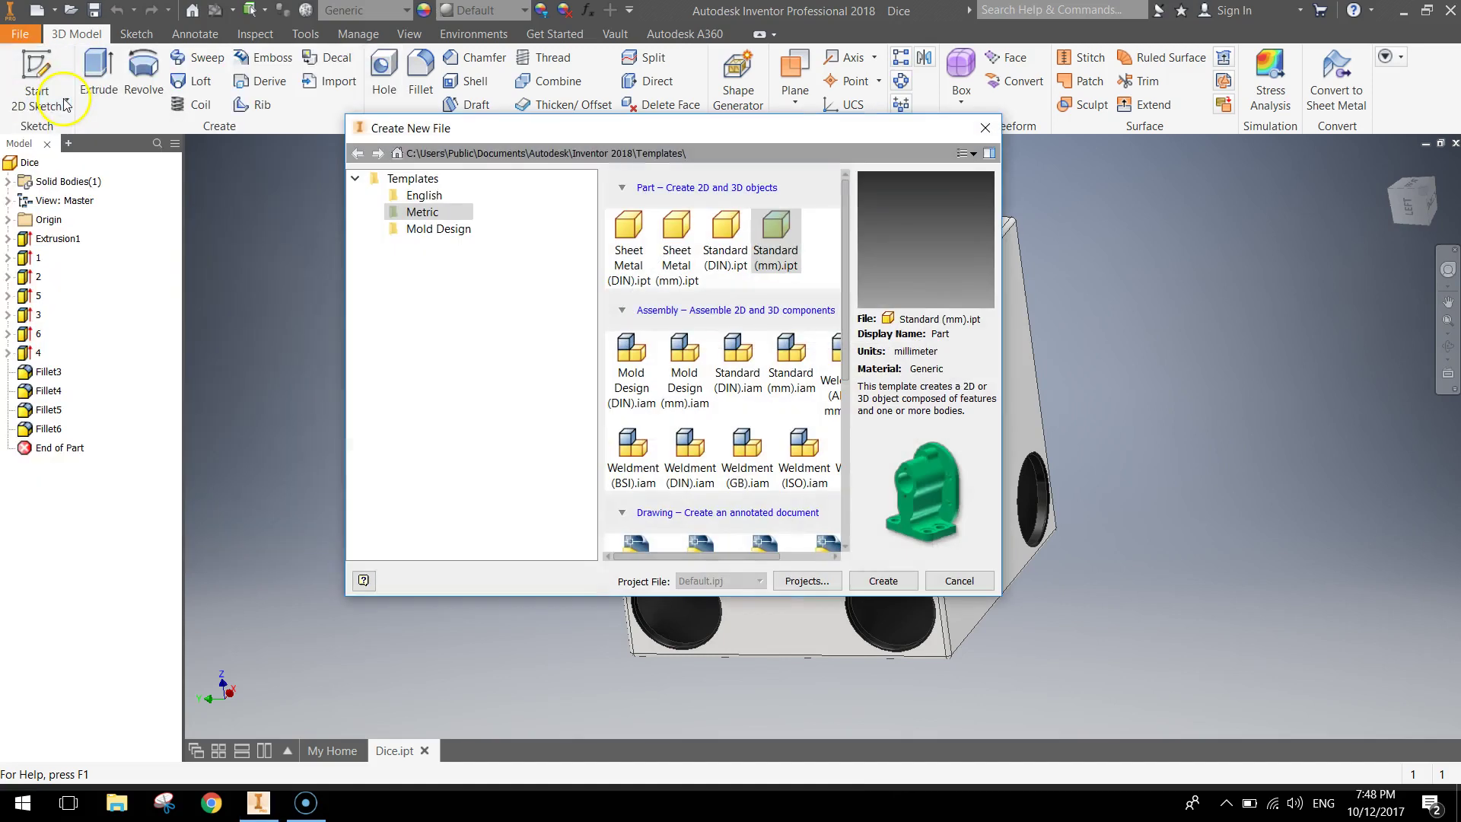
{"action": "left_click_drag", "start_coordinate": [504, 135], "coordinate": [495, 135]}
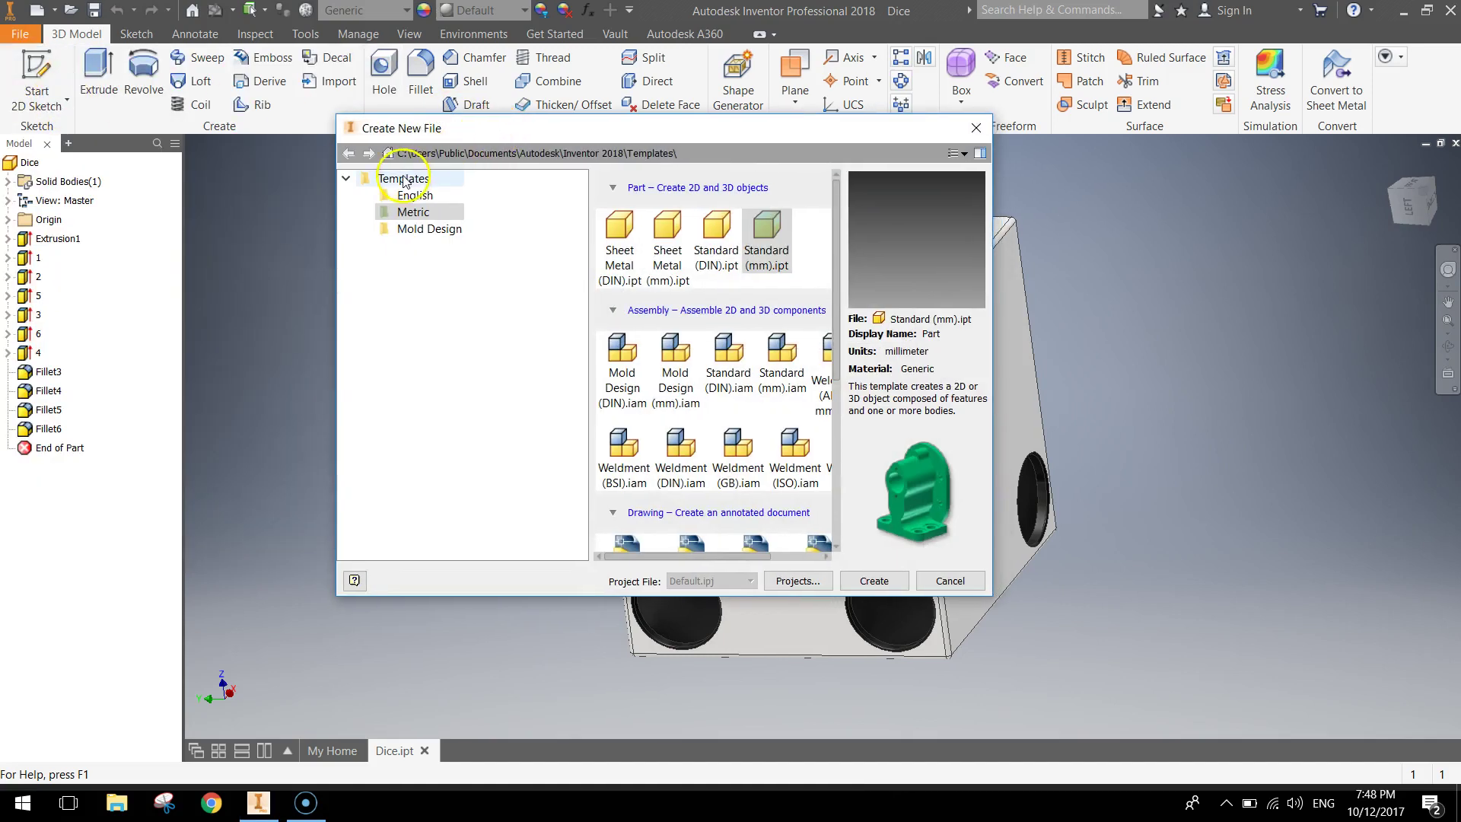
{"action": "left_click", "coordinate": [345, 179]}
{"action": "left_click", "coordinate": [346, 180]}
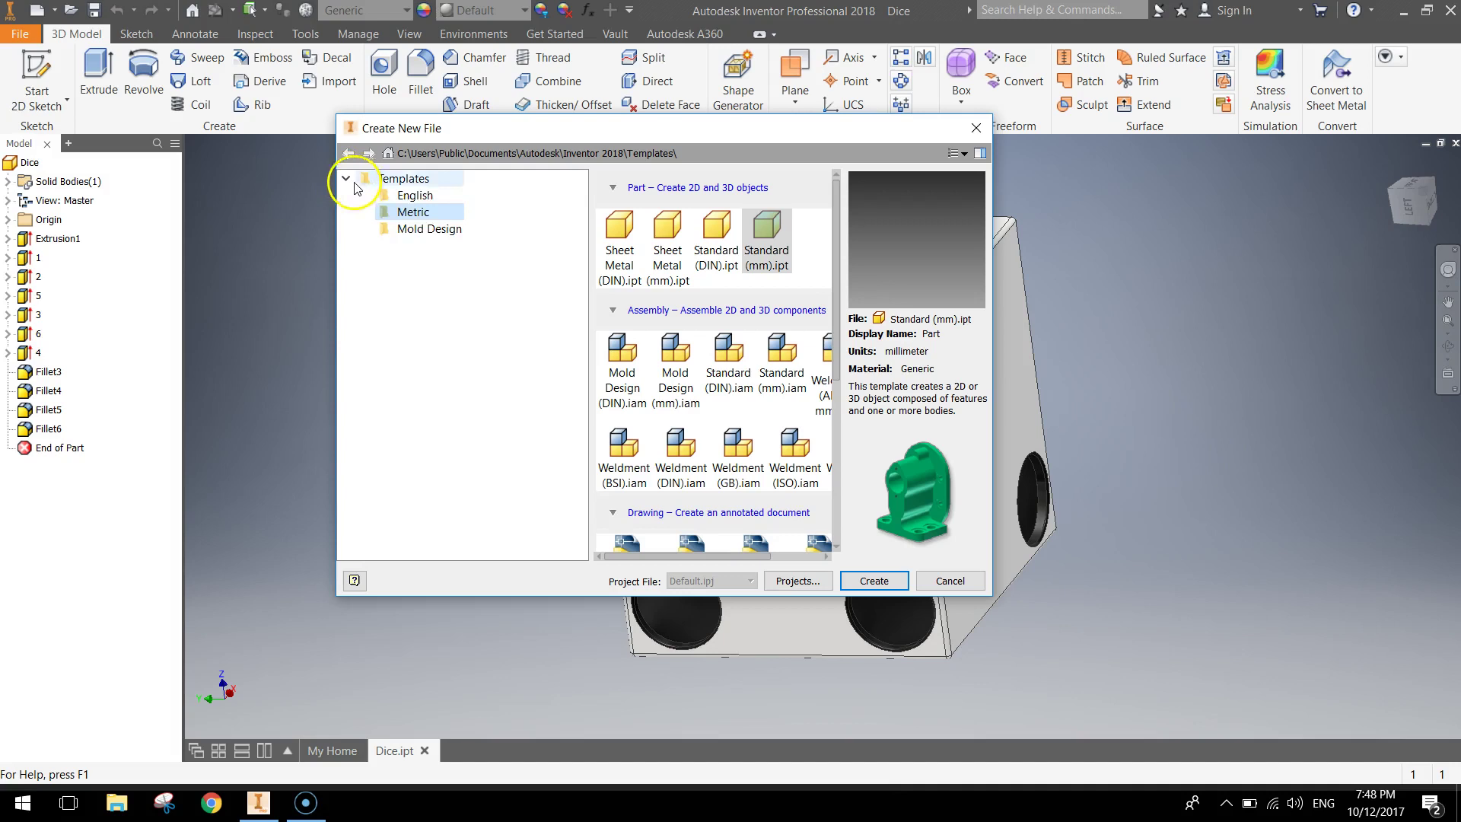
{"action": "left_click", "coordinate": [428, 215]}
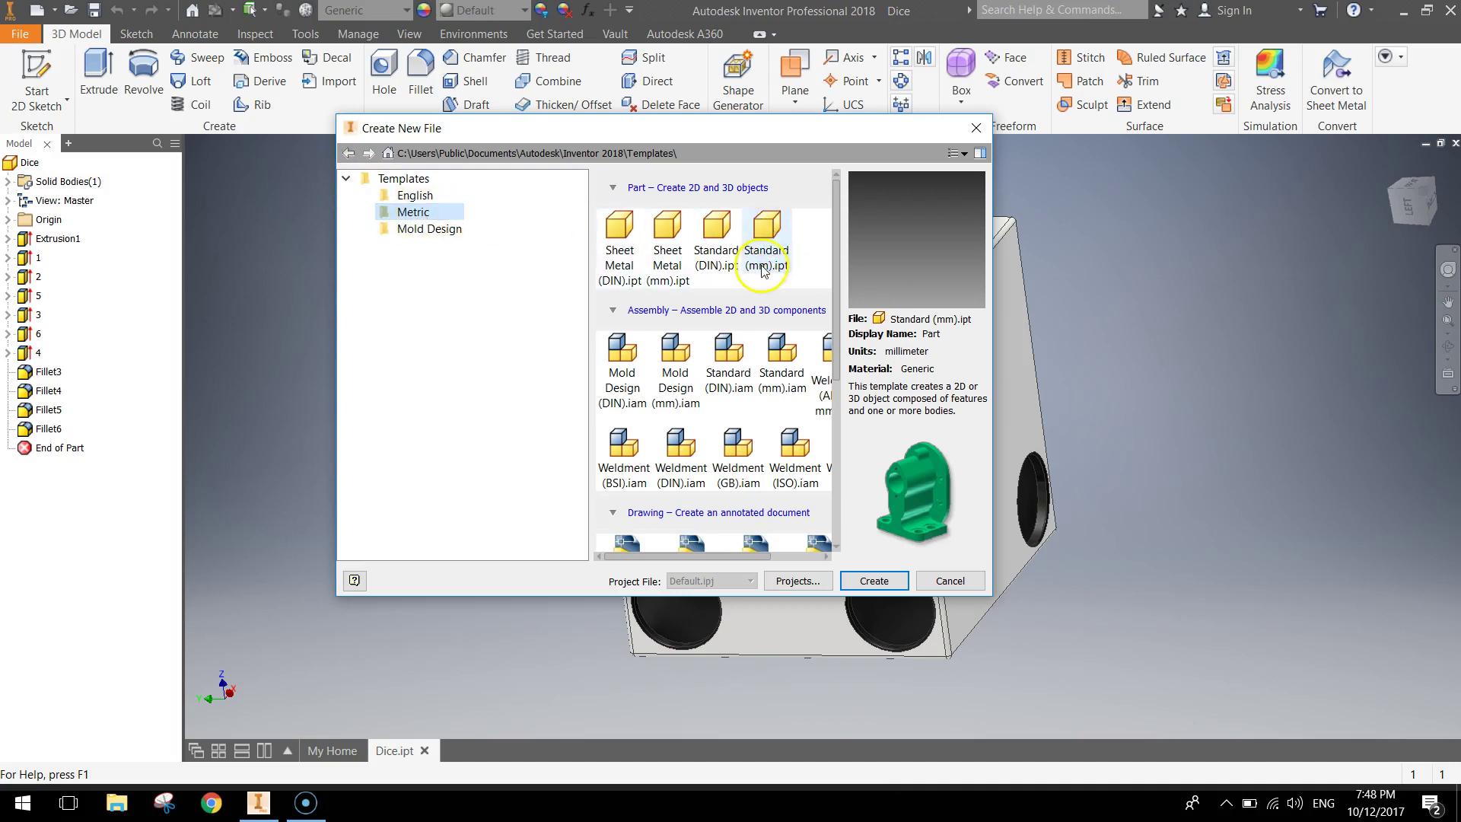
{"action": "left_click", "coordinate": [767, 231]}
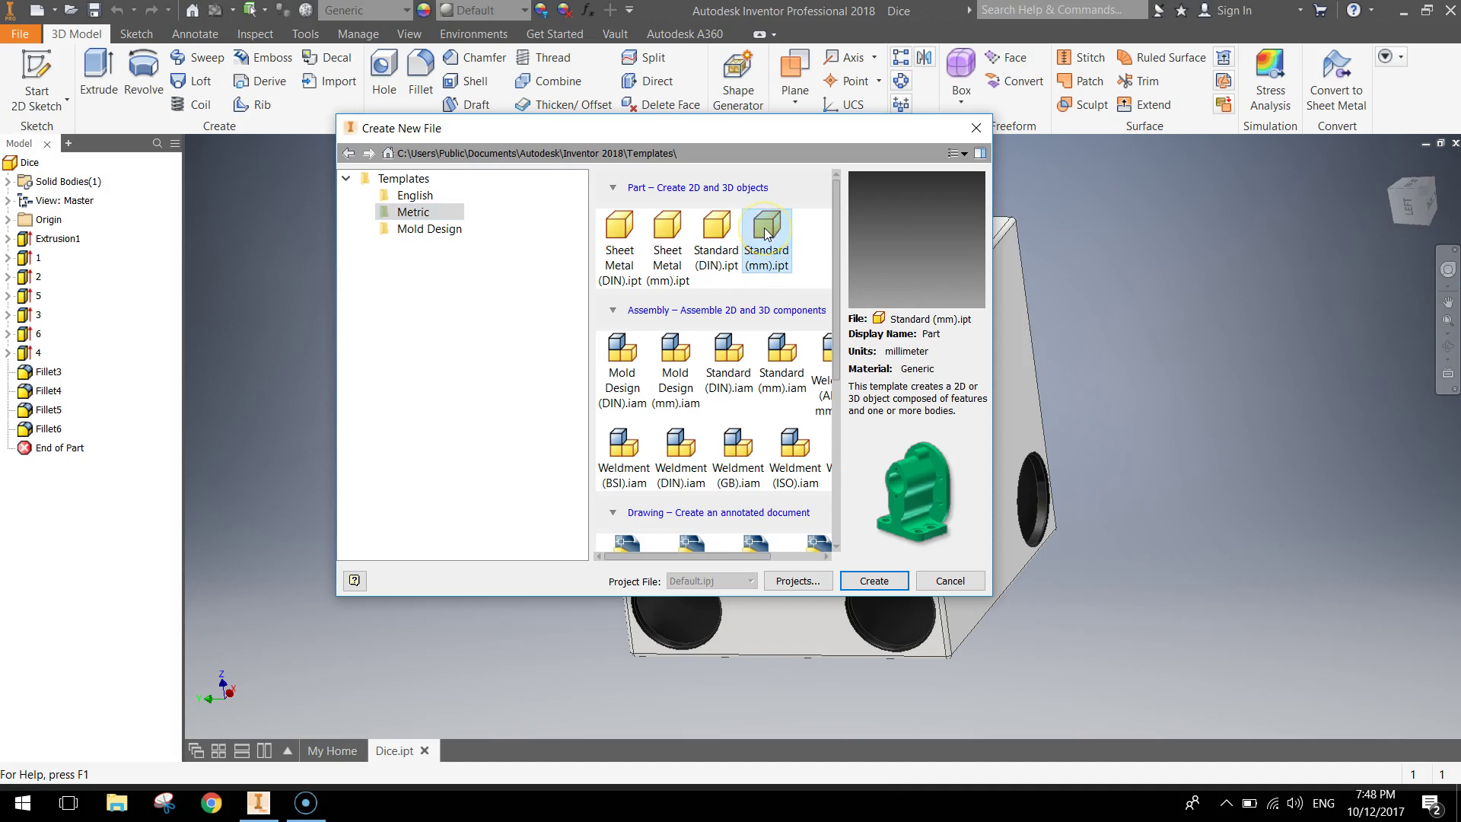
{"action": "left_click", "coordinate": [874, 581]}
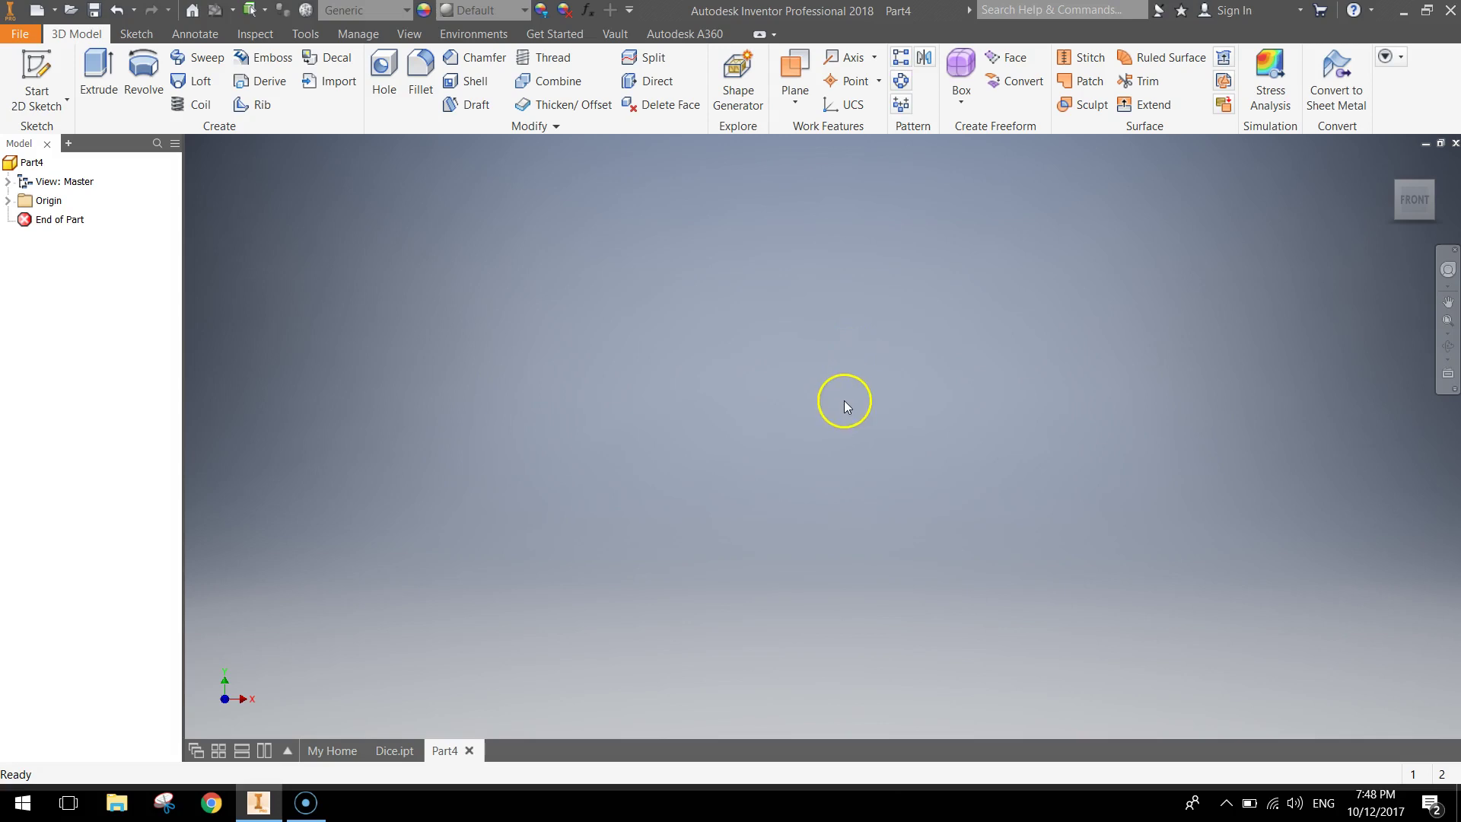
- Start Sketch1 on Part4's YZ plane
{"action": "left_click", "coordinate": [39, 69]}
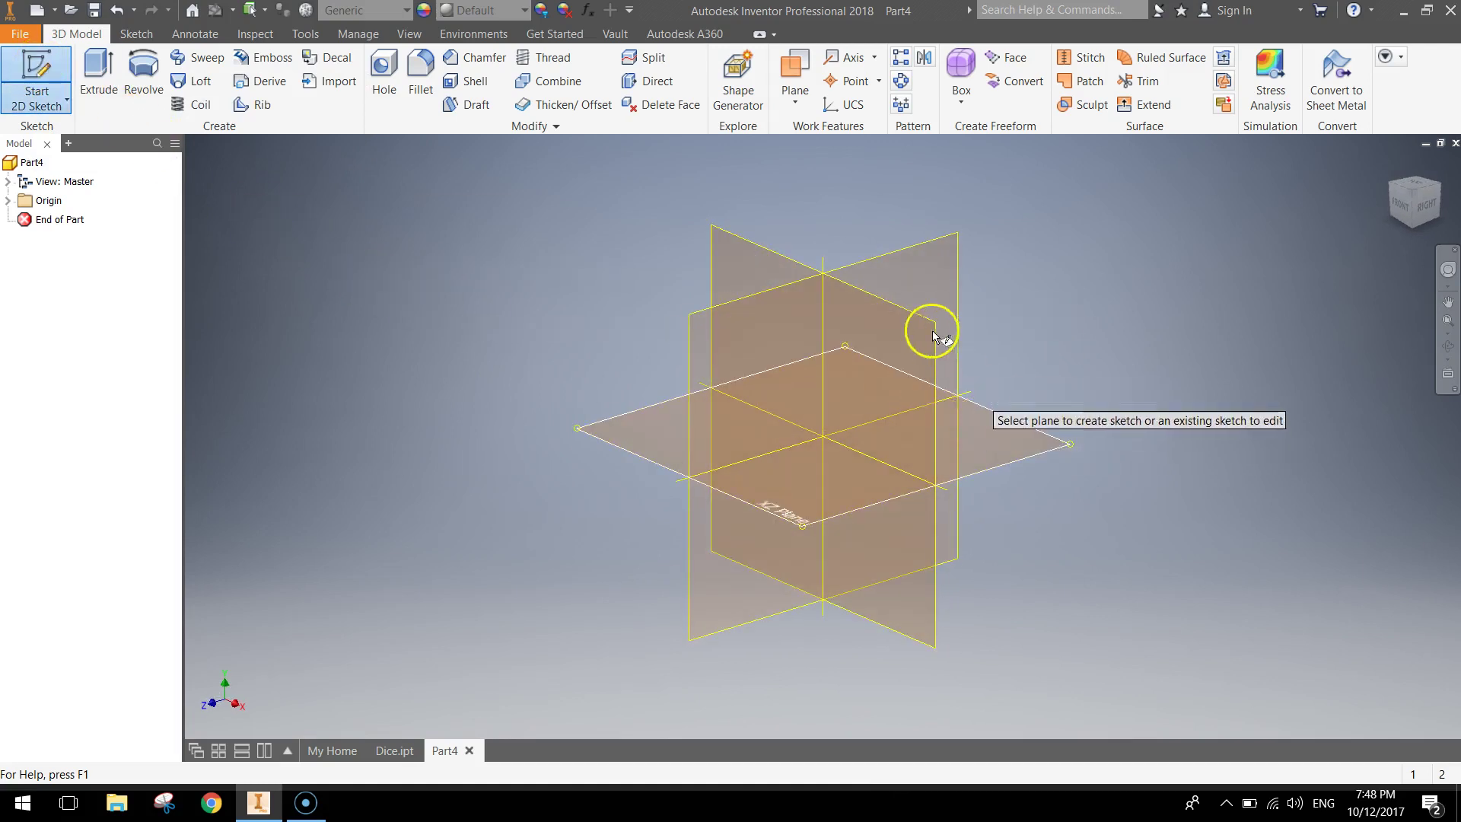
{"action": "left_click", "coordinate": [925, 268]}
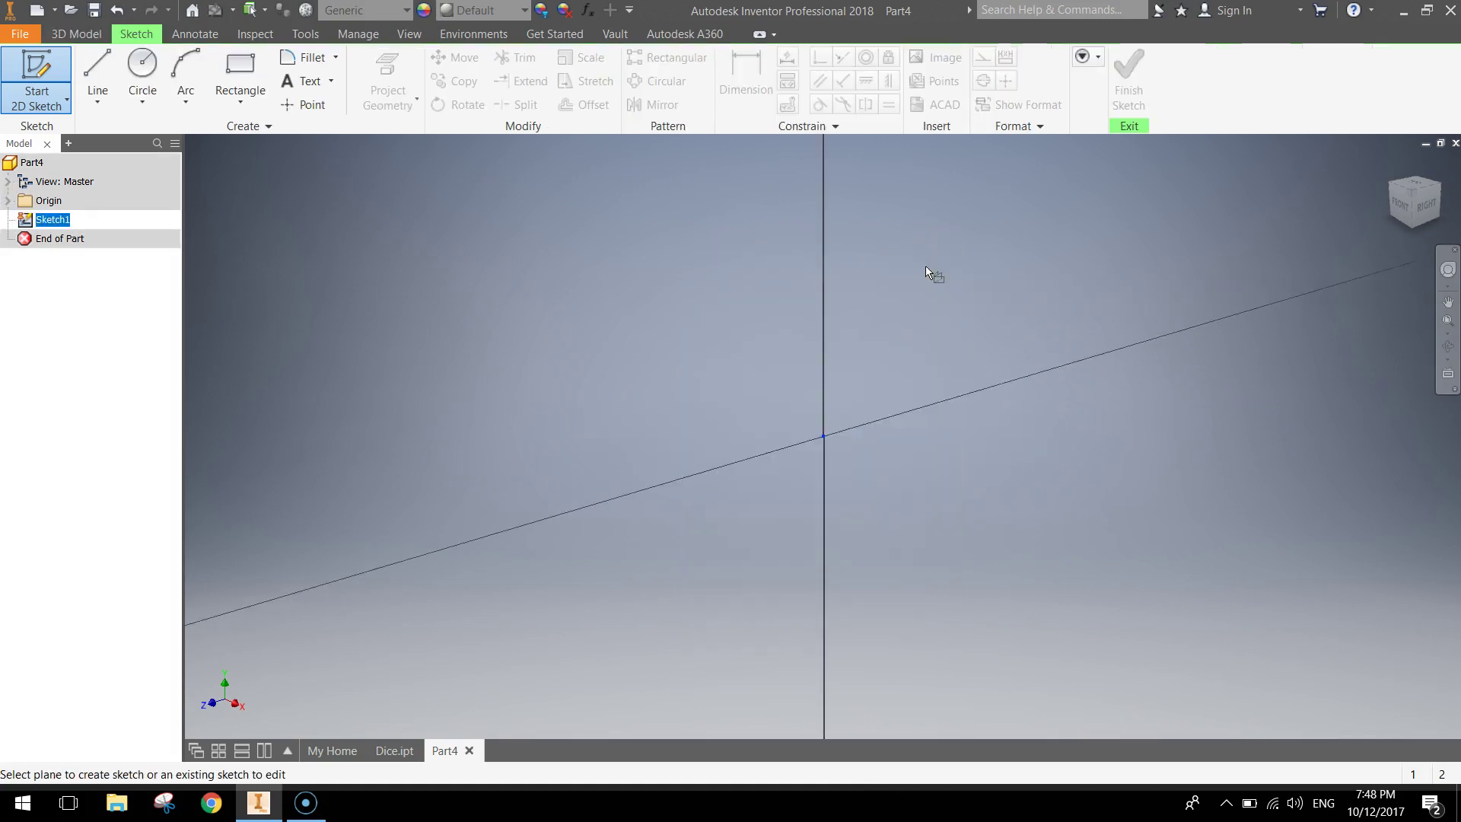
{"action": "left_click", "coordinate": [816, 431]}
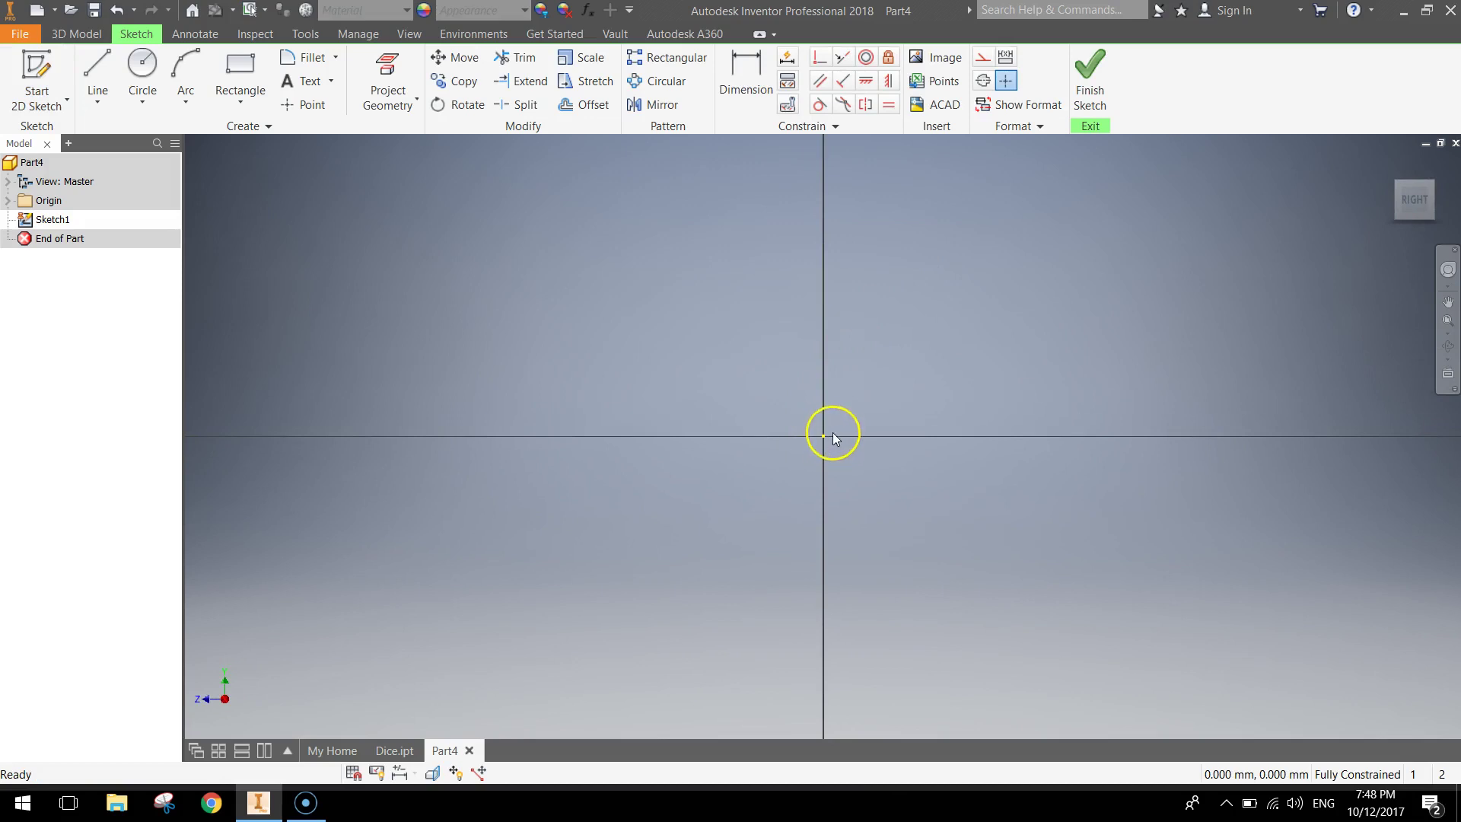
- Draw a 1.5 mm by 1.5 mm two-point rectangle with its first corner at the sketch origin
{"action": "left_click", "coordinate": [243, 67]}
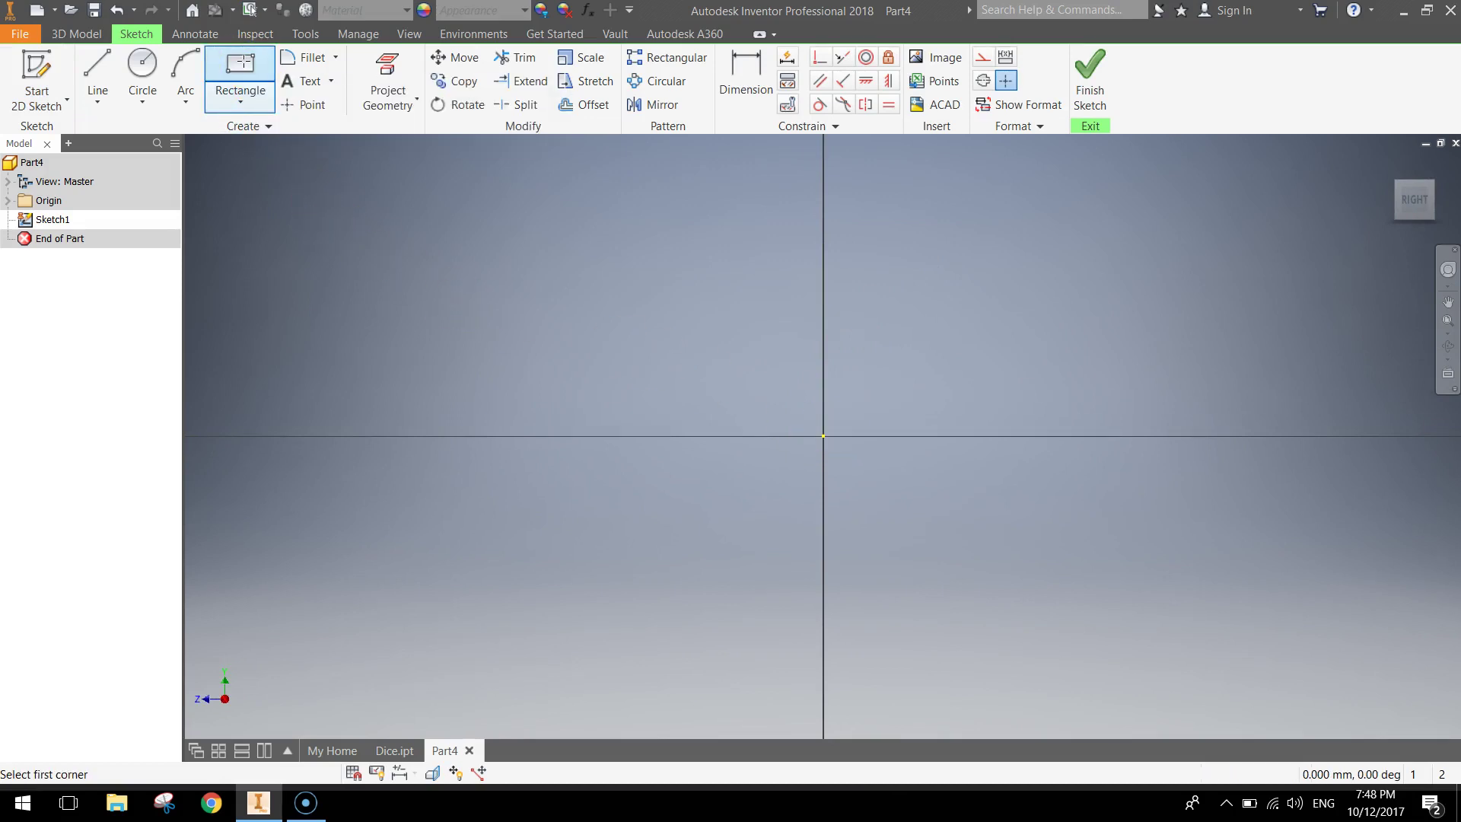
{"action": "left_click", "coordinate": [241, 97]}
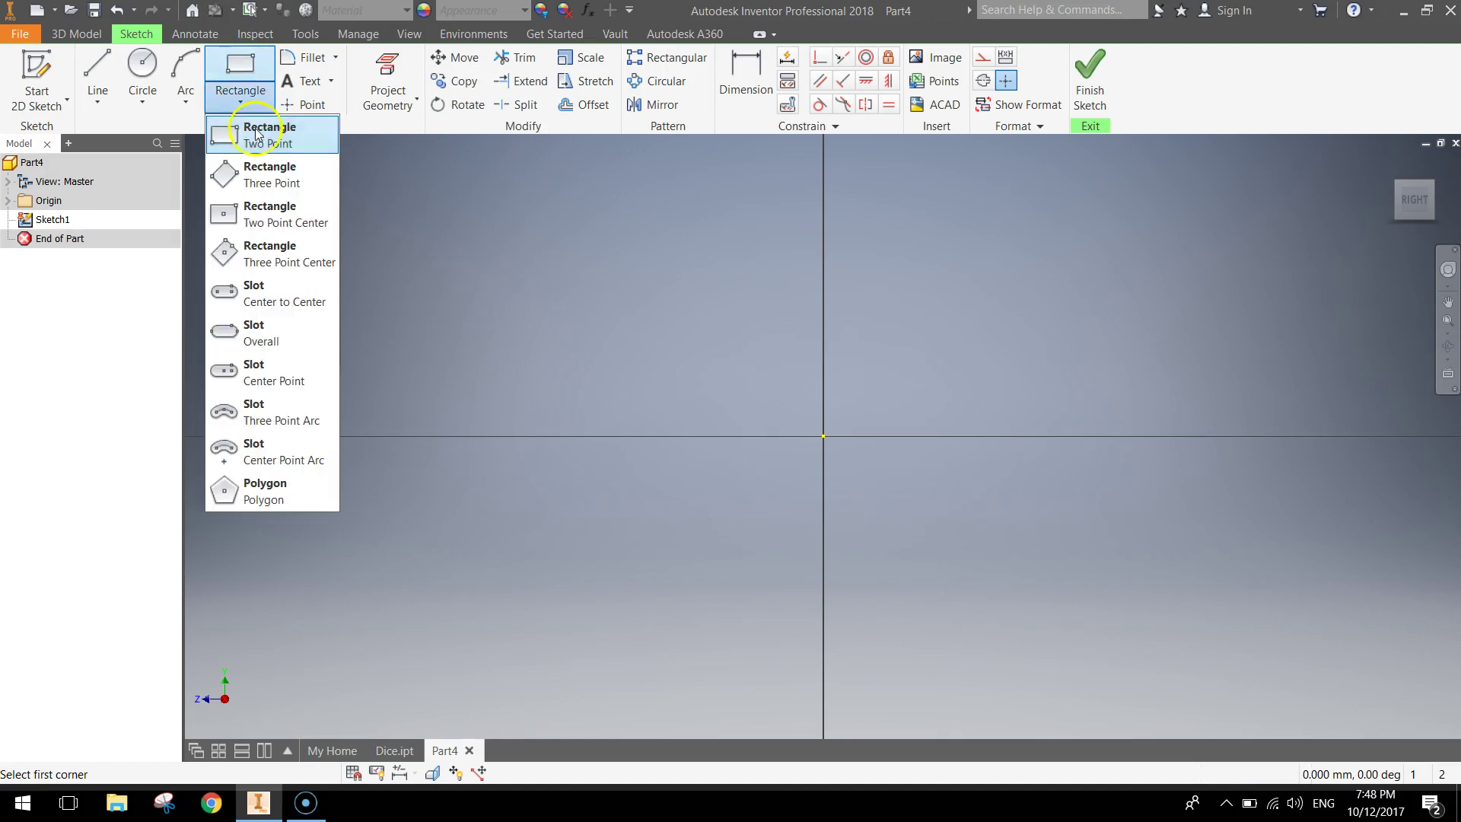
{"action": "left_click", "coordinate": [291, 146]}
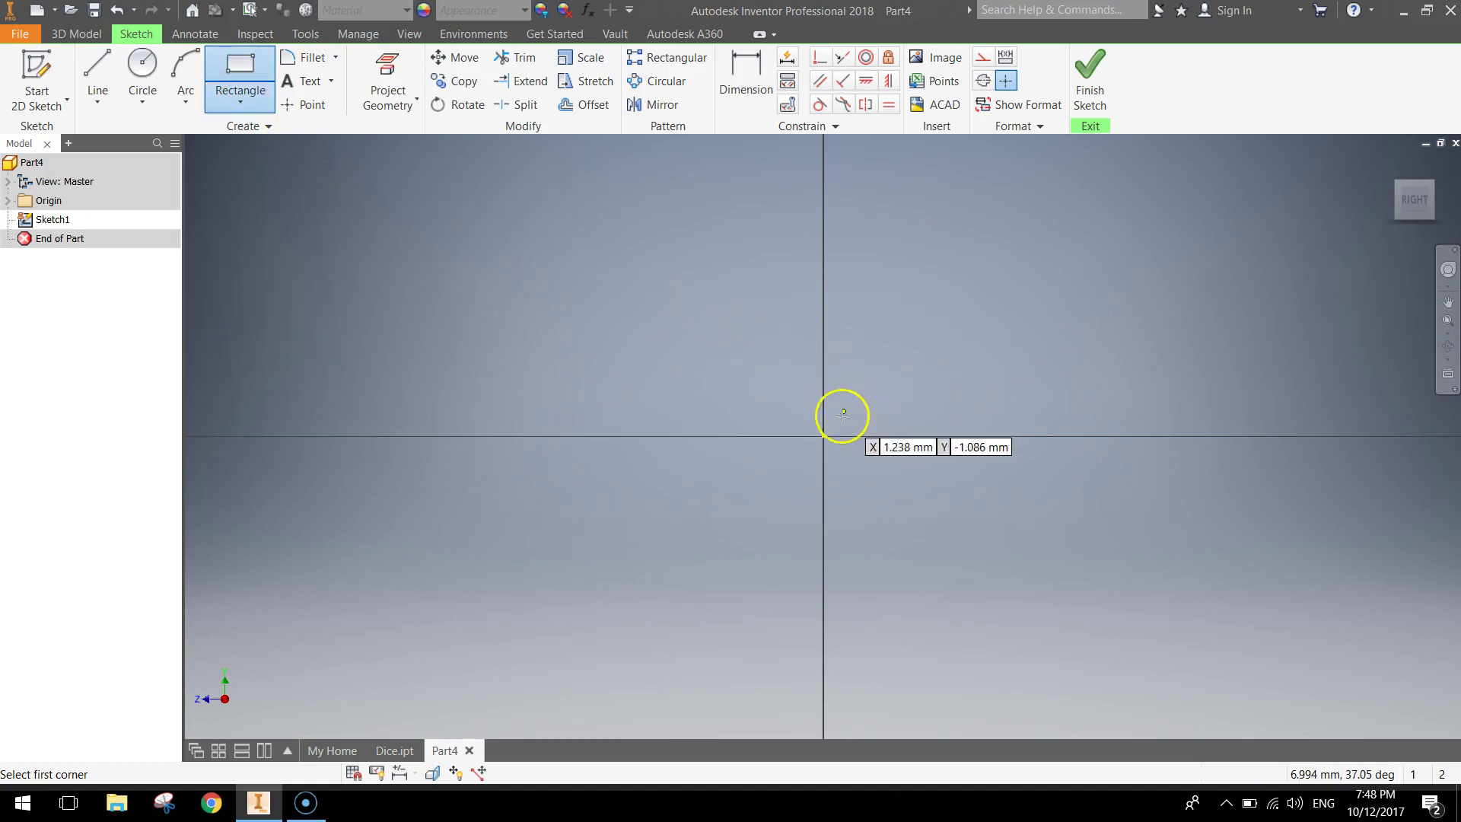
{"action": "left_click", "coordinate": [823, 436]}
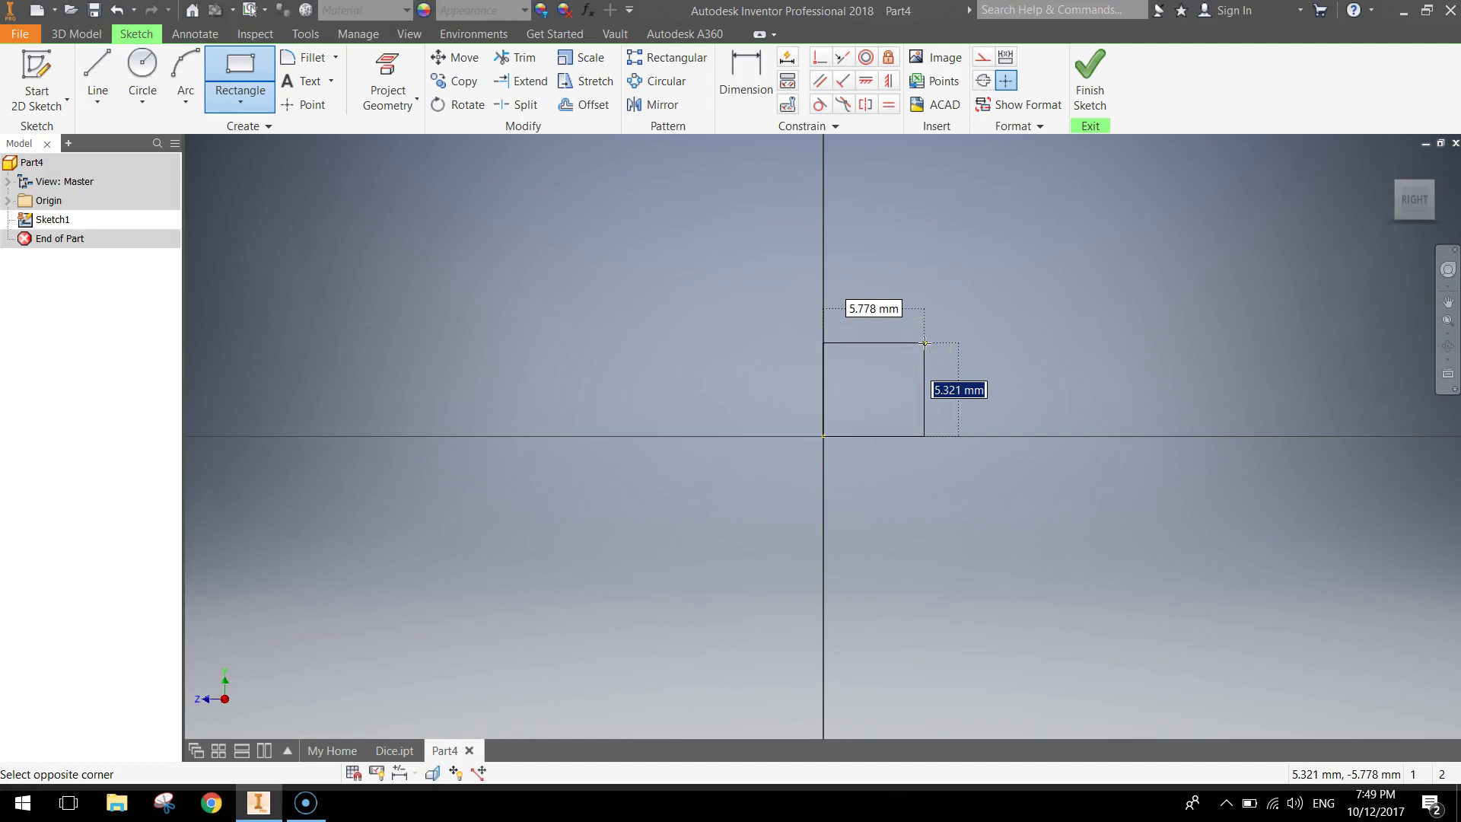
{"action": "type", "text": "1"}
{"action": "key", "text": "Tab"}
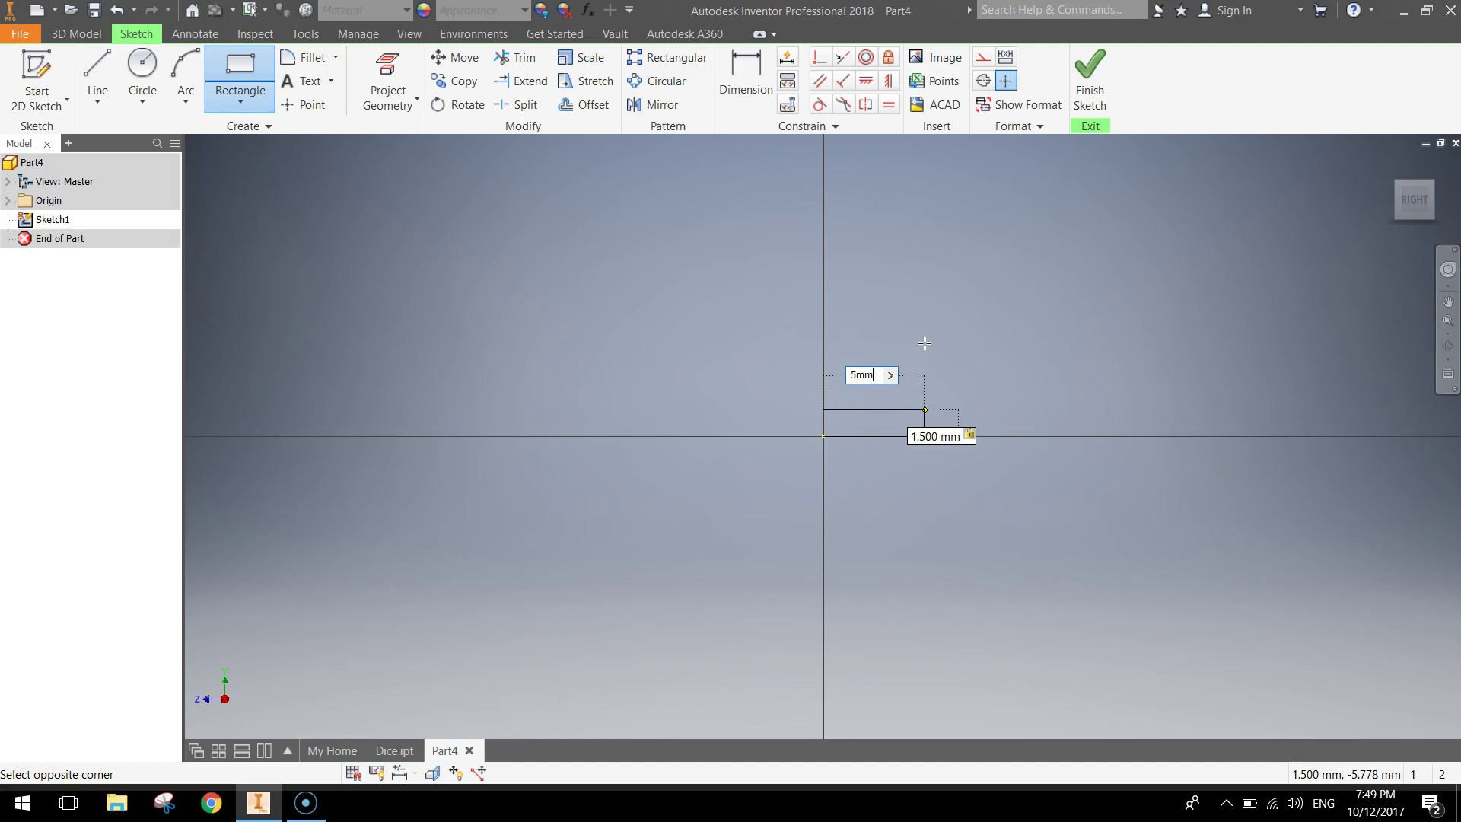
{"action": "key", "text": "Tab"}
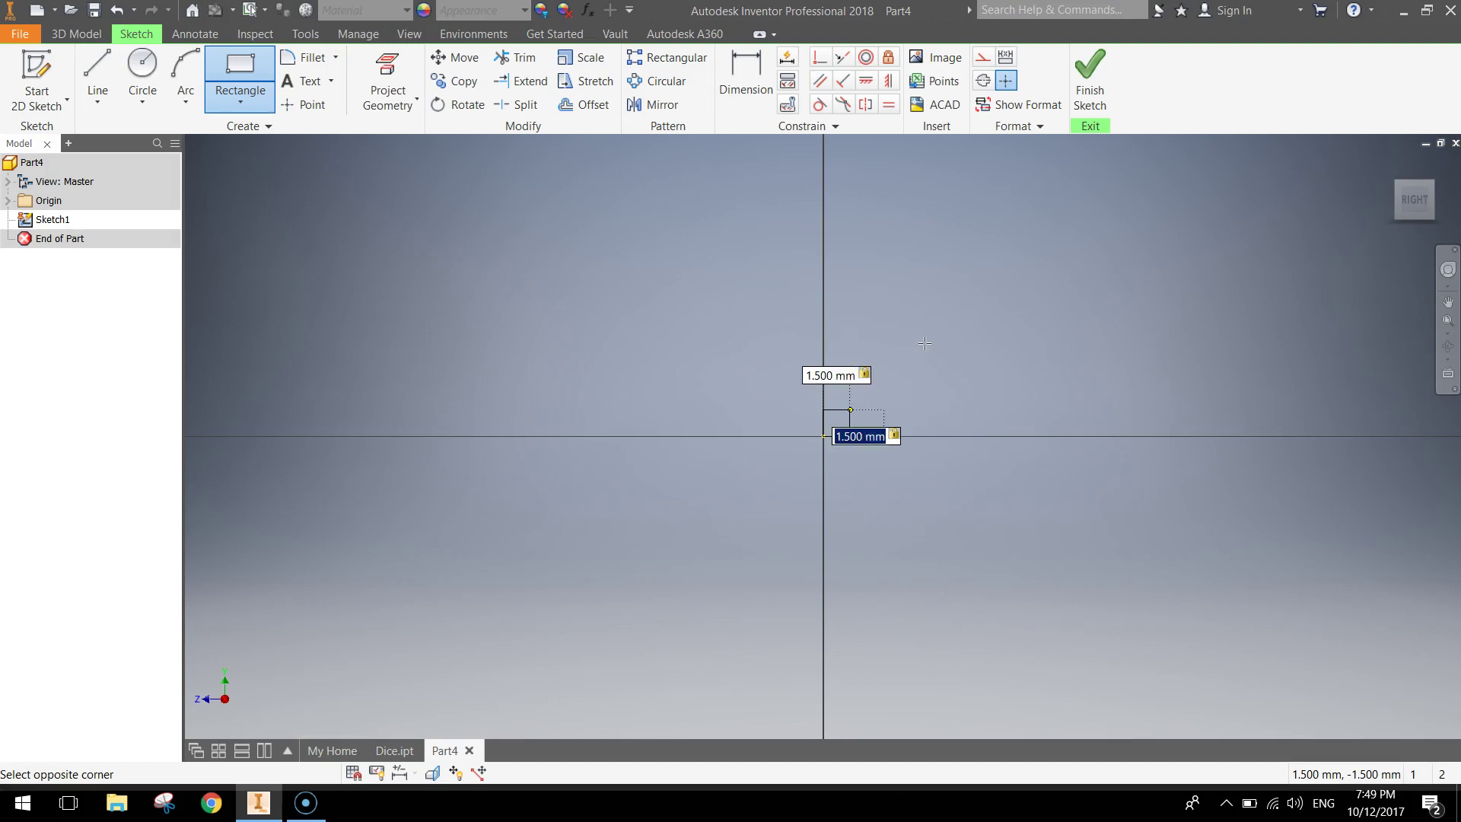
{"action": "key", "text": "Tab"}
{"action": "key", "text": "Tab"}
{"action": "key", "text": "Tab"}
{"action": "key", "text": "Tab"}
{"action": "key", "text": "Tab"}
{"action": "key", "text": "Return"}
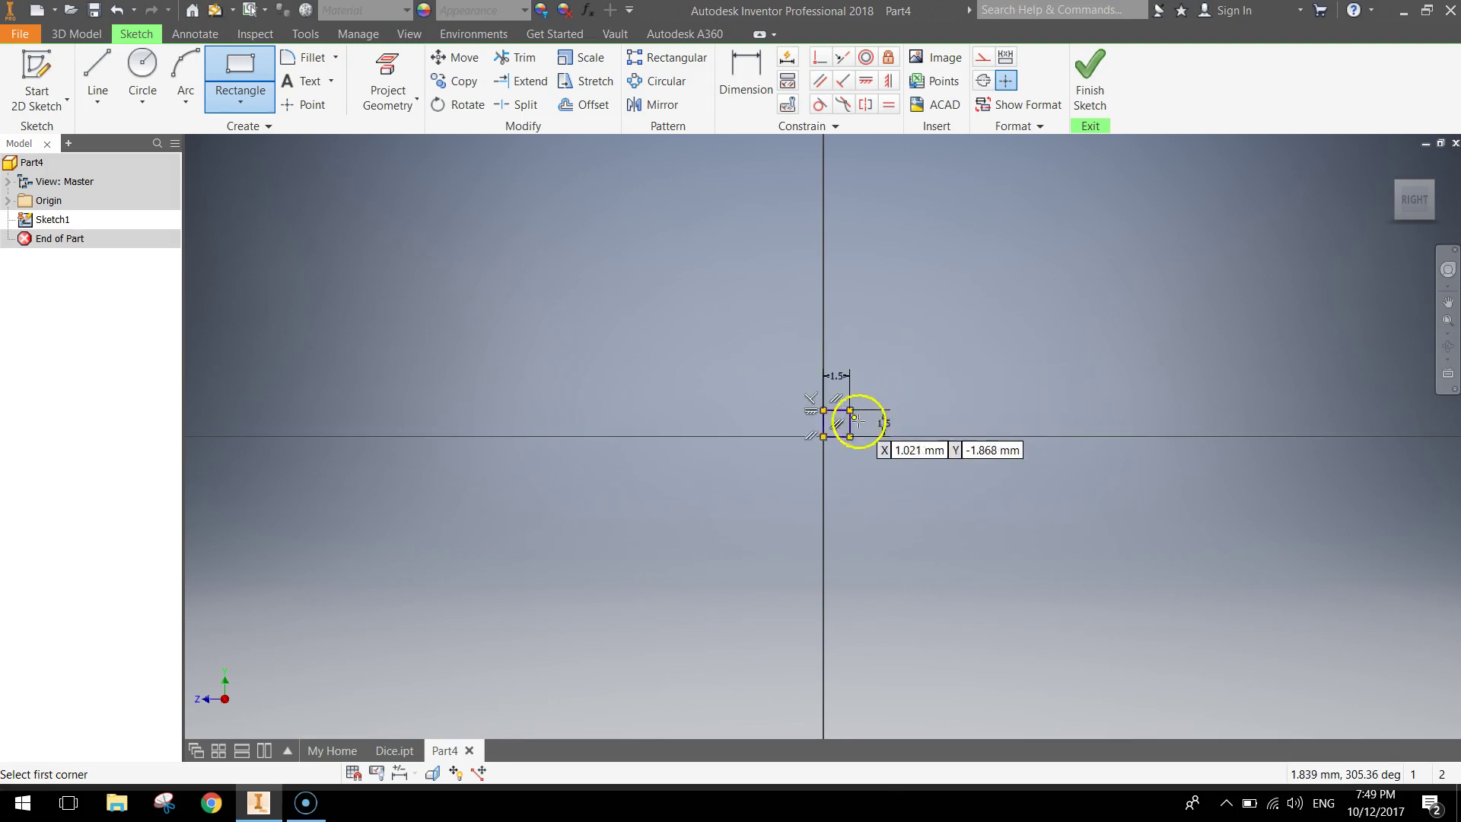
{"action": "scroll", "coordinate": [846, 423], "scroll_direction": "down", "scroll_amount": 5}
{"action": "scroll", "coordinate": [846, 423], "scroll_direction": "down", "scroll_amount": 3}
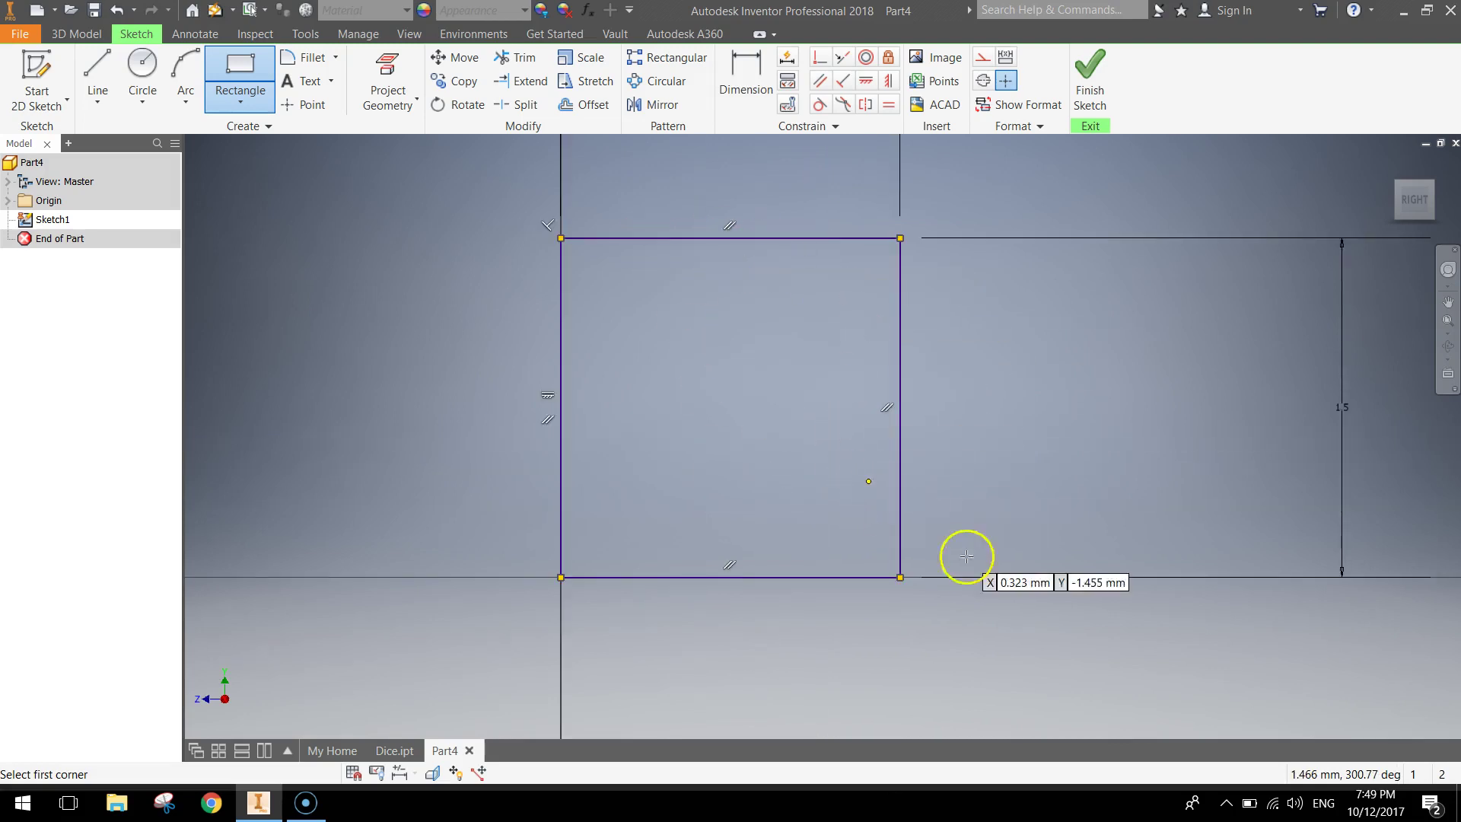
- Finish the sketch and extrude the square 1.5 mm into a solid cube, Extrusion1
{"action": "left_click", "coordinate": [1089, 76]}
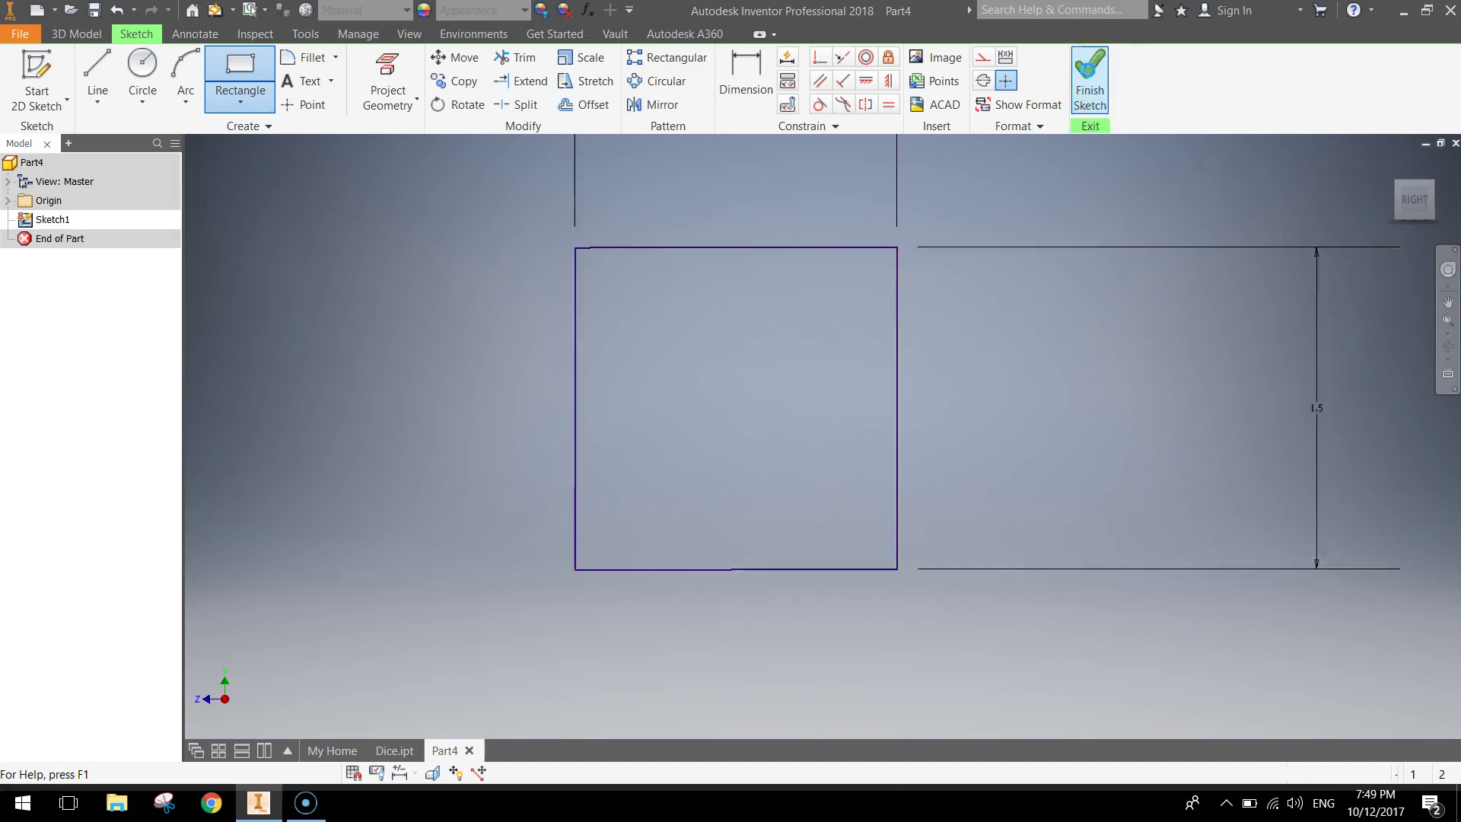
{"action": "scroll", "coordinate": [846, 432], "scroll_direction": "up", "scroll_amount": 5}
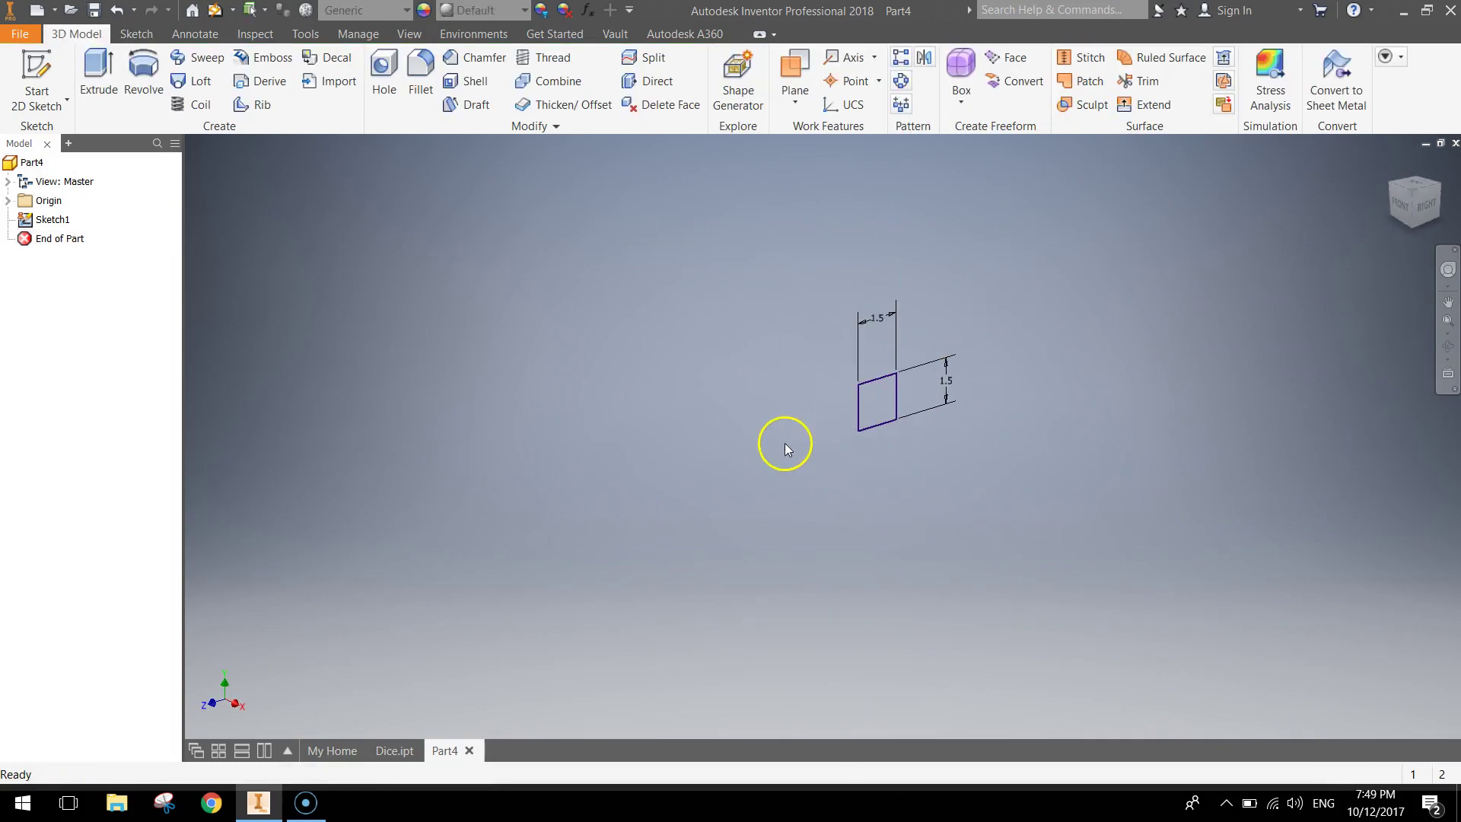
{"action": "scroll", "coordinate": [868, 396], "scroll_direction": "up", "scroll_amount": 3}
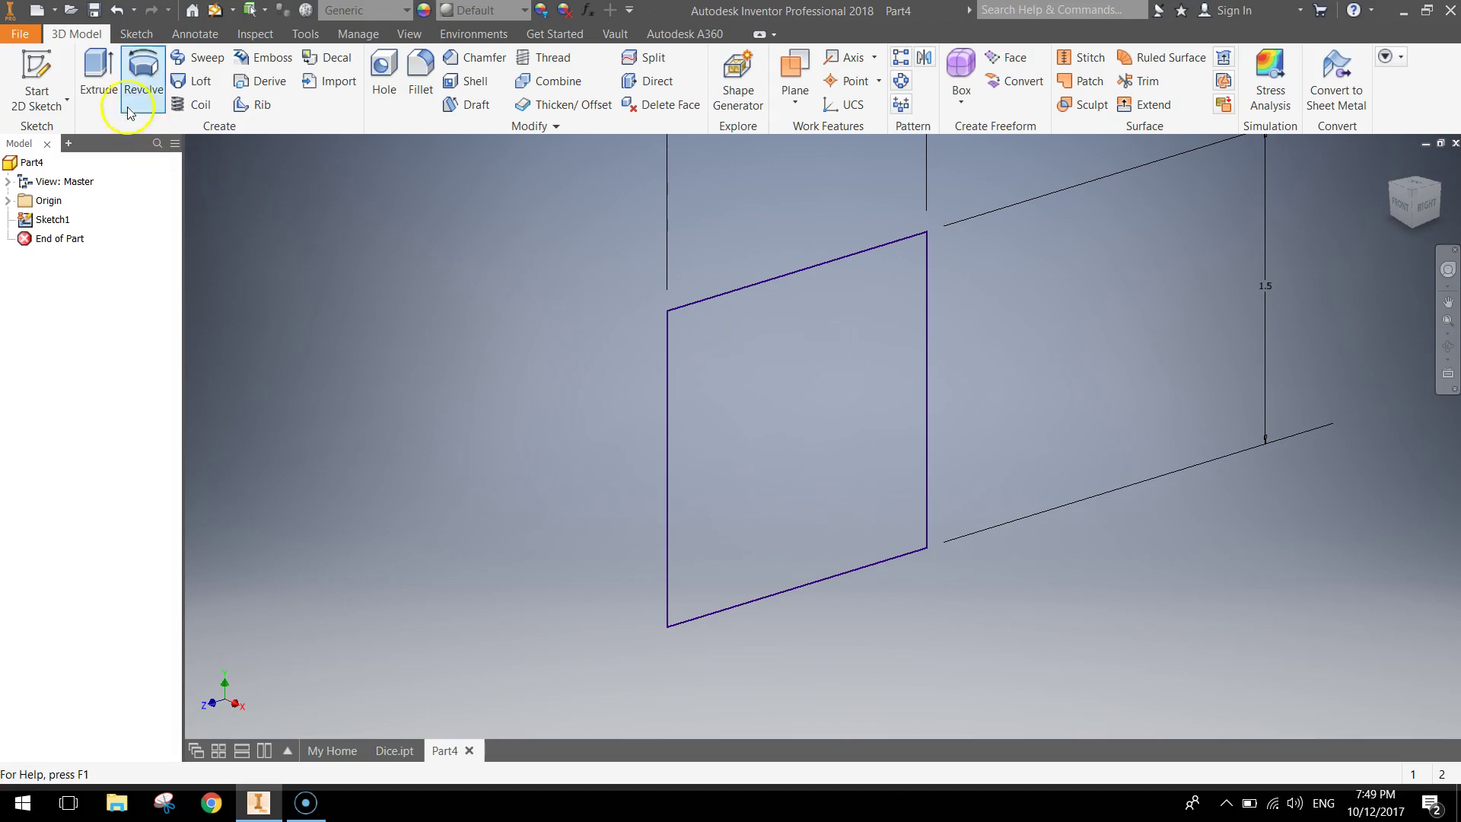
{"action": "left_click", "coordinate": [99, 68]}
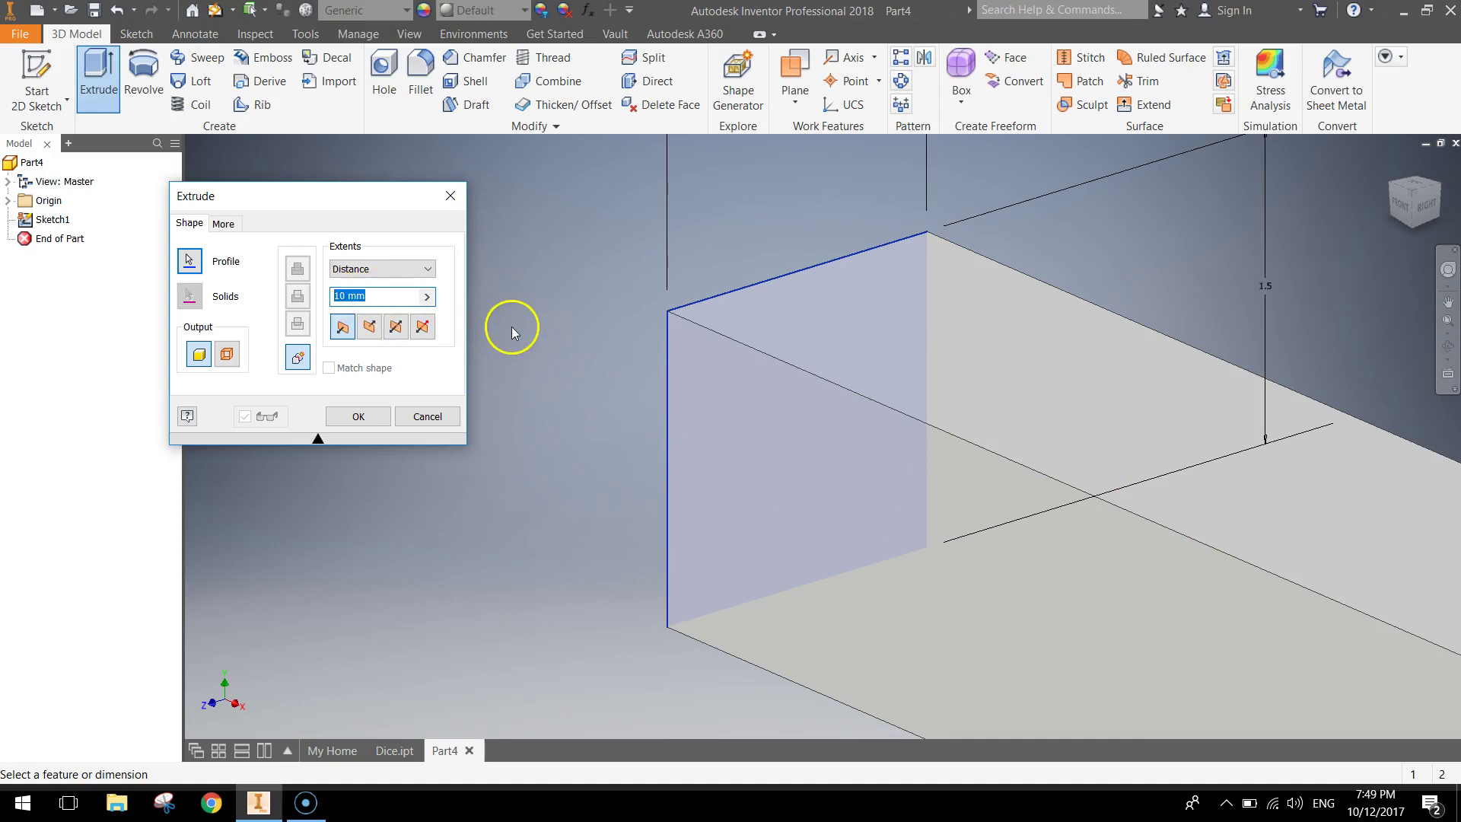
{"action": "type", "text": "m"}
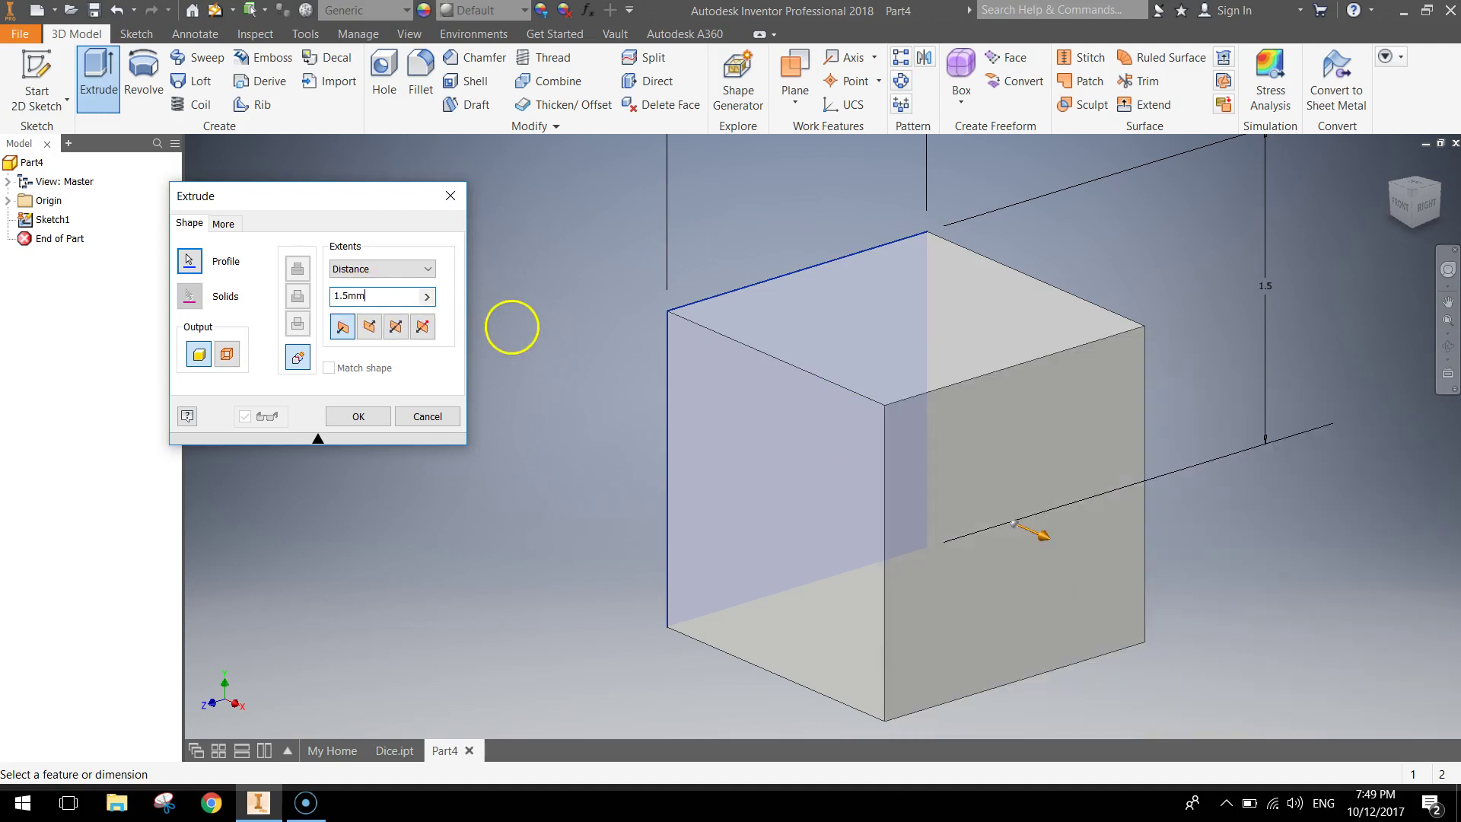
{"action": "left_click", "coordinate": [354, 415]}
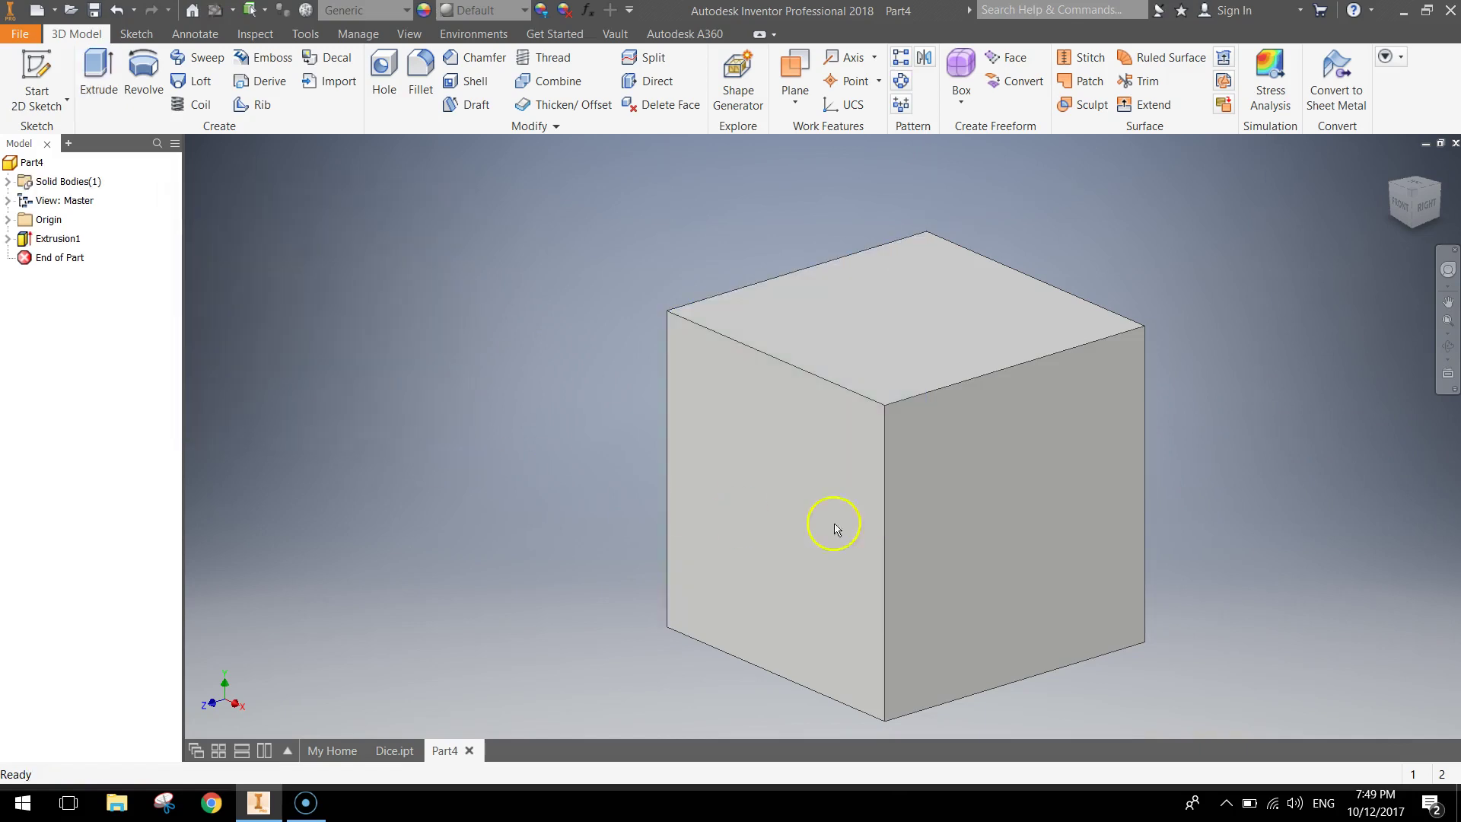
- Recentre the cube and start Sketch2 on its top face
{"action": "middle_click_drag", "start_coordinate": [1268, 550], "coordinate": [1046, 533]}
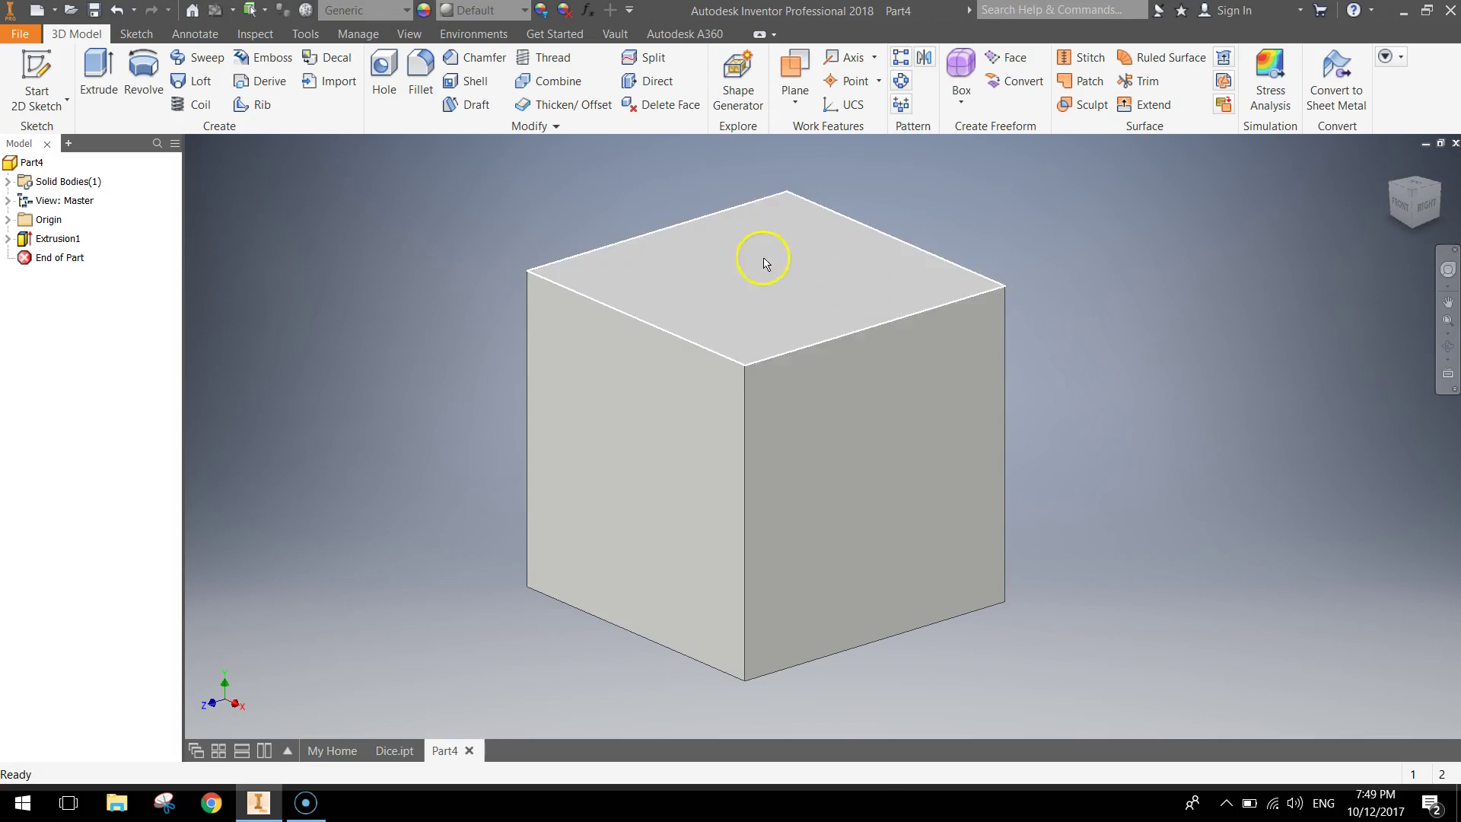
{"action": "left_click", "coordinate": [38, 67]}
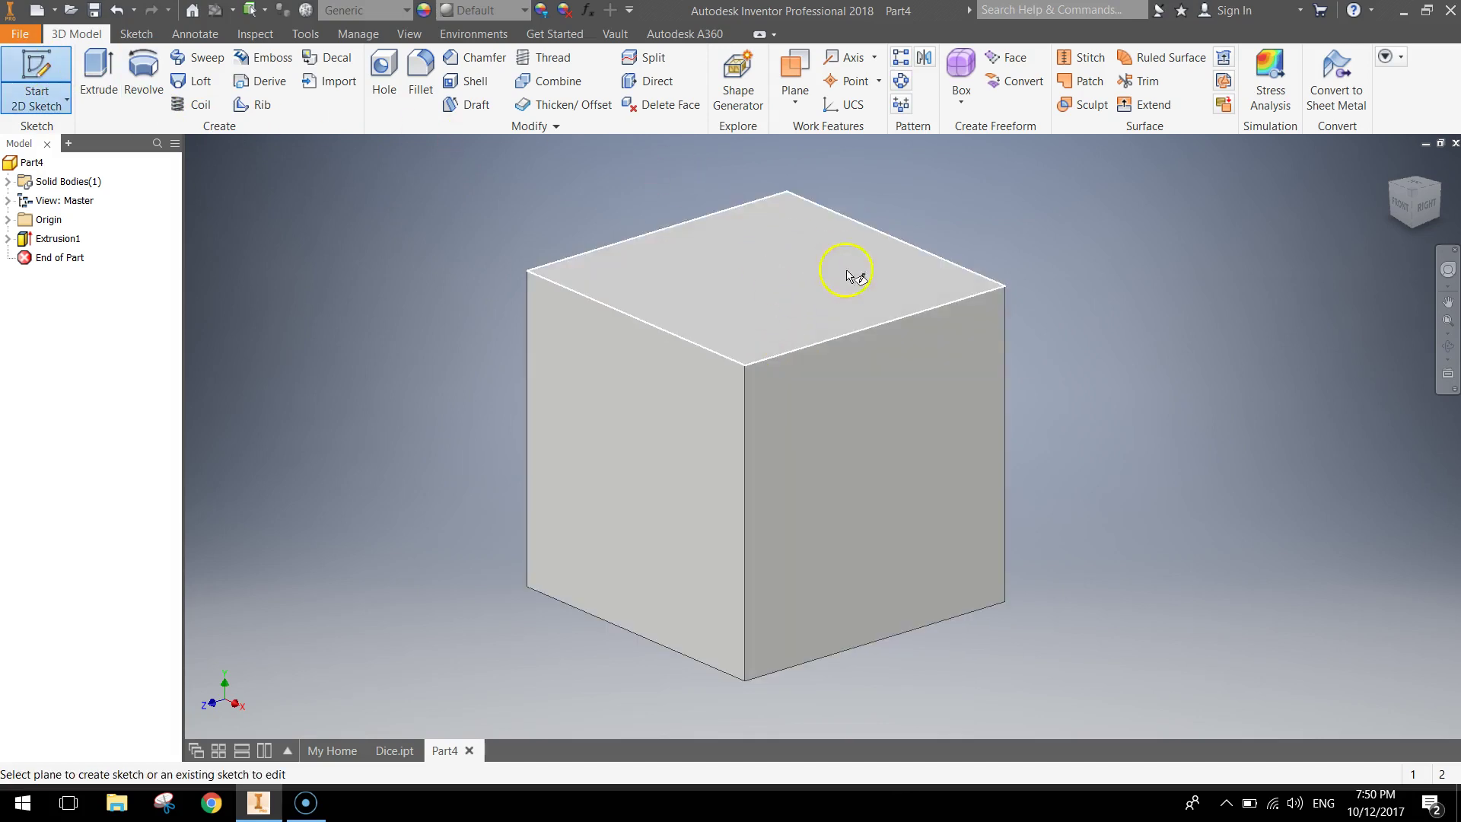
{"action": "left_click", "coordinate": [776, 261]}
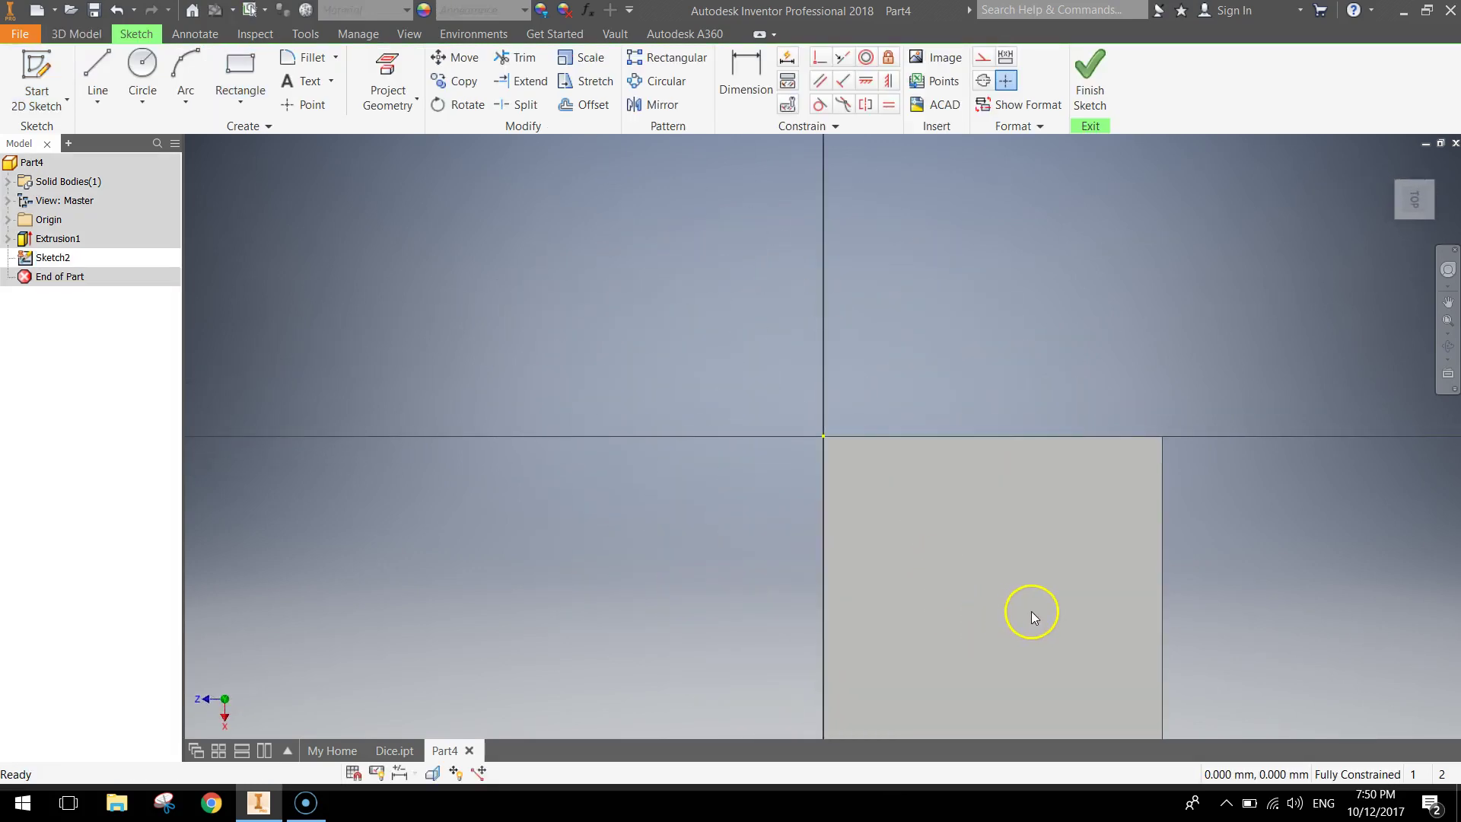
- With Construction on, draw a vertical line from the top edge midpoint to the bottom edge
{"action": "mouse_move", "coordinate": [1030, 611]}
{"action": "middle_mouse_down"}
{"action": "mouse_move", "coordinate": [760, 460]}
{"action": "mouse_move", "coordinate": [779, 472]}
{"action": "mouse_move", "coordinate": [788, 459]}
{"action": "middle_mouse_up"}
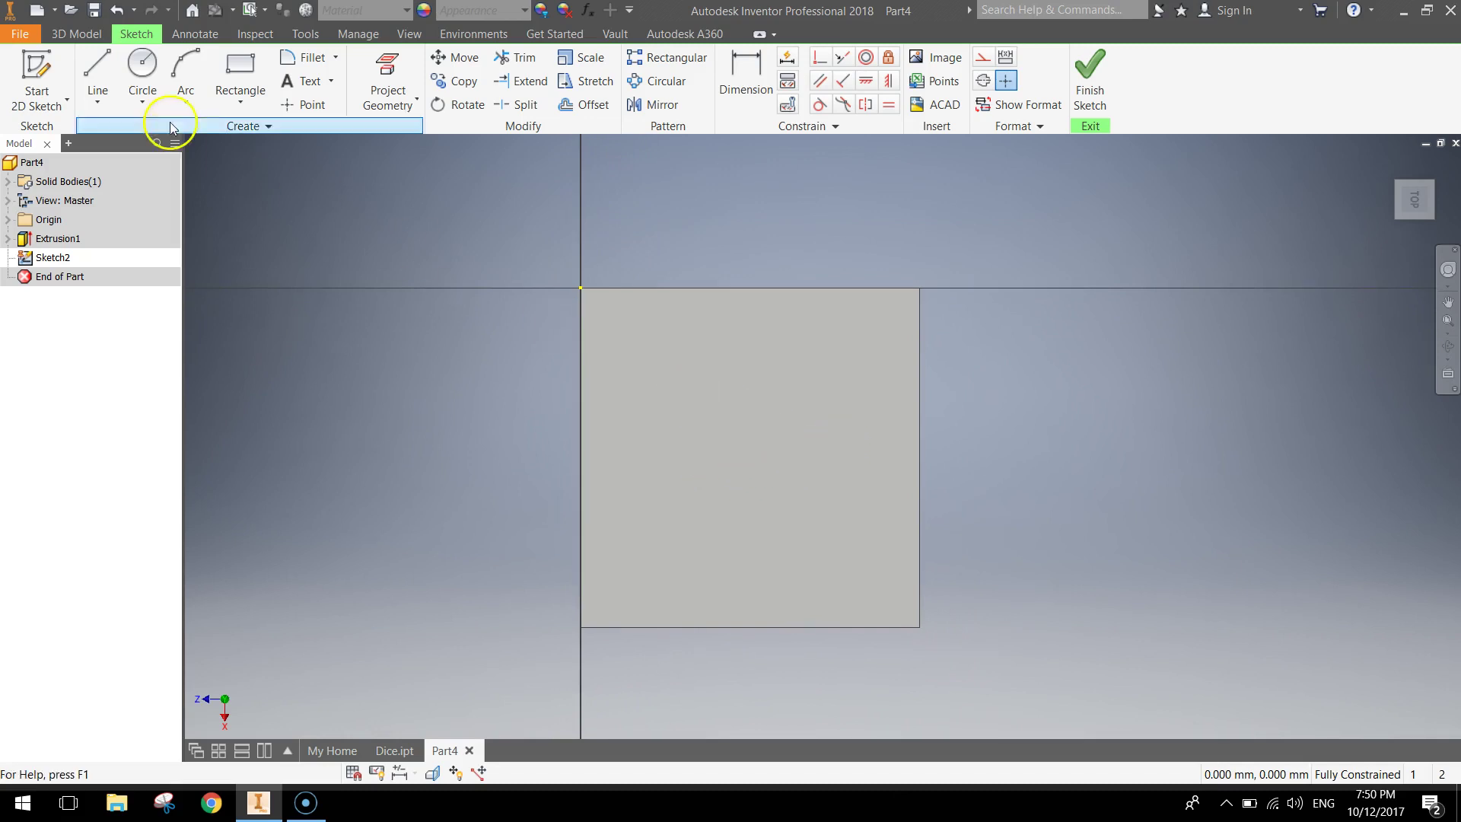
{"action": "left_click", "coordinate": [97, 65]}
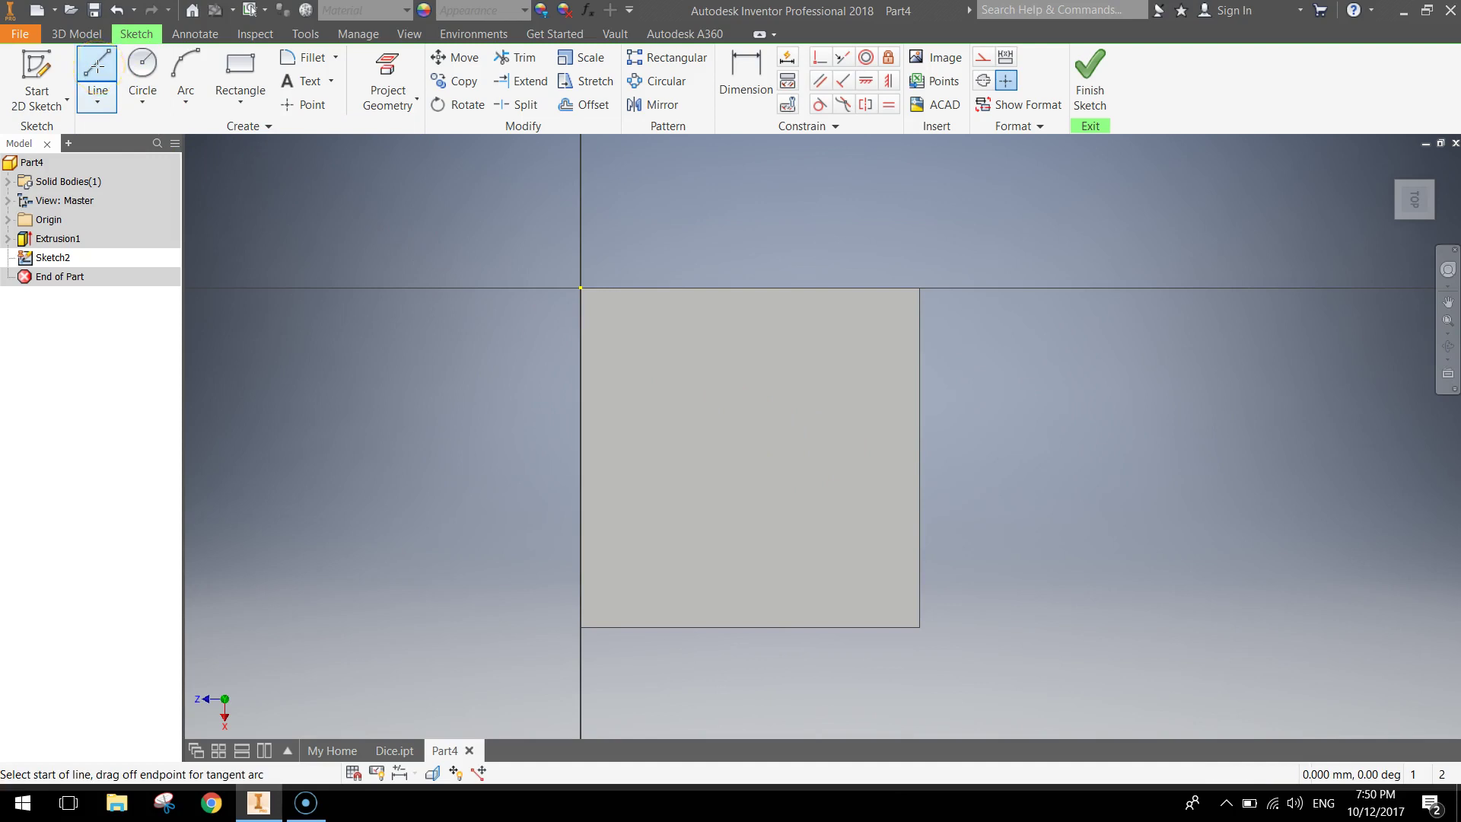
{"action": "left_click", "coordinate": [92, 61]}
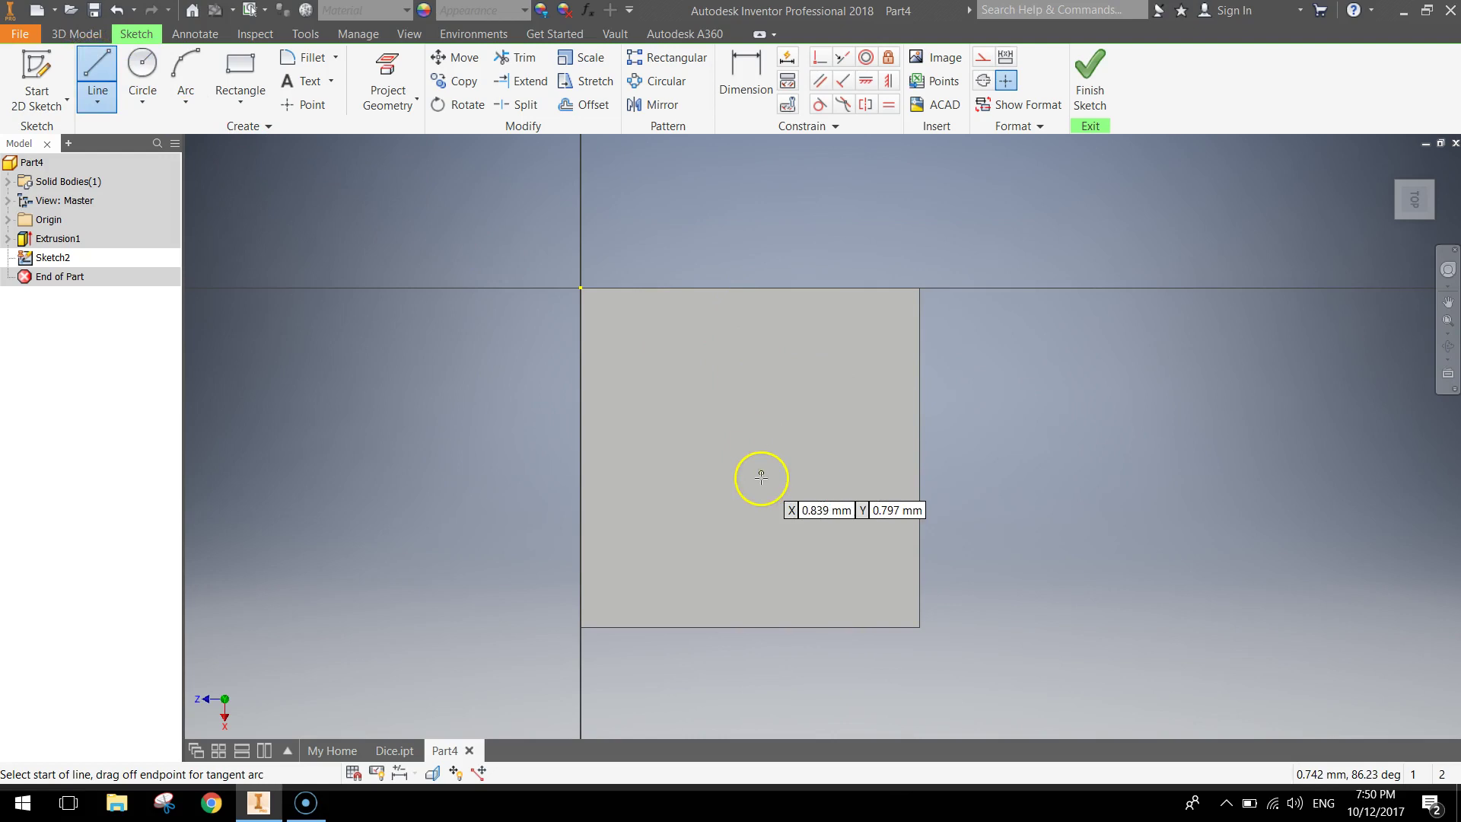
{"action": "left_click", "coordinate": [979, 59]}
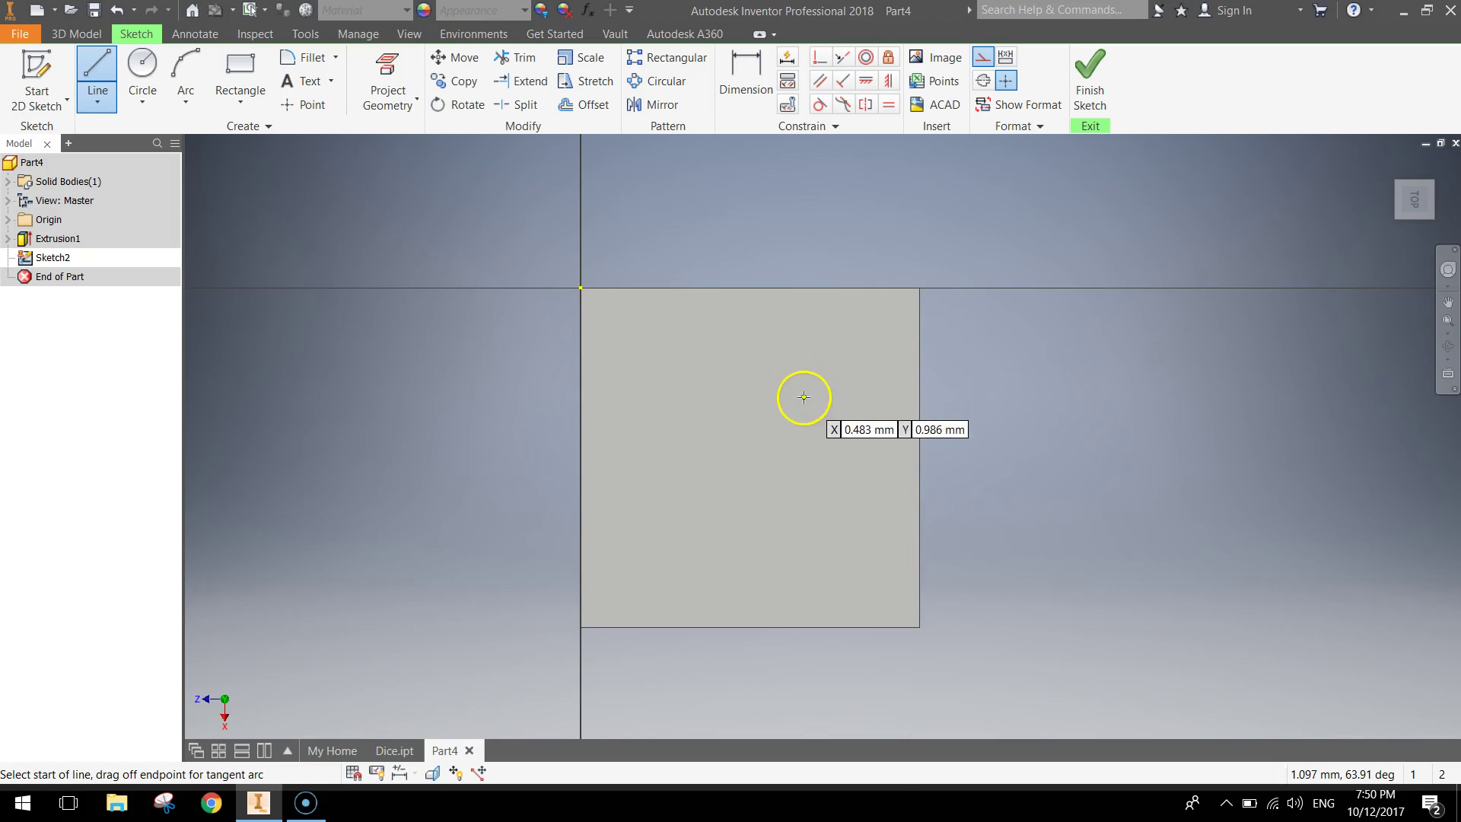
{"action": "left_click", "coordinate": [980, 69]}
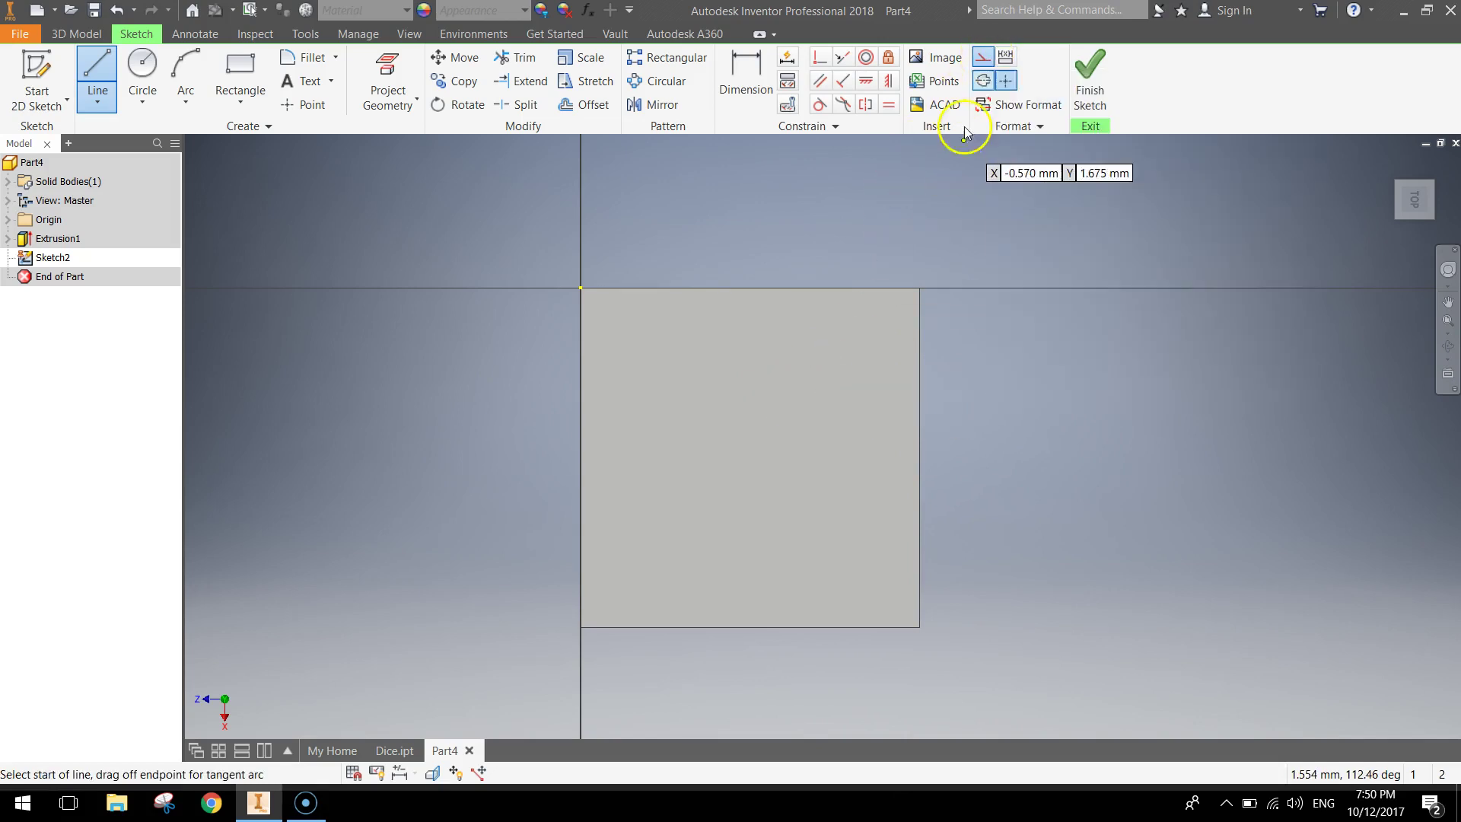
{"action": "left_click", "coordinate": [592, 292]}
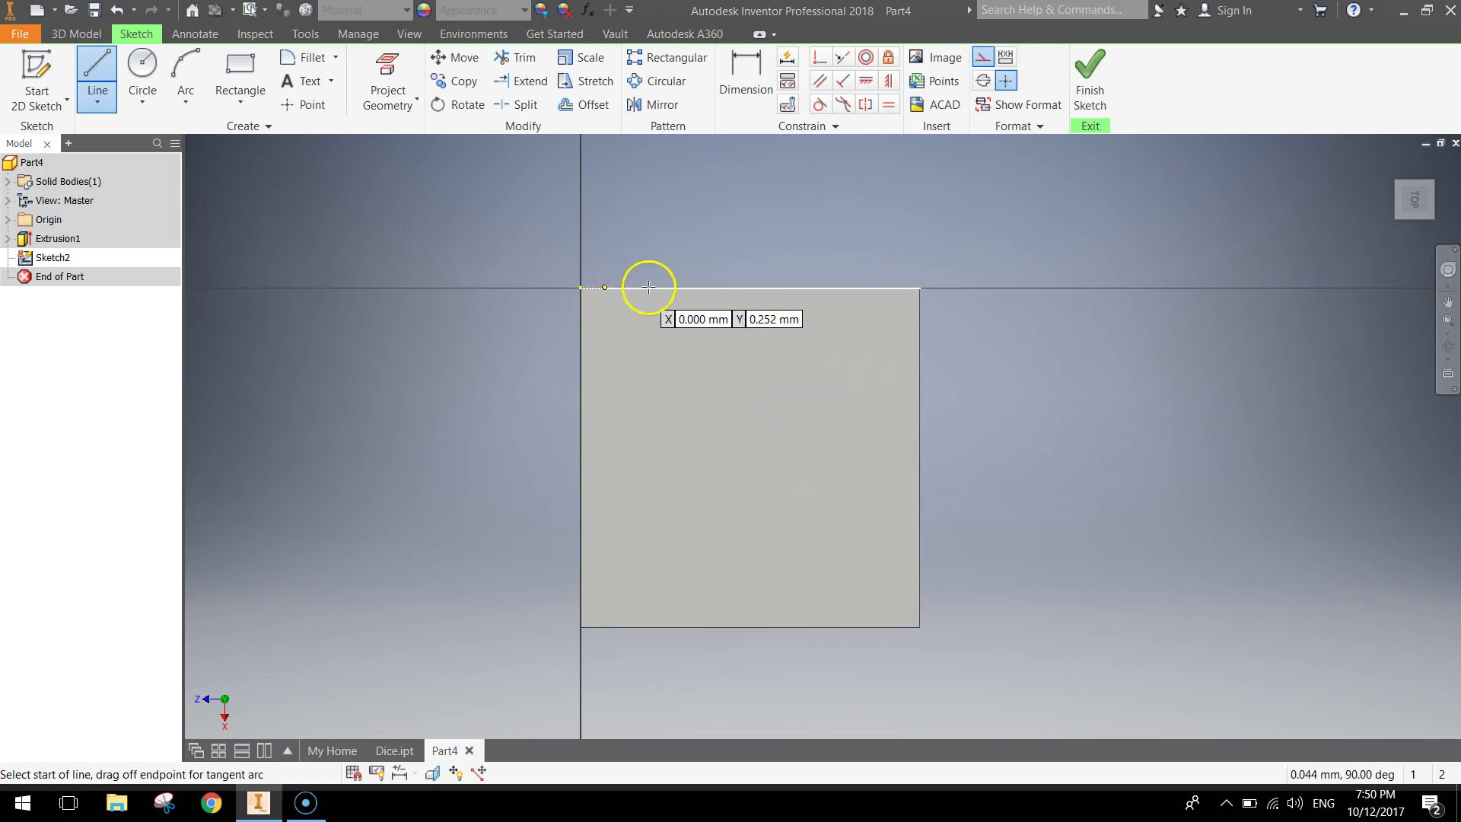
{"action": "left_click", "coordinate": [750, 287]}
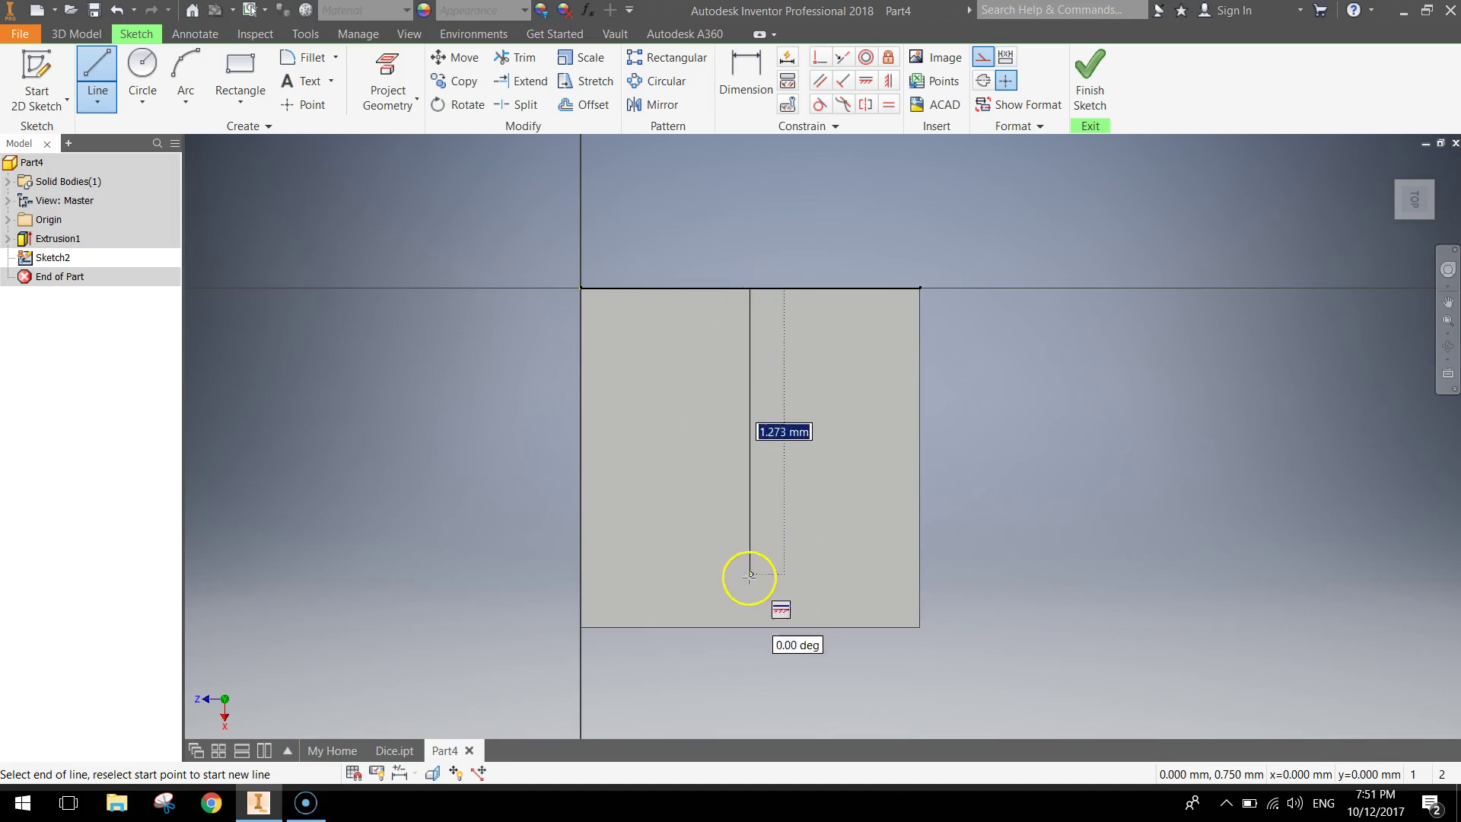
{"action": "double_click", "coordinate": [748, 626]}
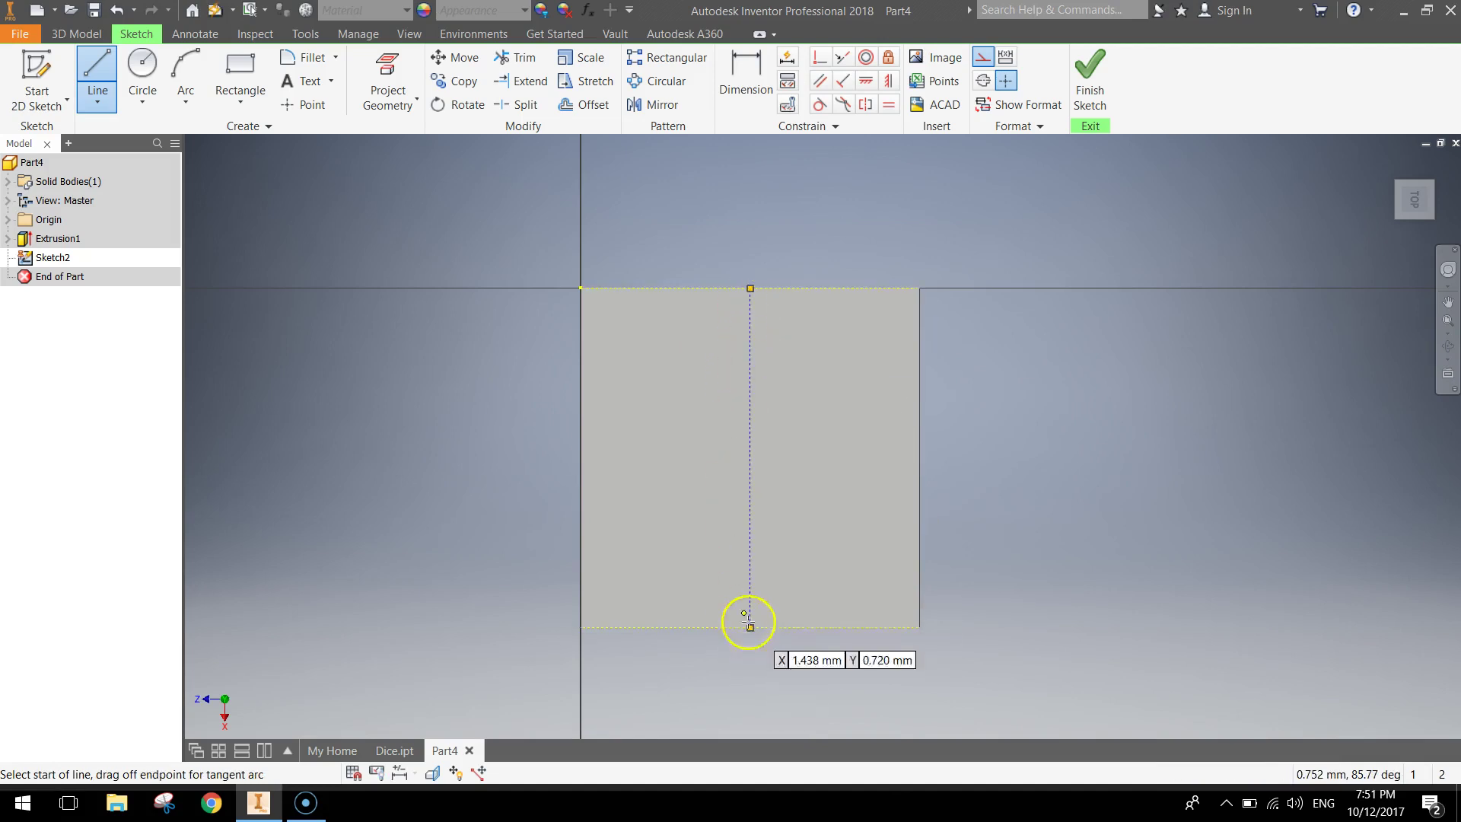
- Draw a horizontal construction line between the left and right edge midpoints
{"action": "scroll", "coordinate": [791, 615], "scroll_direction": "down", "scroll_amount": 3}
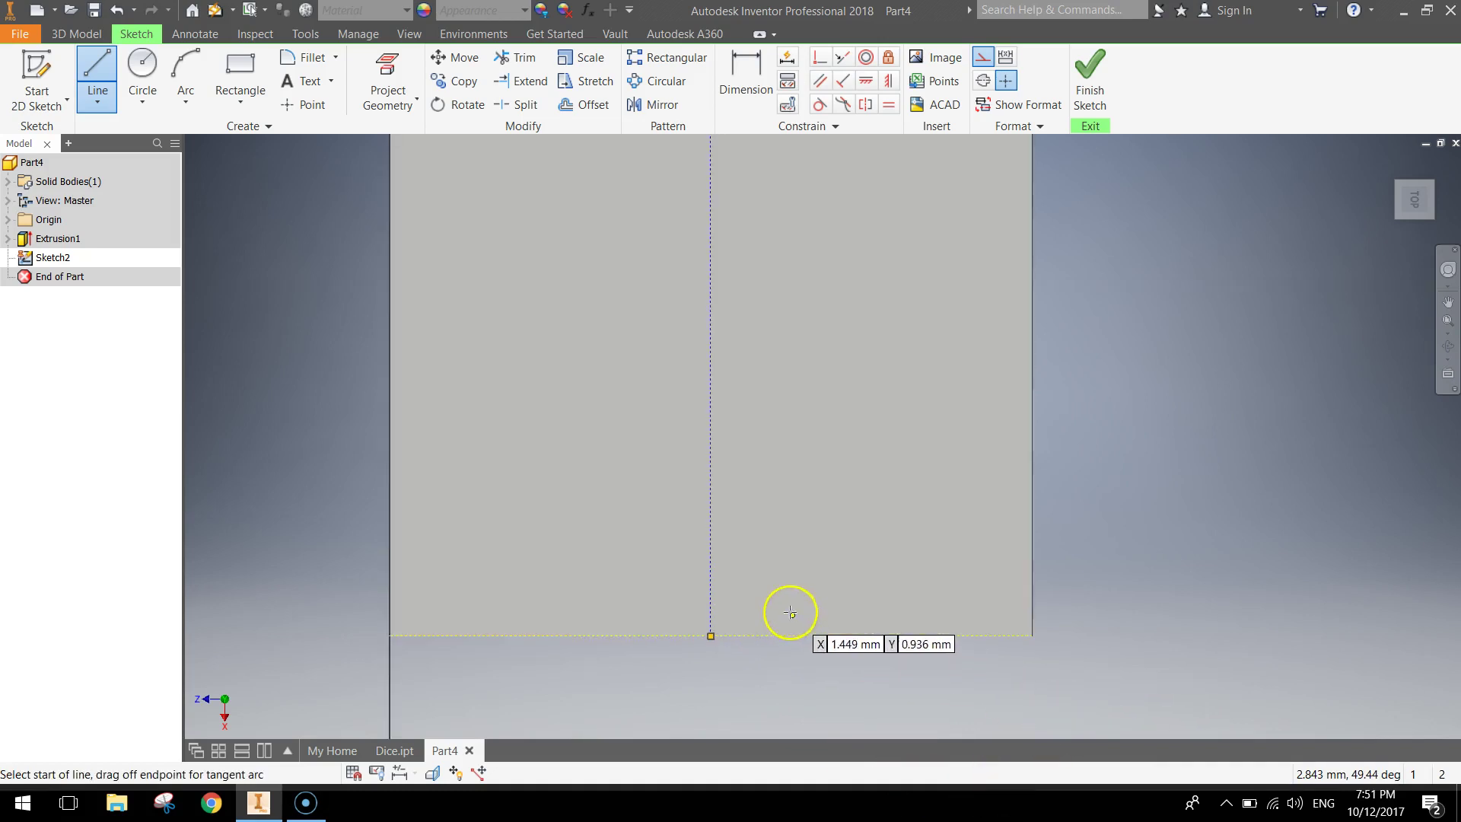
{"action": "scroll", "coordinate": [708, 285], "scroll_direction": "up", "scroll_amount": 2}
{"action": "middle_click_drag", "start_coordinate": [773, 294], "coordinate": [749, 411]}
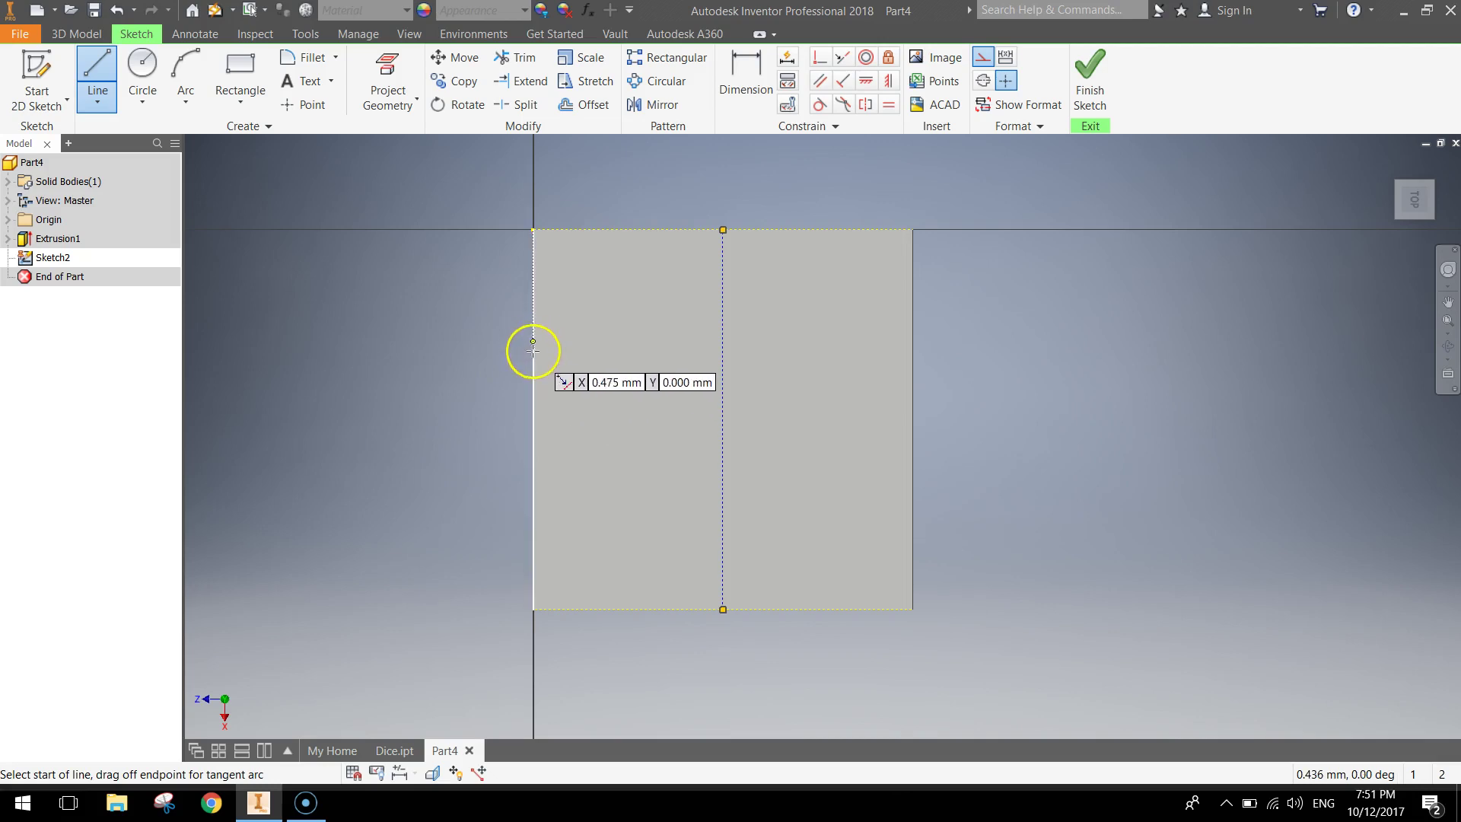
{"action": "left_click", "coordinate": [532, 419]}
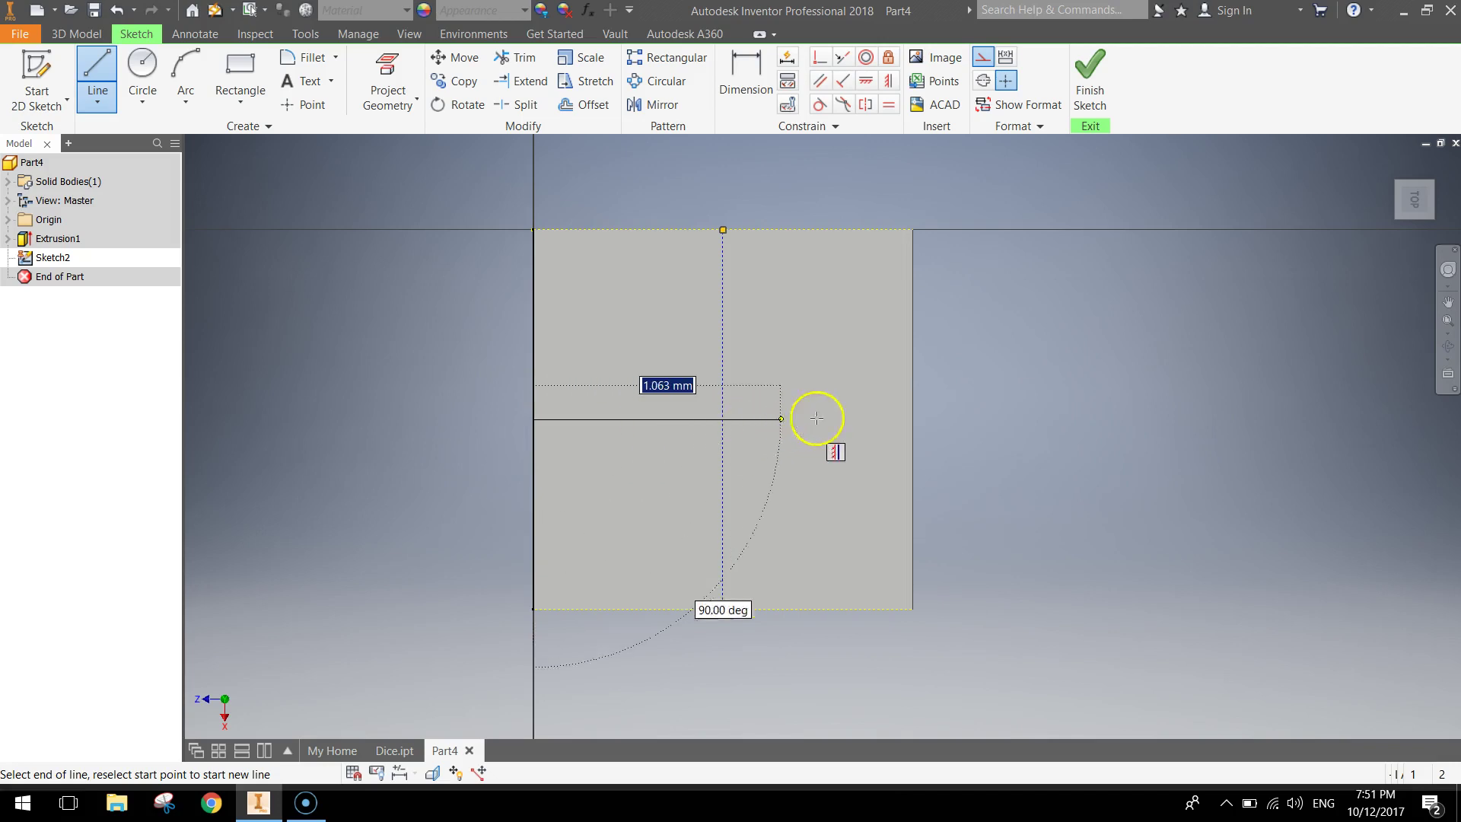
{"action": "double_click", "coordinate": [913, 419]}
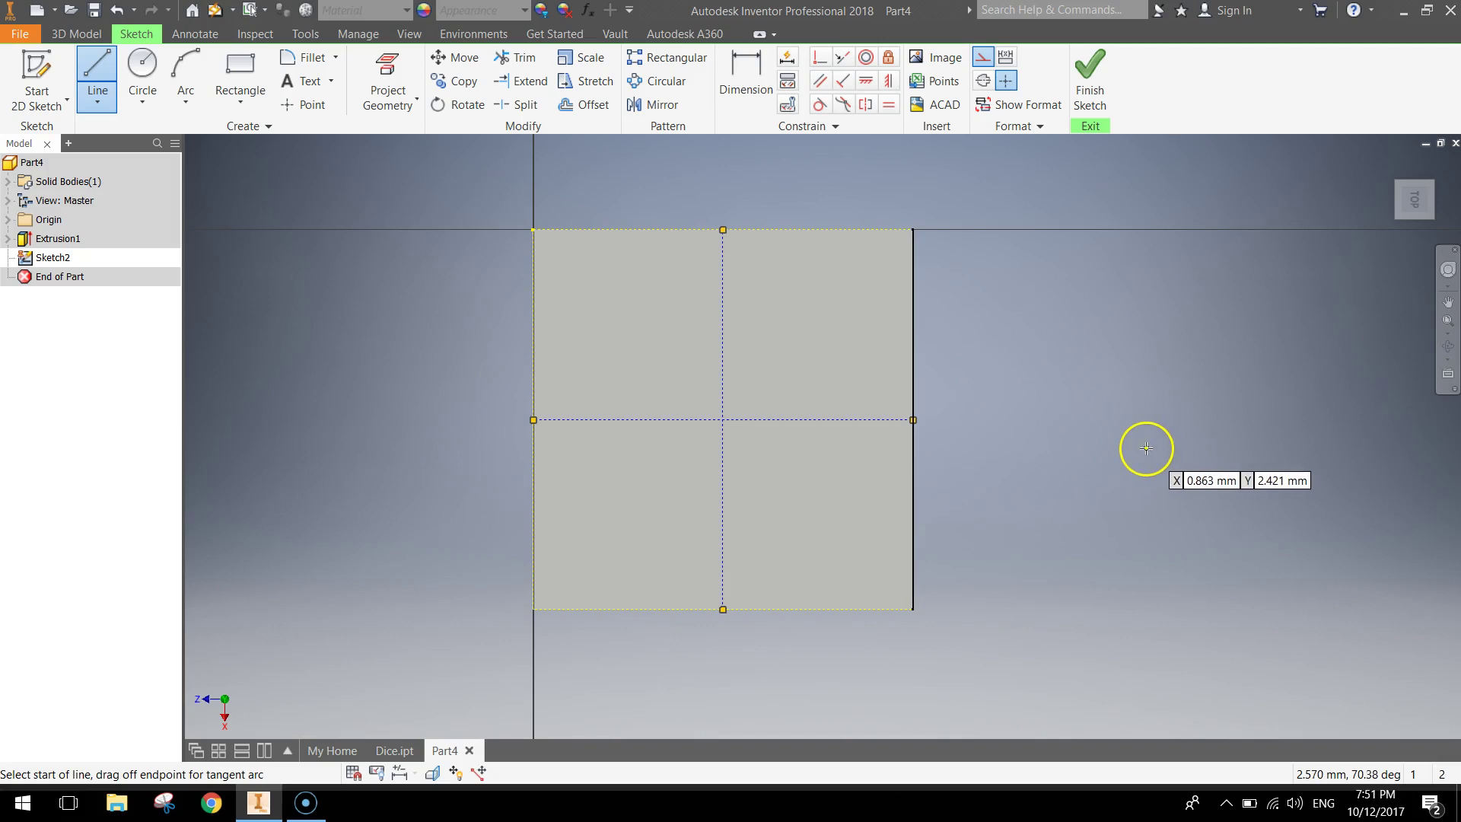
{"action": "key", "text": "Escape"}
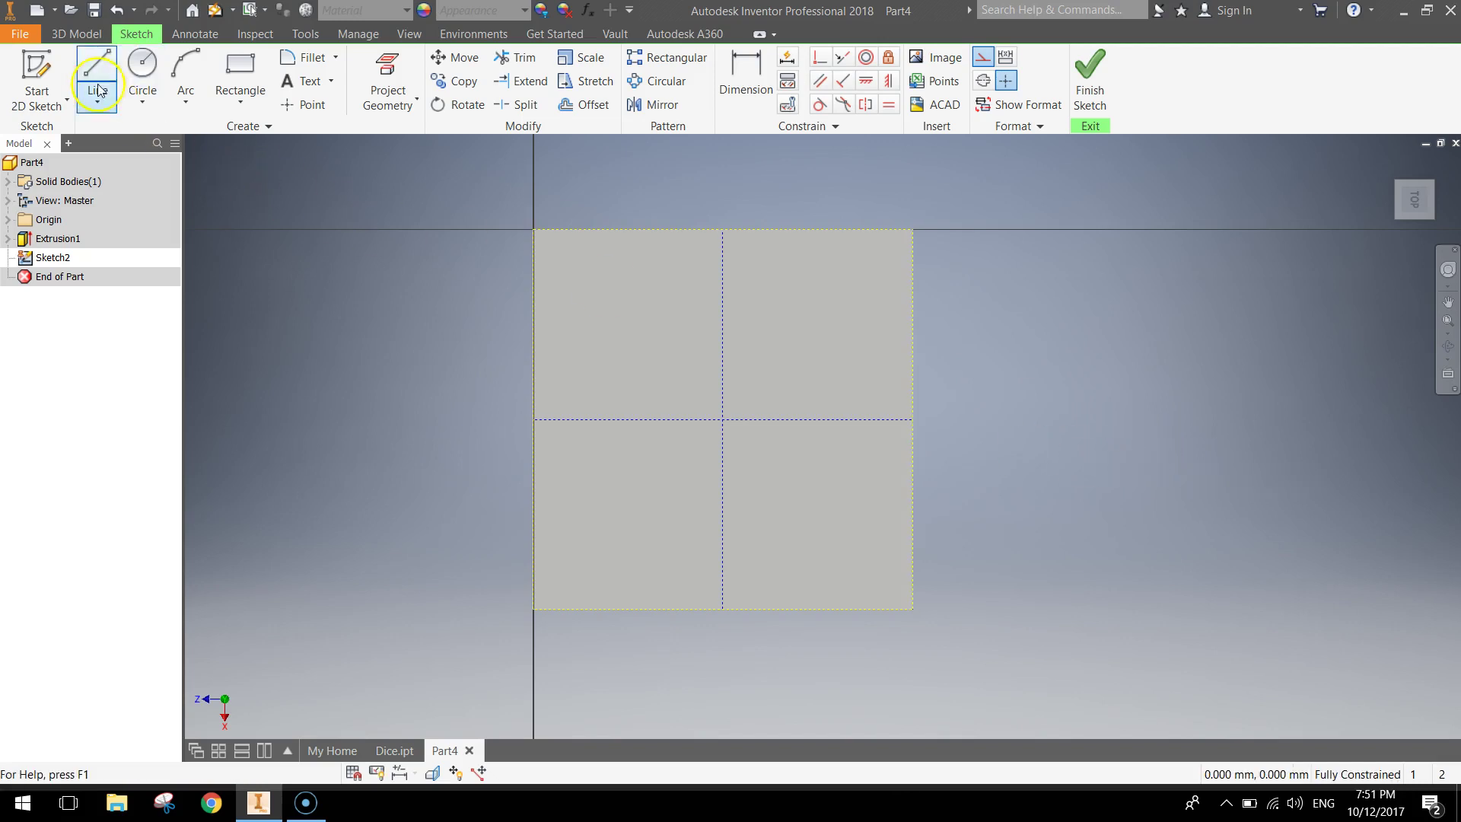
- Turn off Construction, draw a 0.4 mm centre-point circle at the lines' intersection, and finish the sketch
{"action": "left_click", "coordinate": [983, 61]}
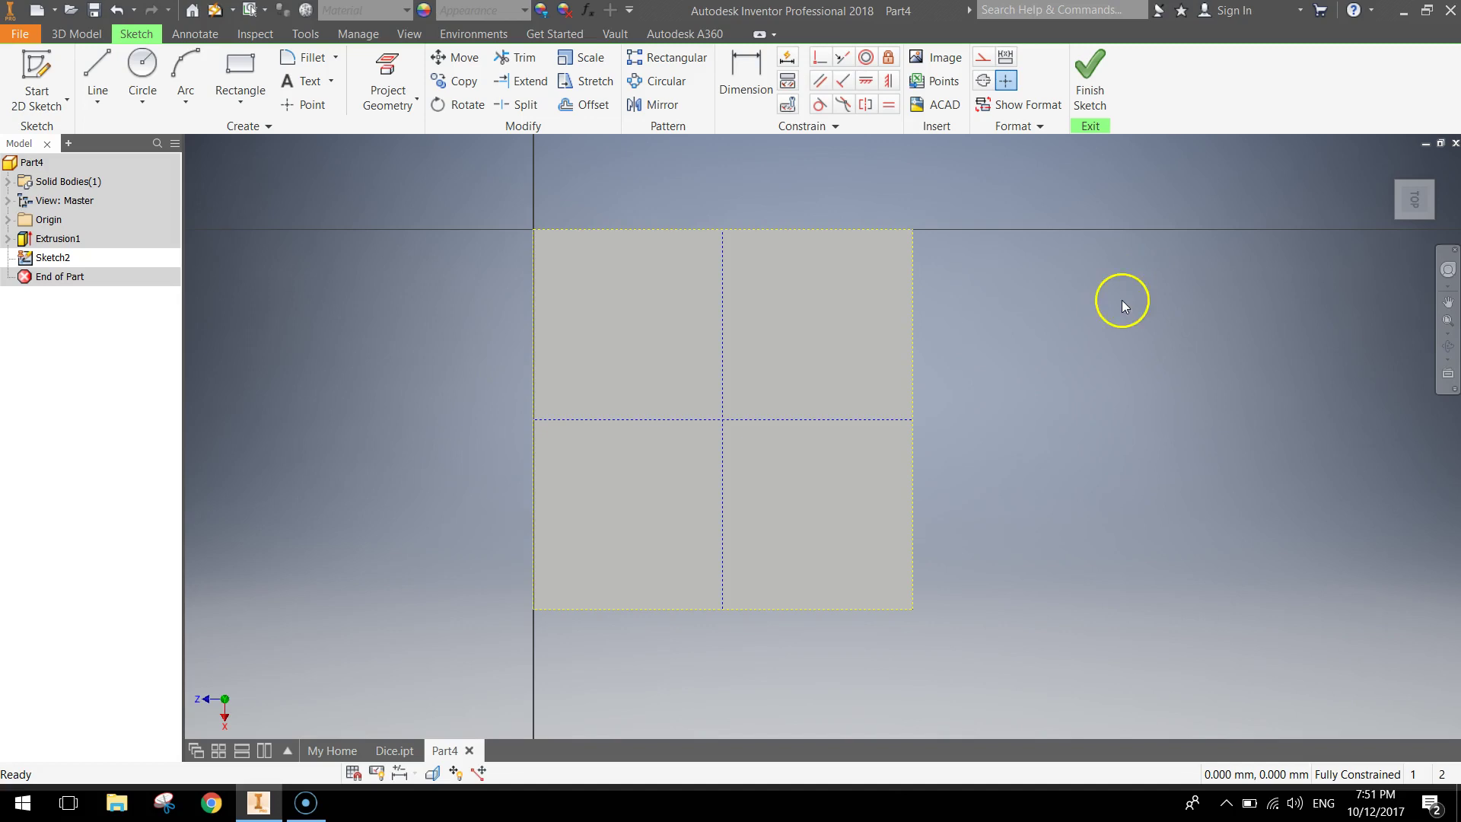
{"action": "left_click", "coordinate": [140, 100]}
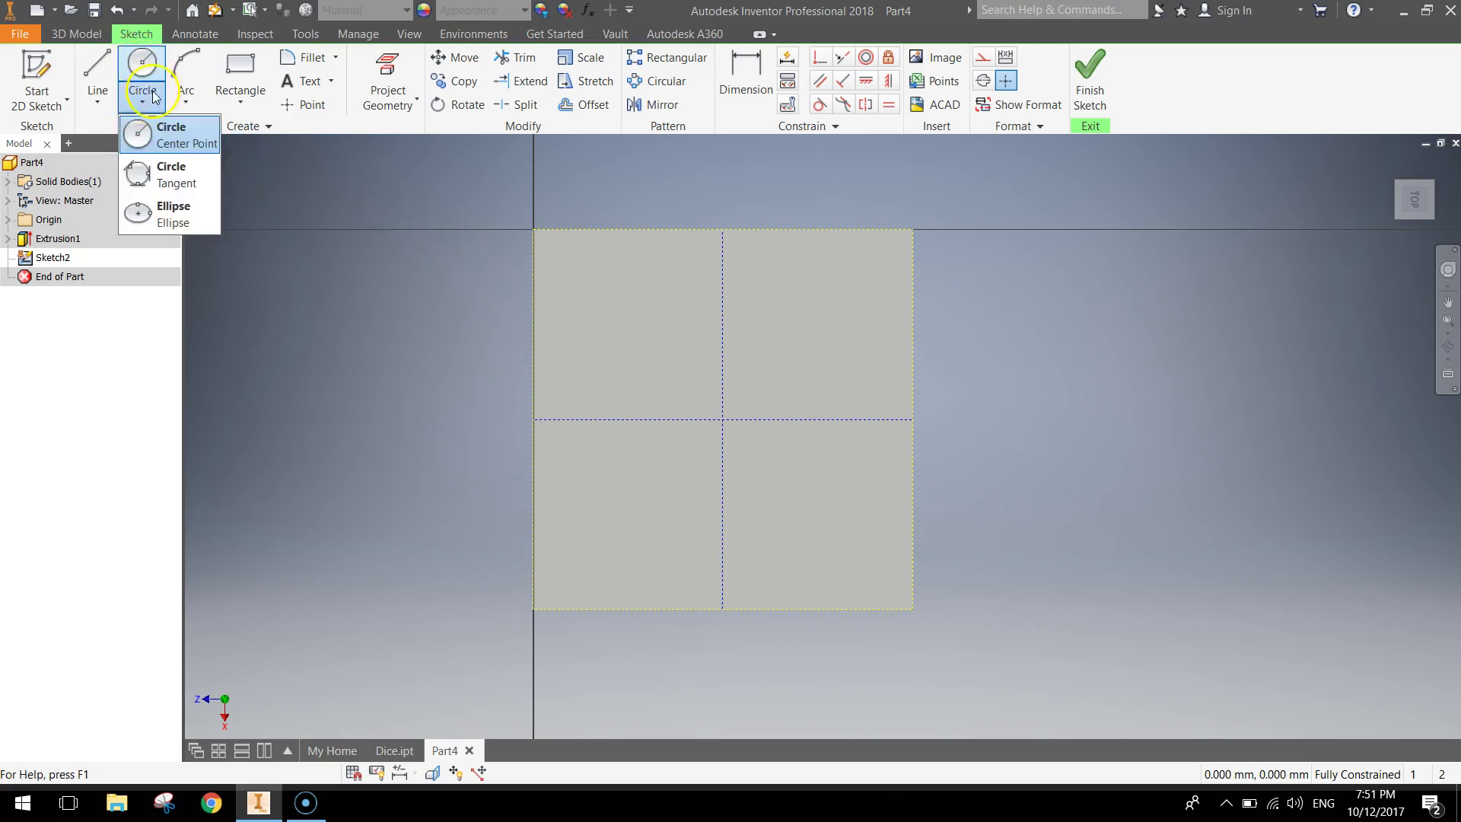
{"action": "left_click", "coordinate": [175, 145]}
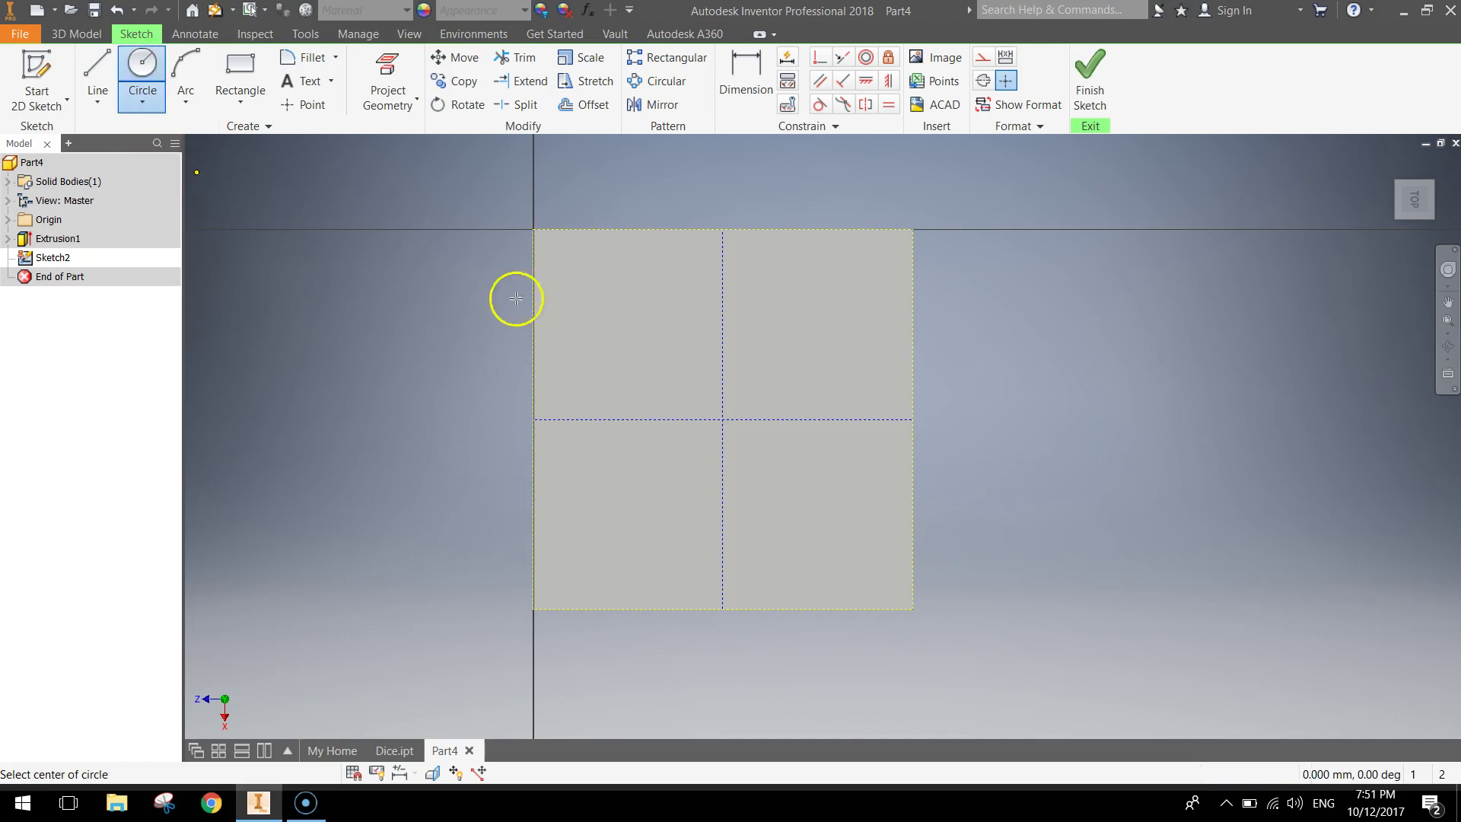
{"action": "left_click", "coordinate": [722, 419]}
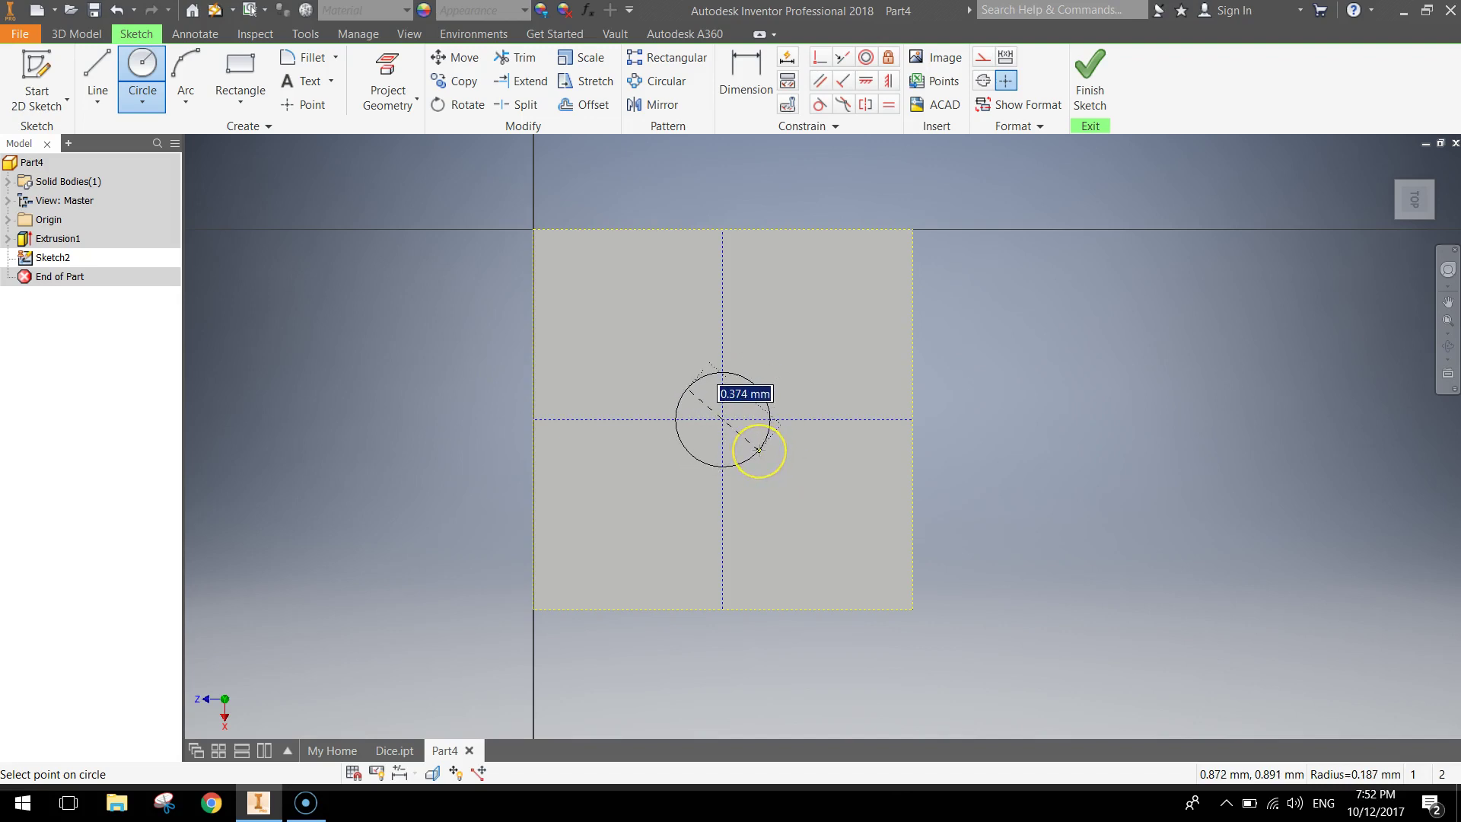
{"action": "type", "text": "0"}
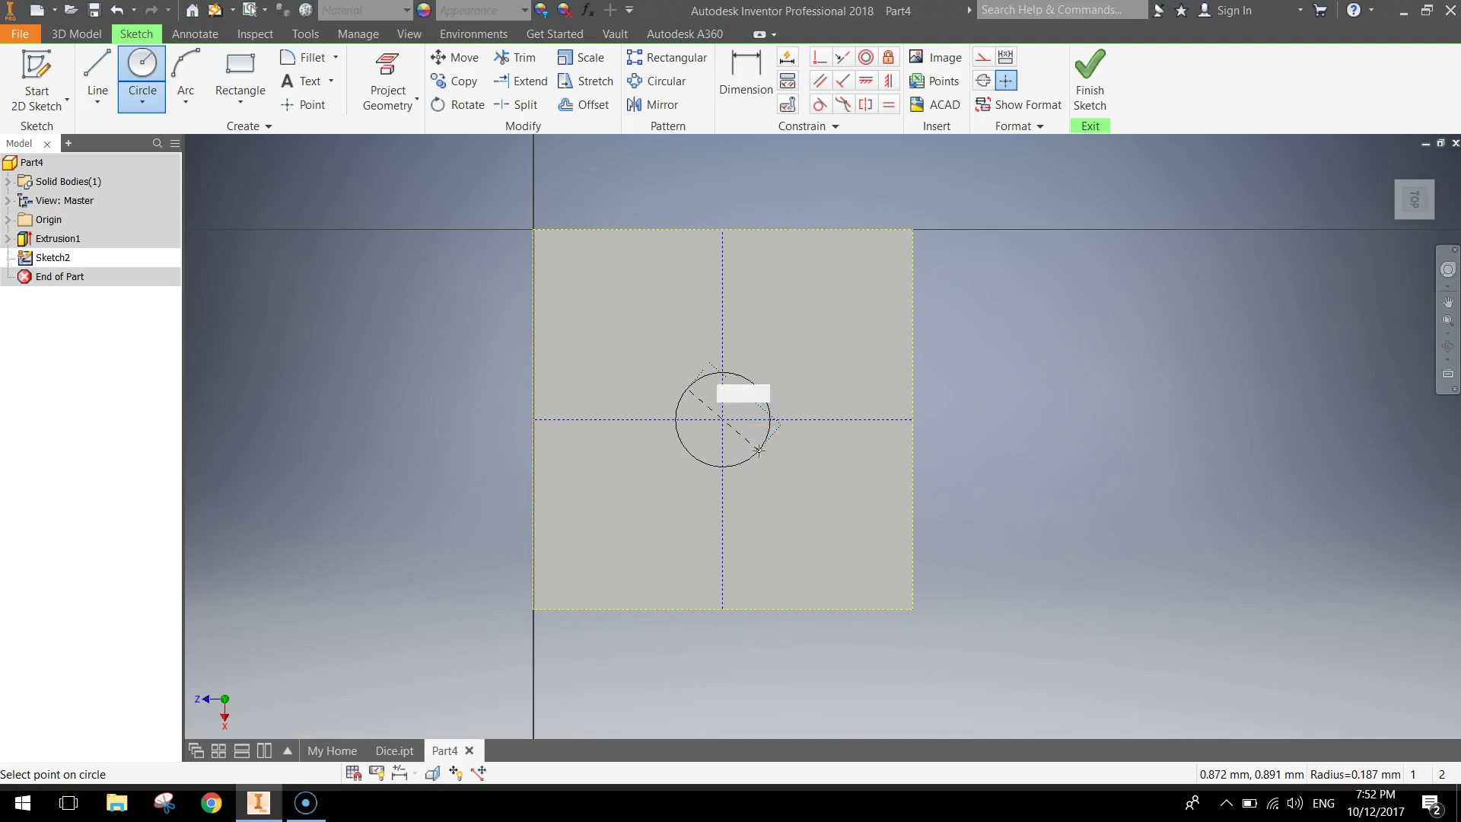
{"action": "type", "text": ".4"}
{"action": "key", "text": "Return"}
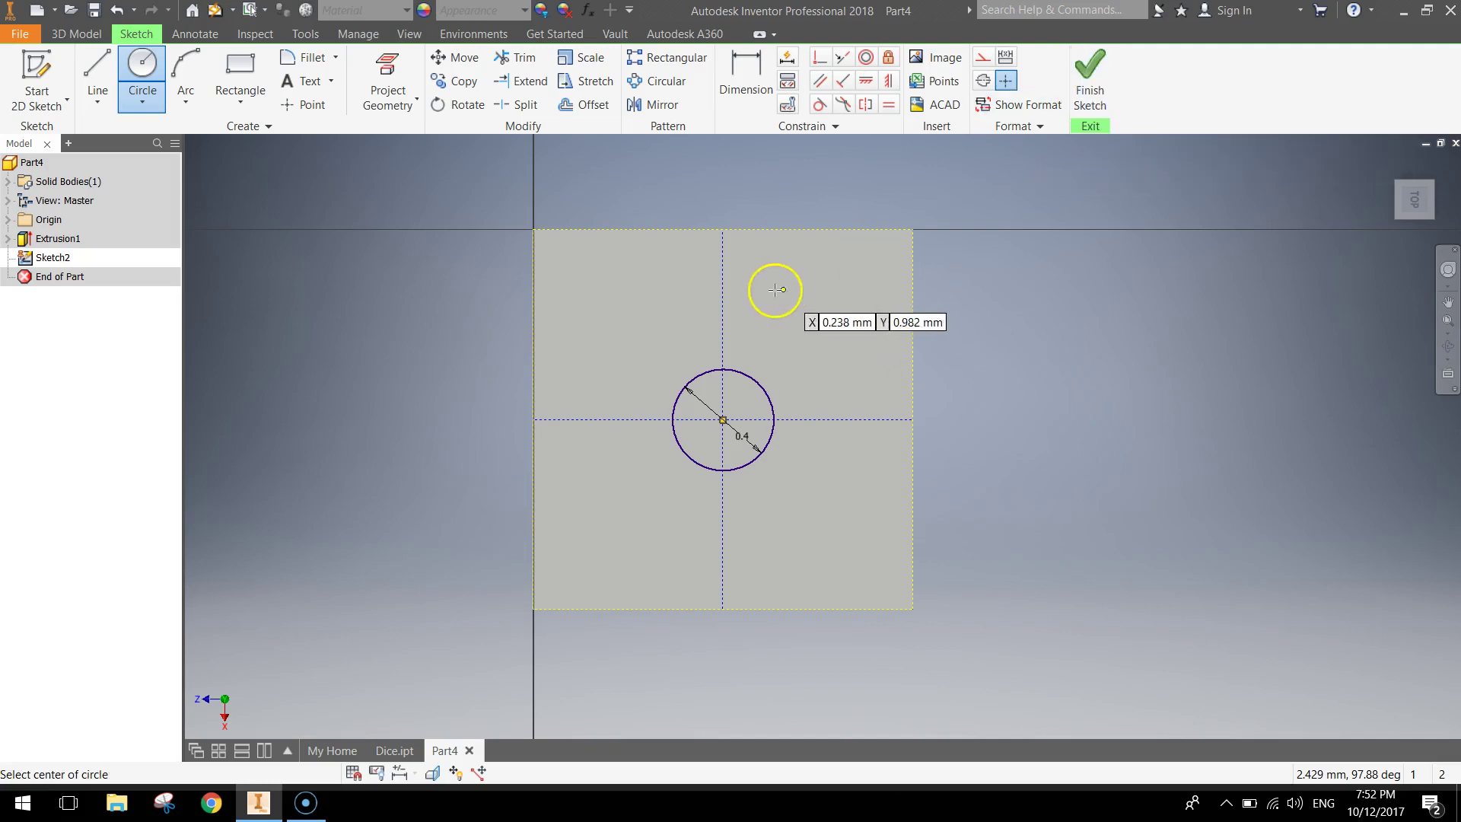
{"action": "left_click", "coordinate": [1080, 81]}
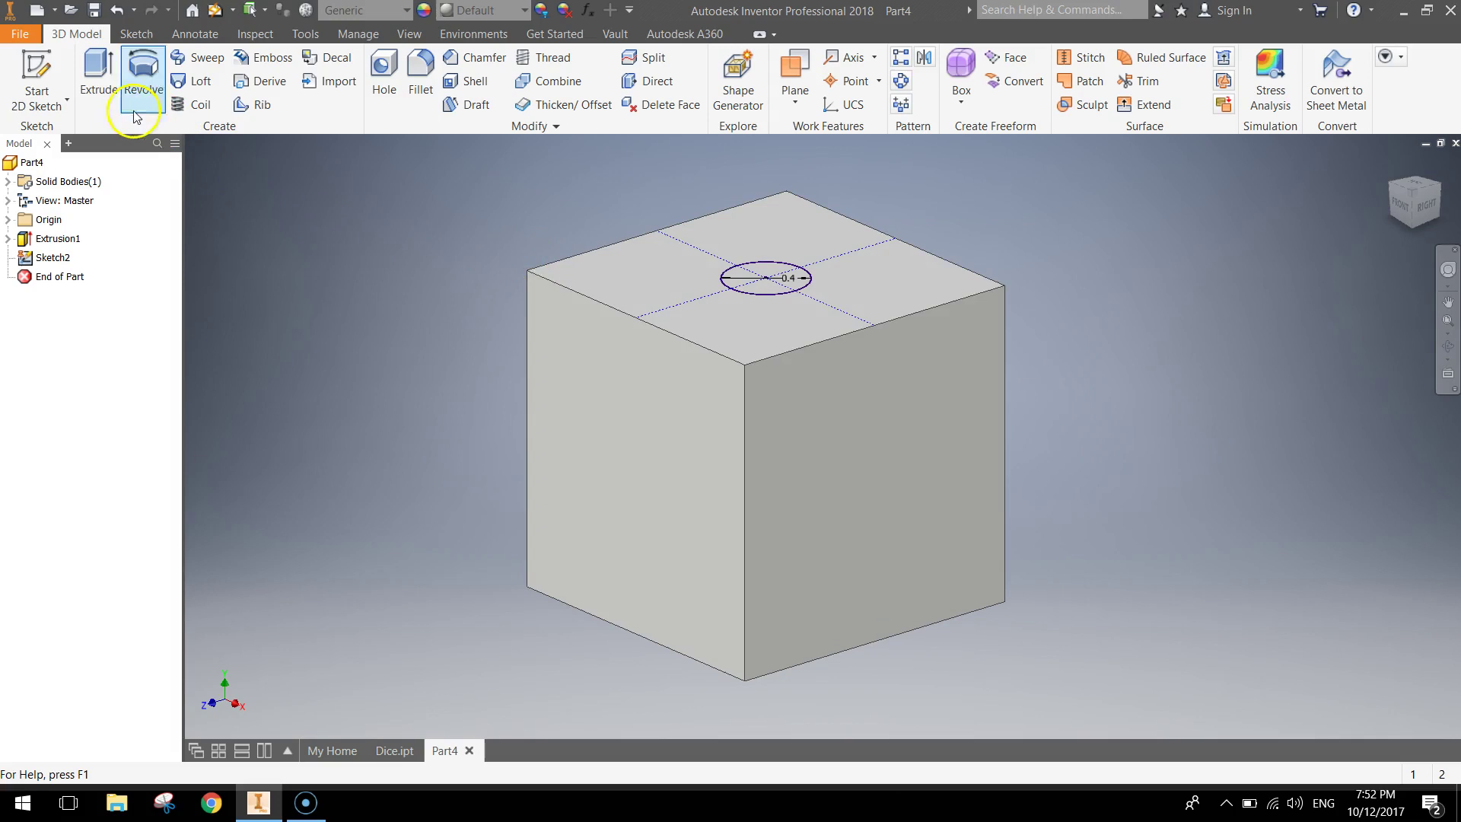
- Extrude-cut the circle 0.05 mm into the cube's top face as Extrusion2
{"action": "left_click", "coordinate": [100, 68]}
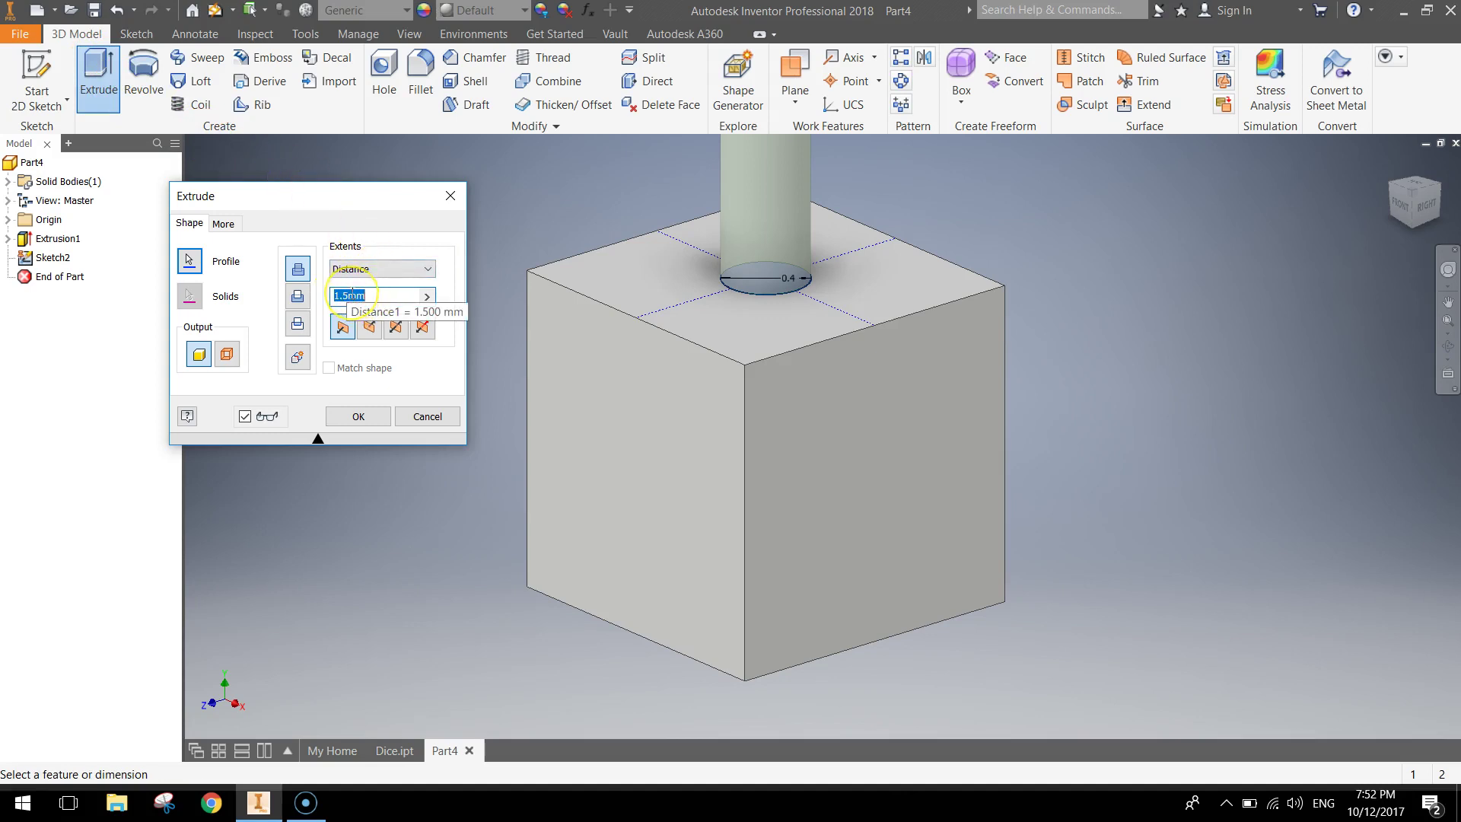
{"action": "type", "text": "0."}
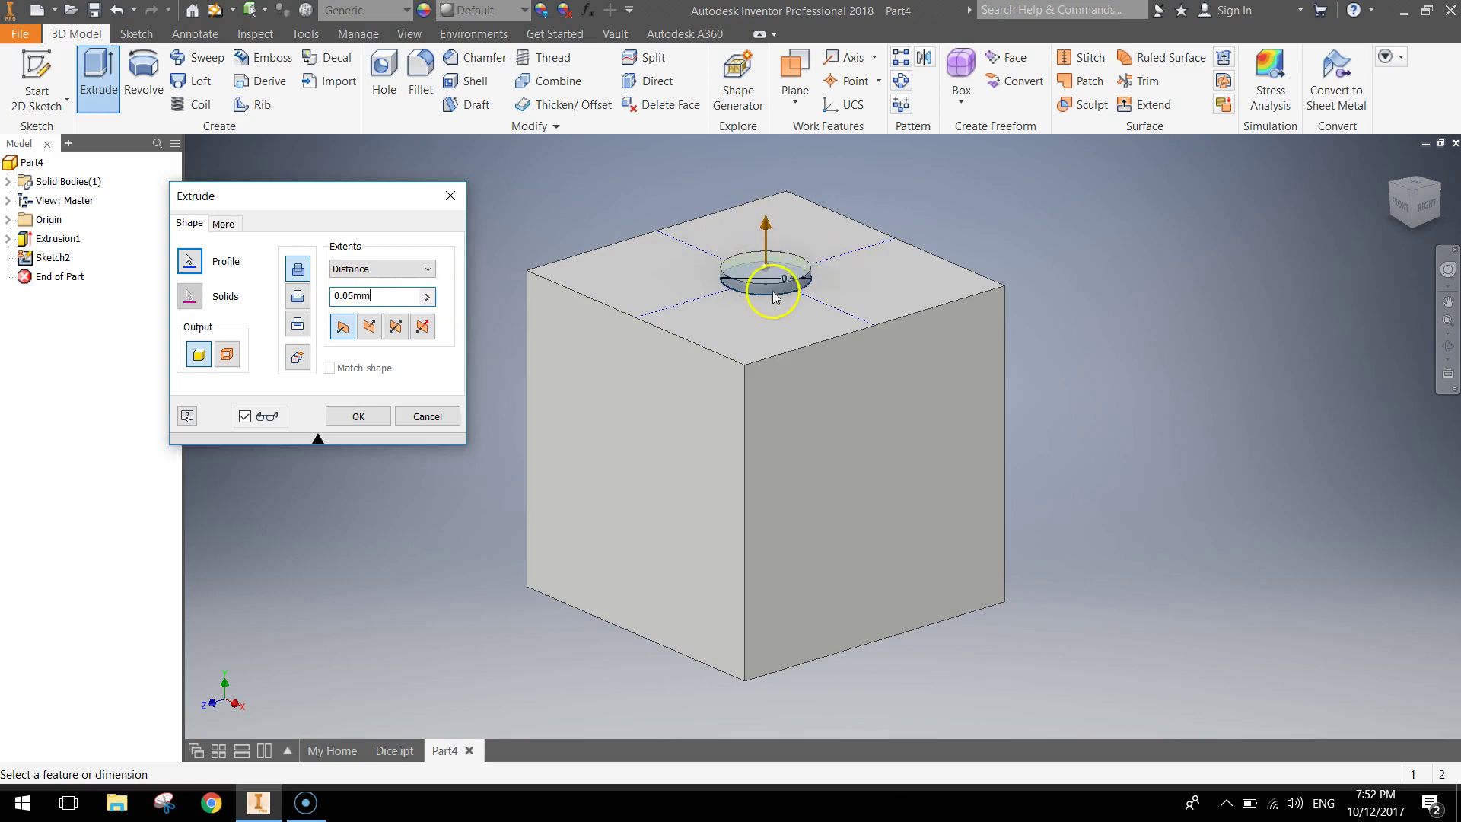
{"action": "left_click", "coordinate": [367, 329]}
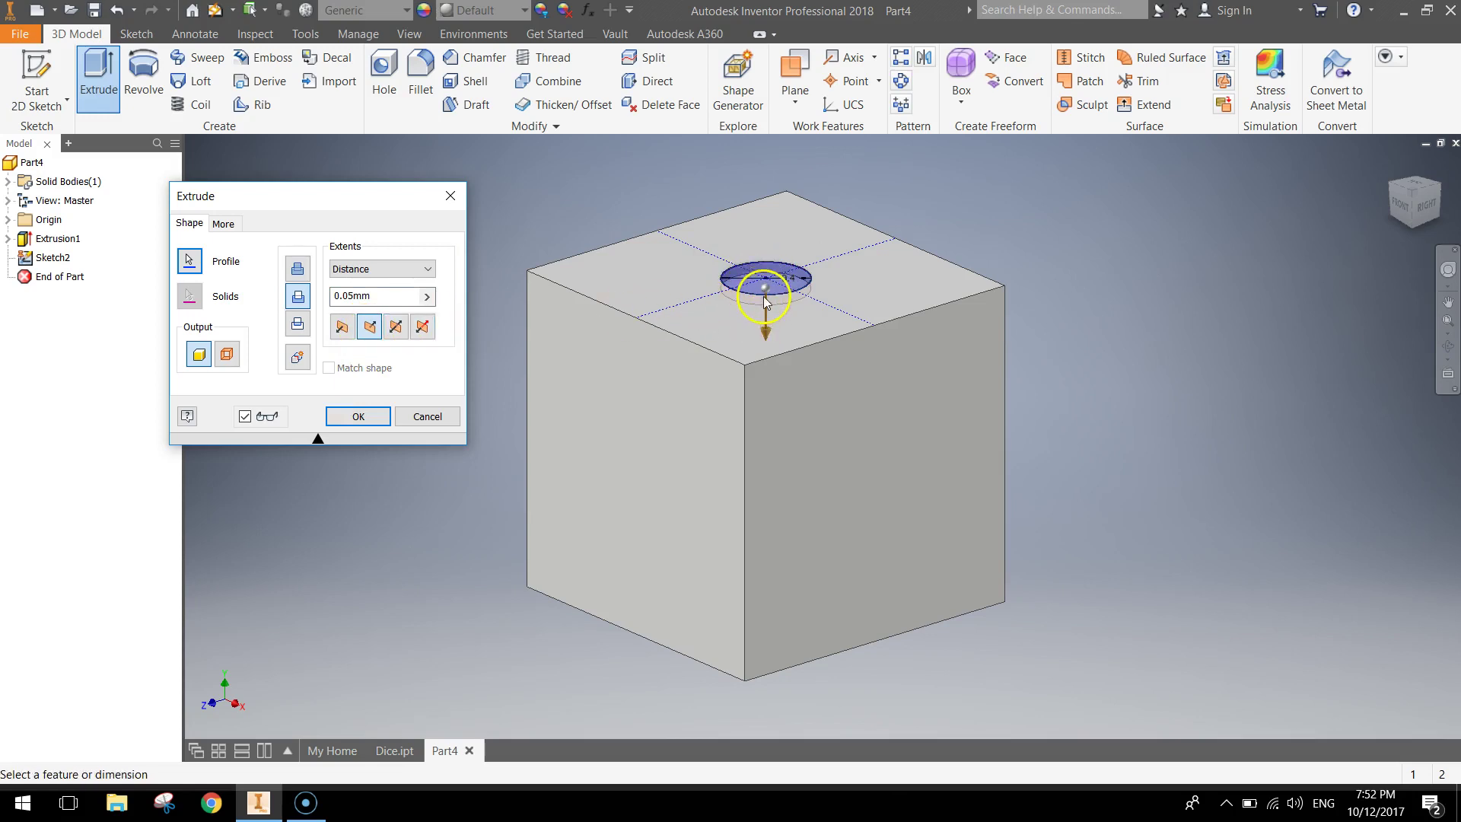
{"action": "left_click", "coordinate": [374, 414]}
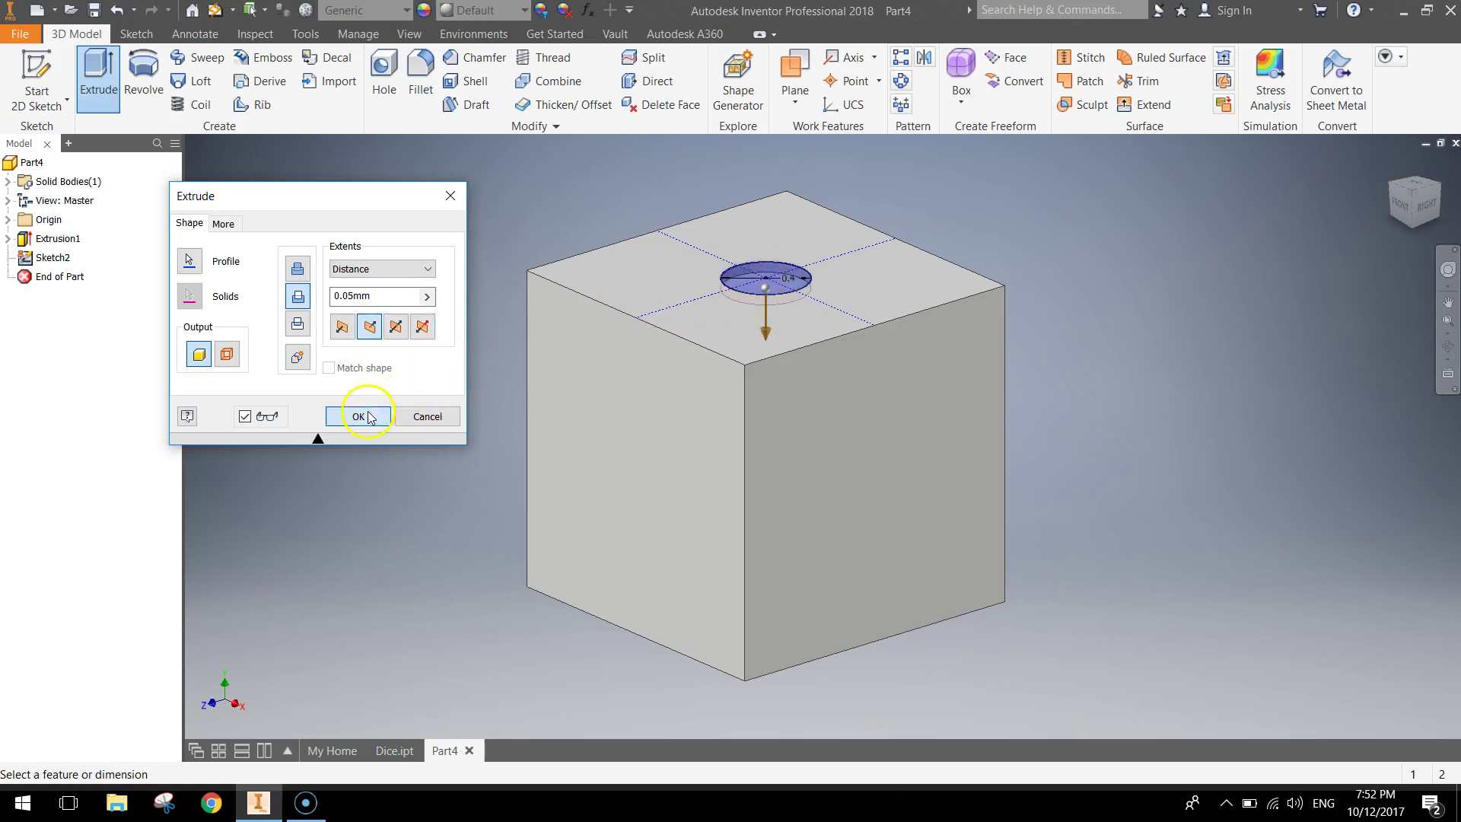
{"action": "middle_click_drag", "start_coordinate": [774, 318], "coordinate": [763, 362], "text": "shift"}
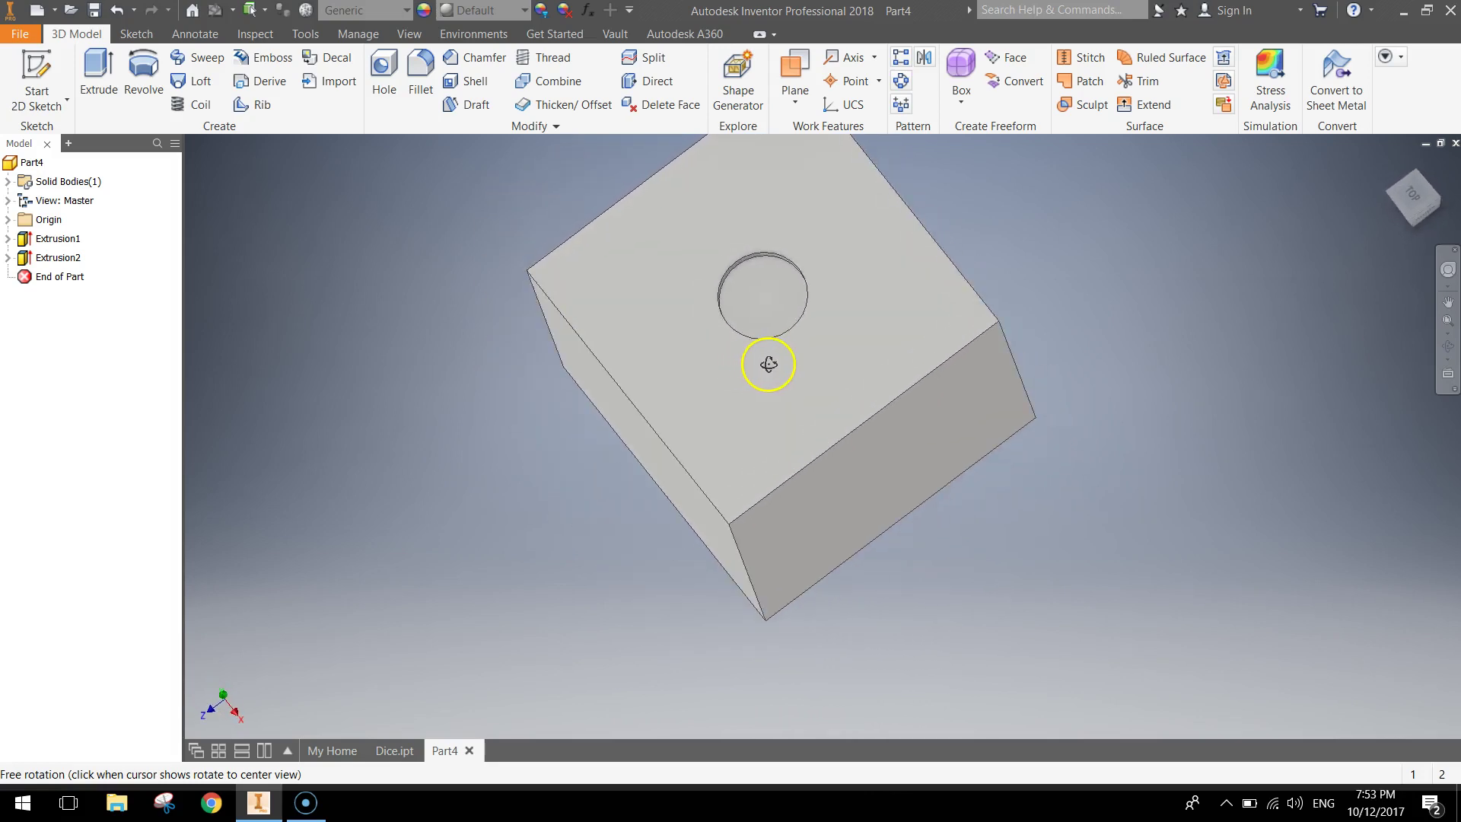
- Pan and orbit the cube to a front-right view, then start a new 2D sketch
{"action": "left_click", "coordinate": [1418, 194]}
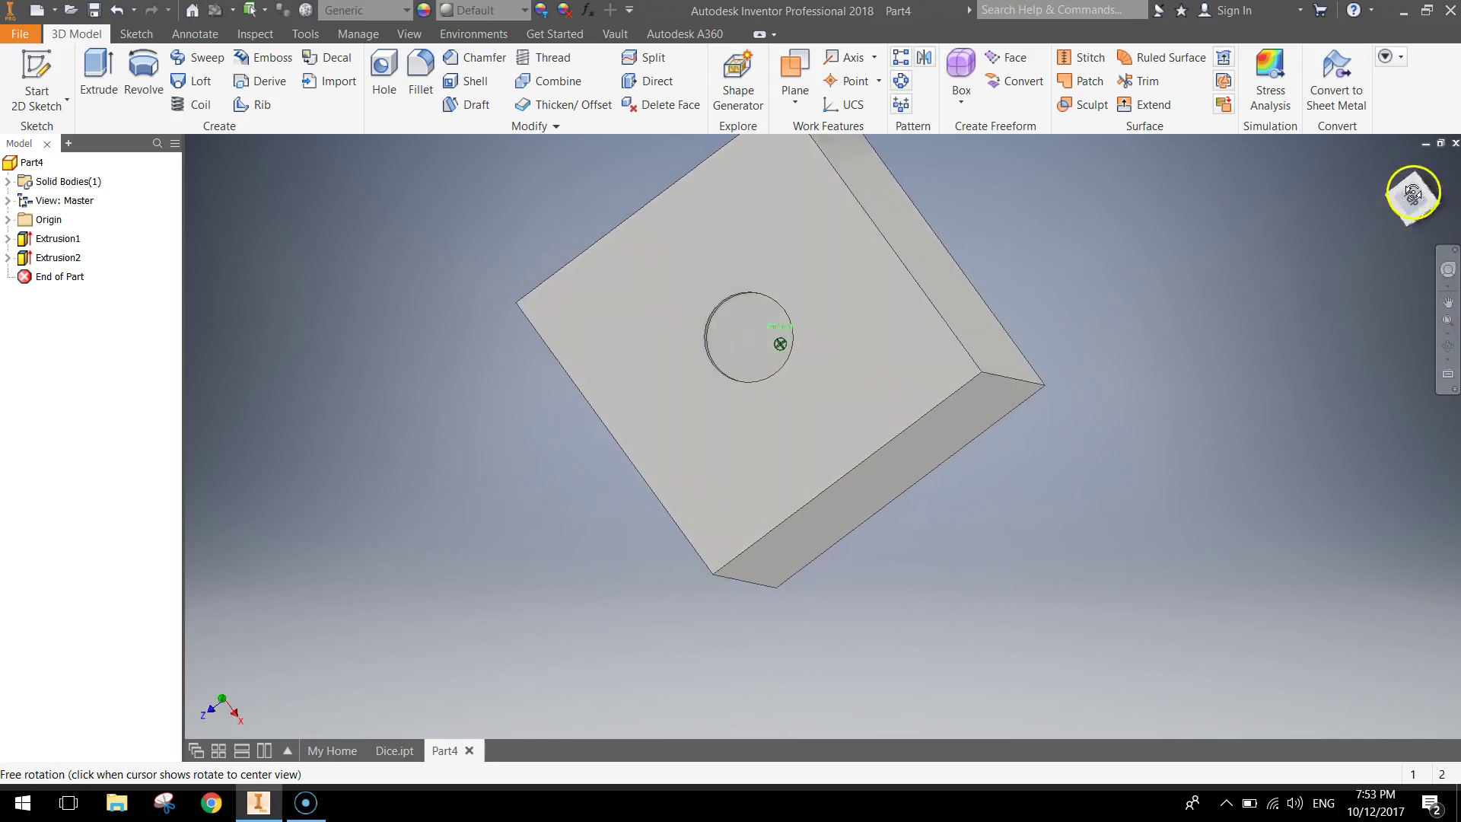
{"action": "key", "text": "Escape"}
{"action": "key", "text": "F2"}
{"action": "left_click_drag", "start_coordinate": [905, 320], "coordinate": [899, 402]}
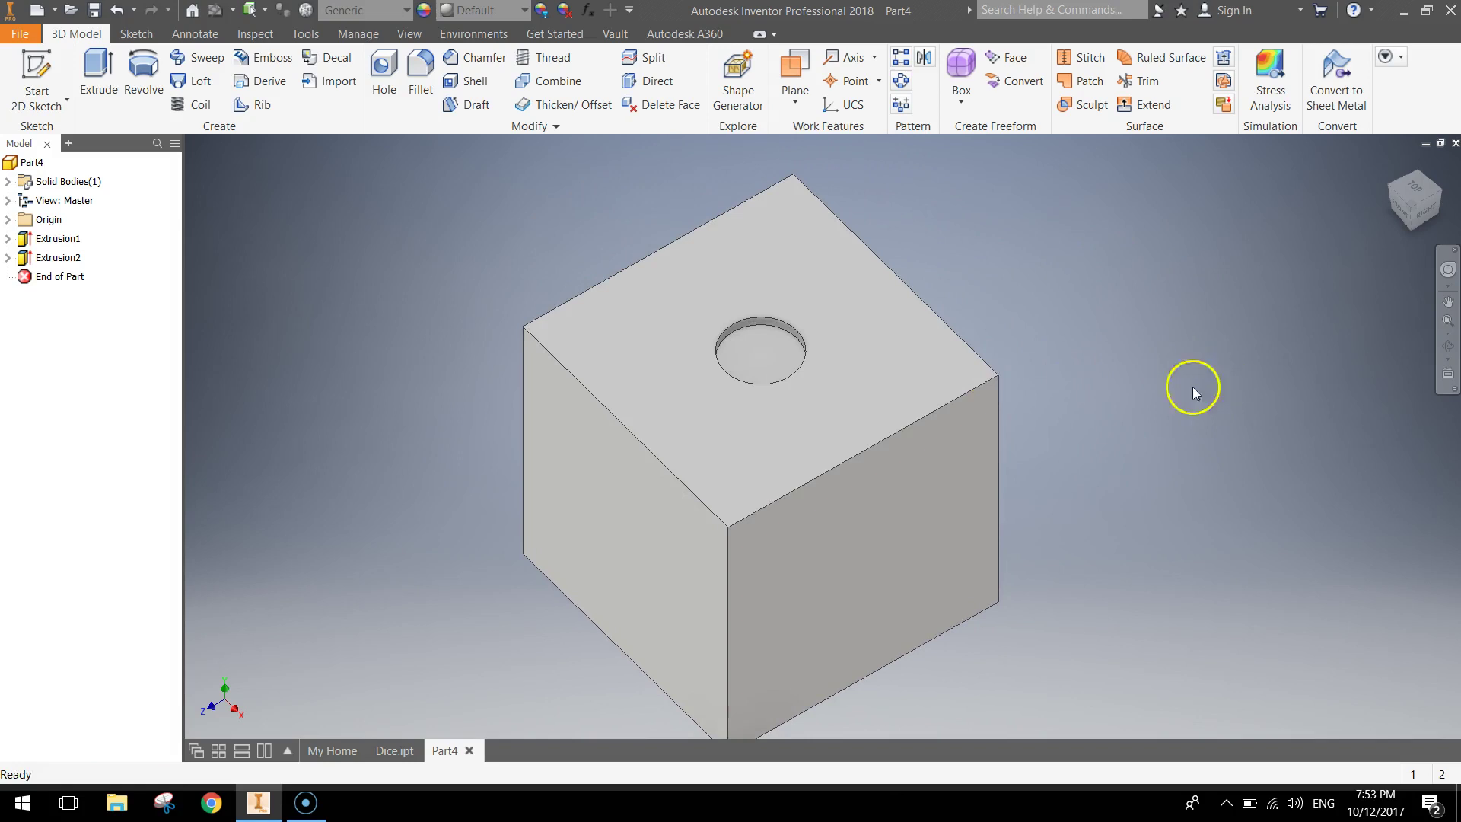
{"action": "key", "text": "F4"}
{"action": "left_click_drag", "start_coordinate": [866, 455], "coordinate": [854, 424]}
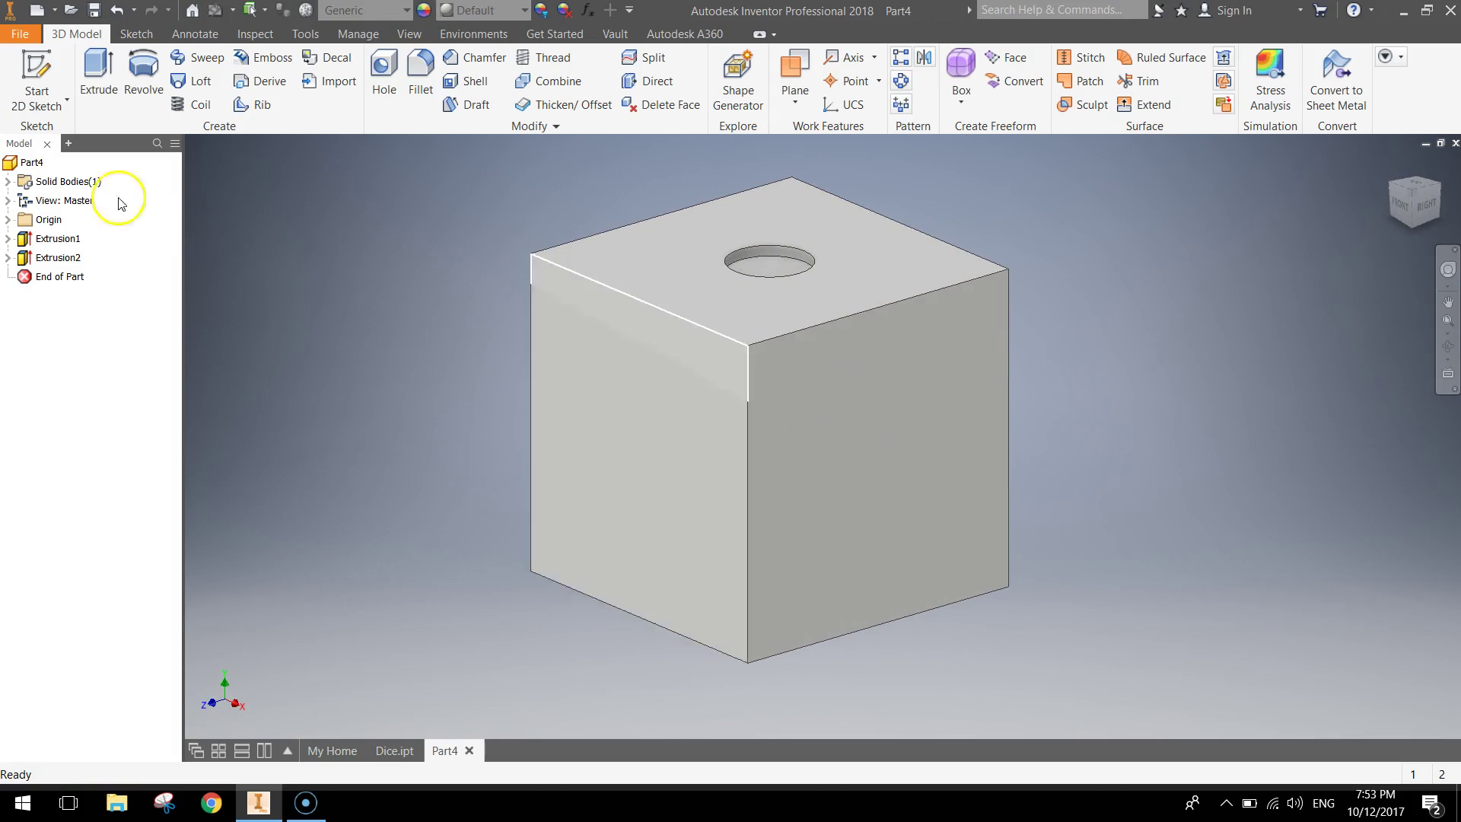
{"action": "left_click", "coordinate": [30, 67]}
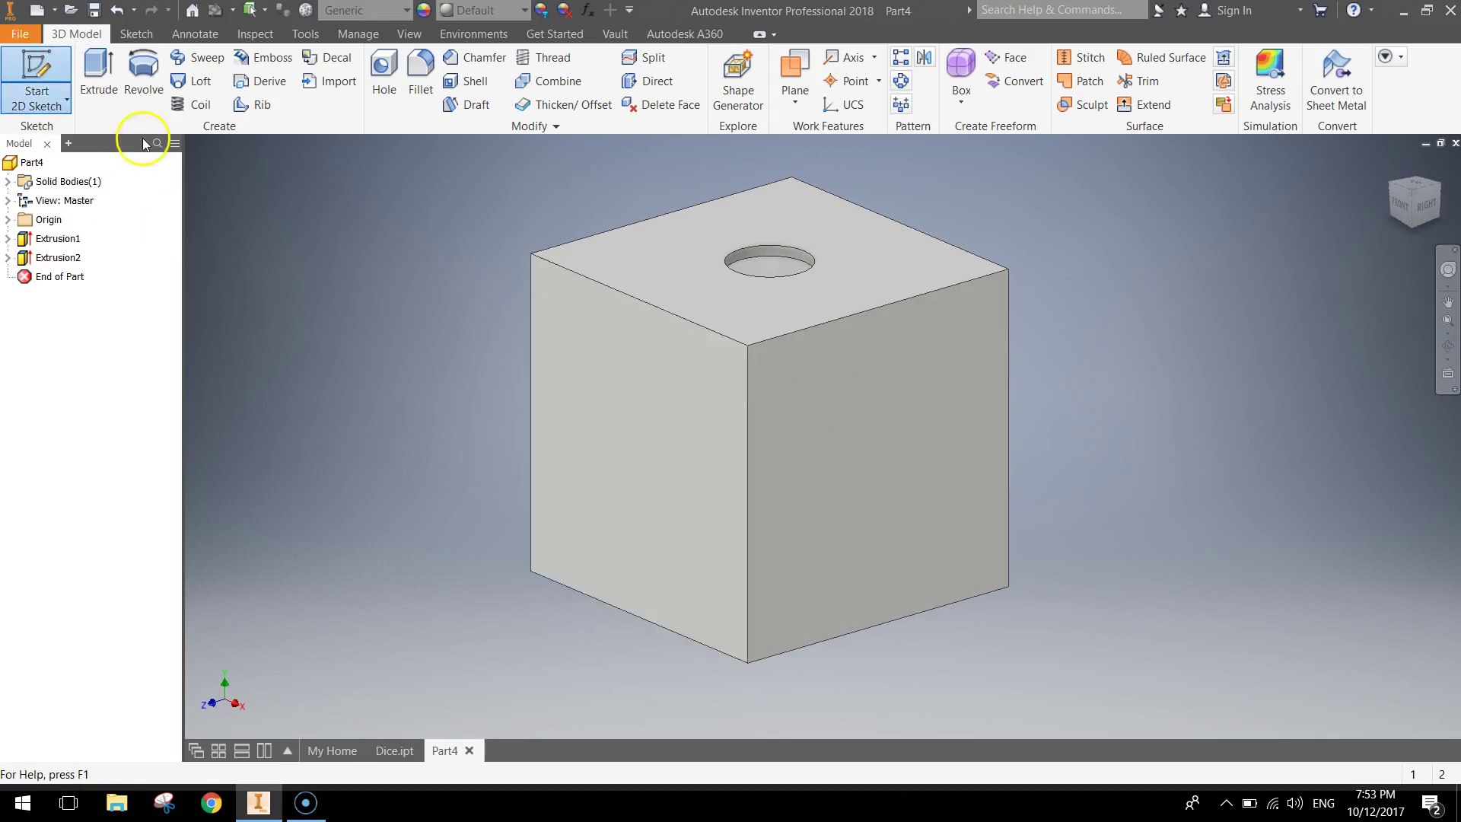
- Start a new sketch on the cube's front face and centre that face in the view
{"action": "left_click", "coordinate": [639, 412]}
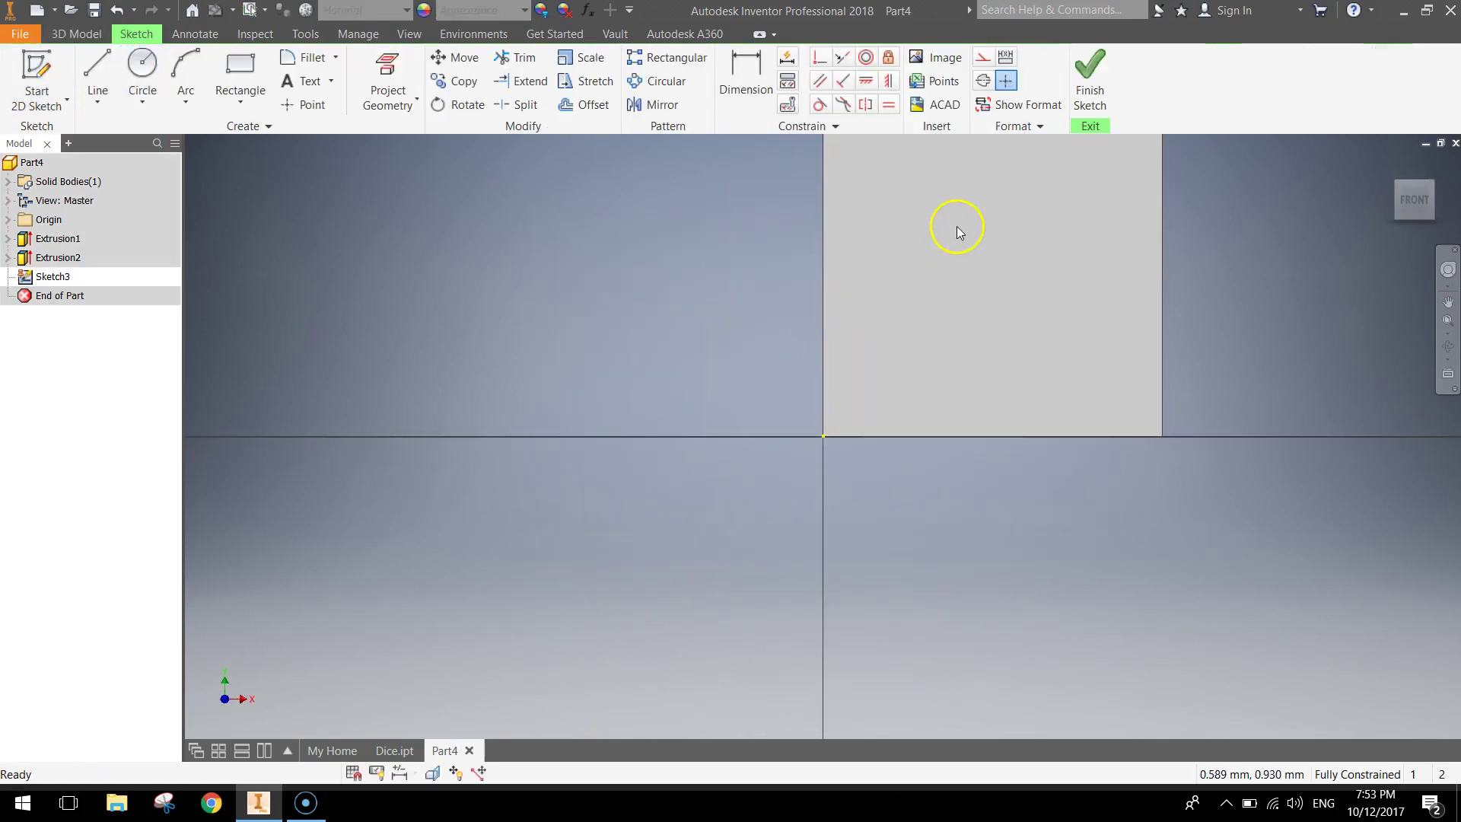
{"action": "middle_click_drag", "start_coordinate": [951, 212], "coordinate": [703, 352]}
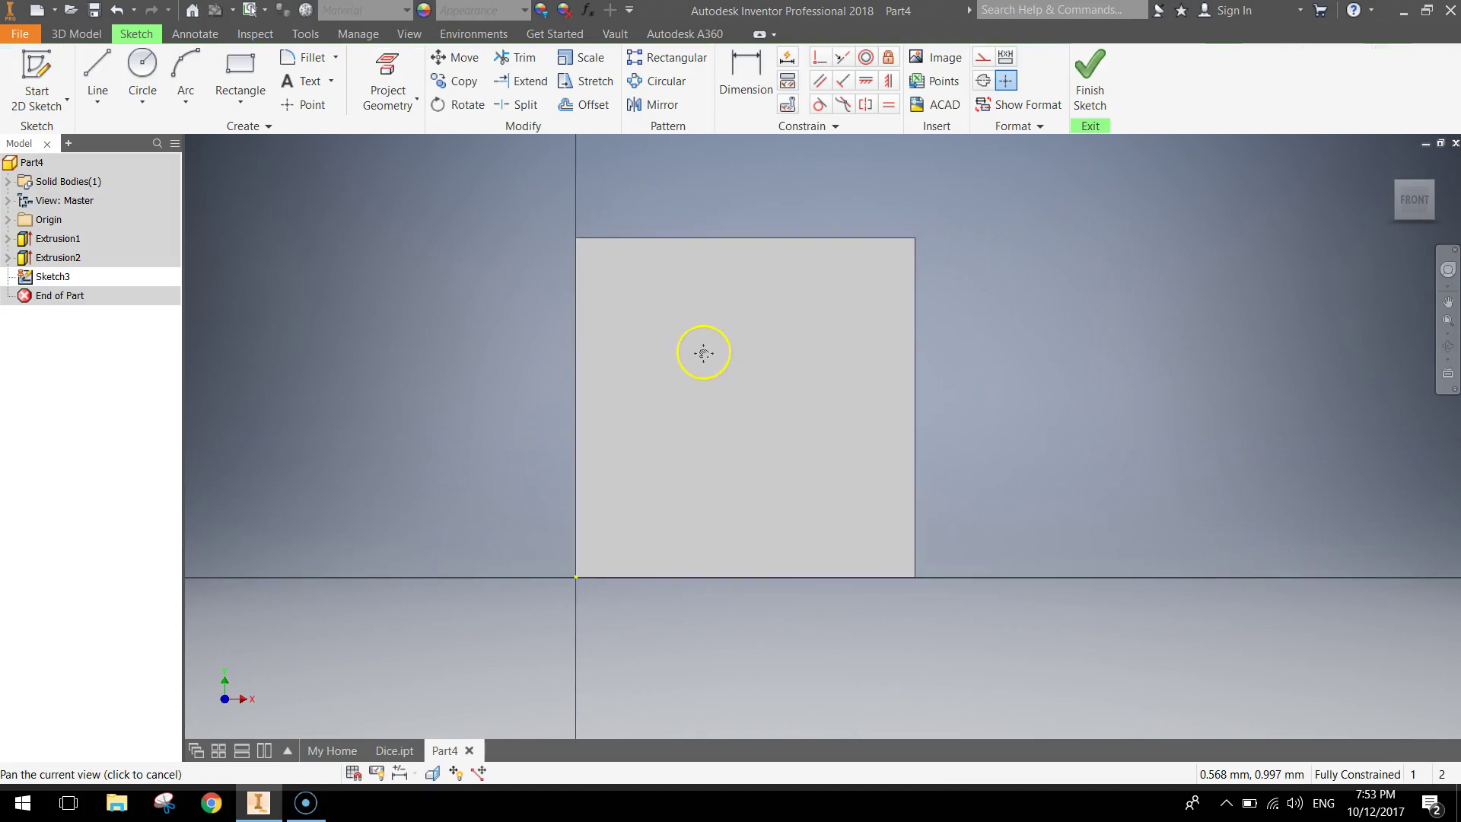
{"action": "left_click", "coordinate": [784, 334]}
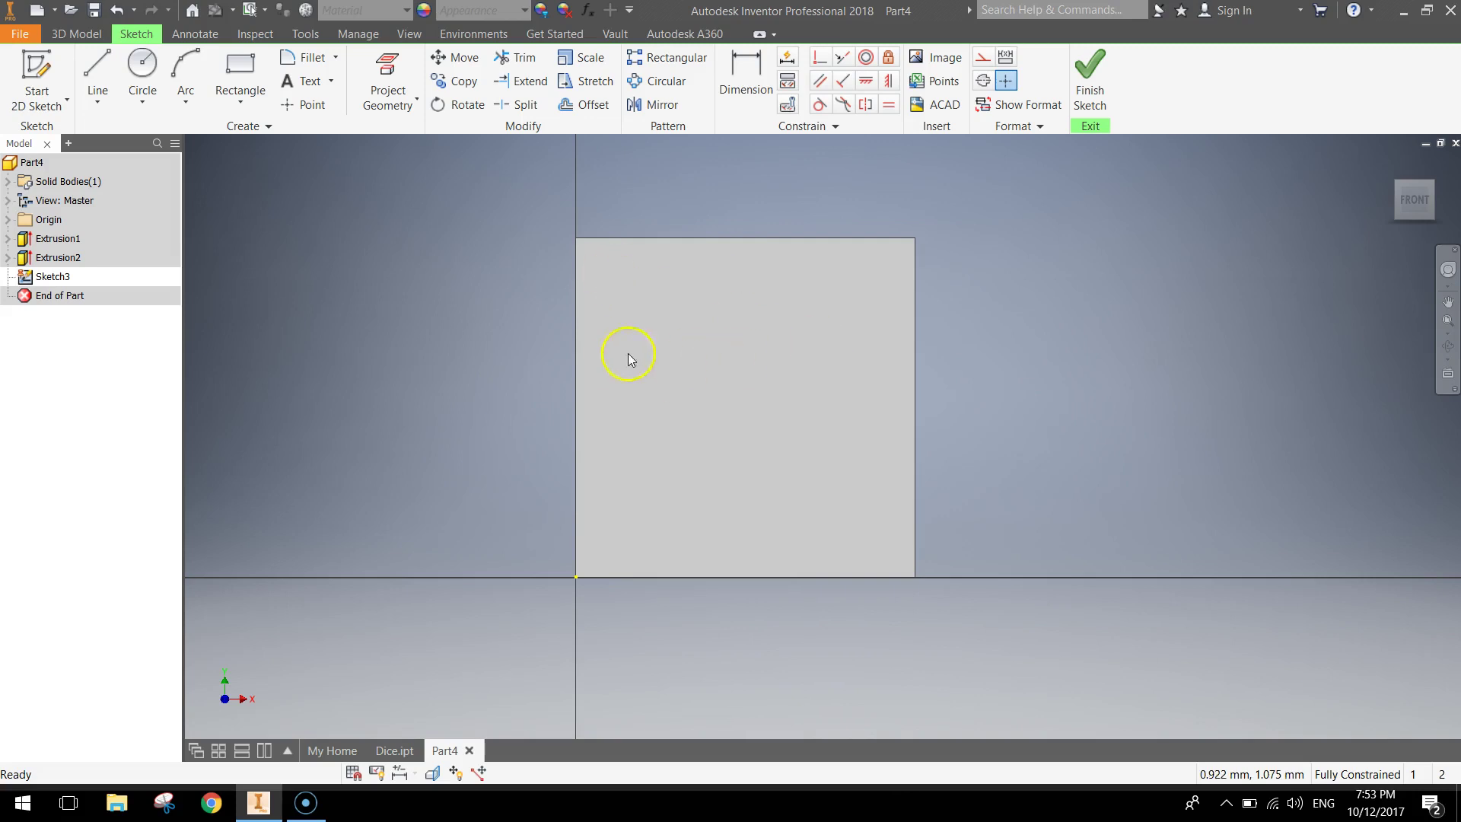
- Draw two 0.4 mm circles near the face's upper-left and lower-right corners
{"action": "left_click", "coordinate": [139, 66]}
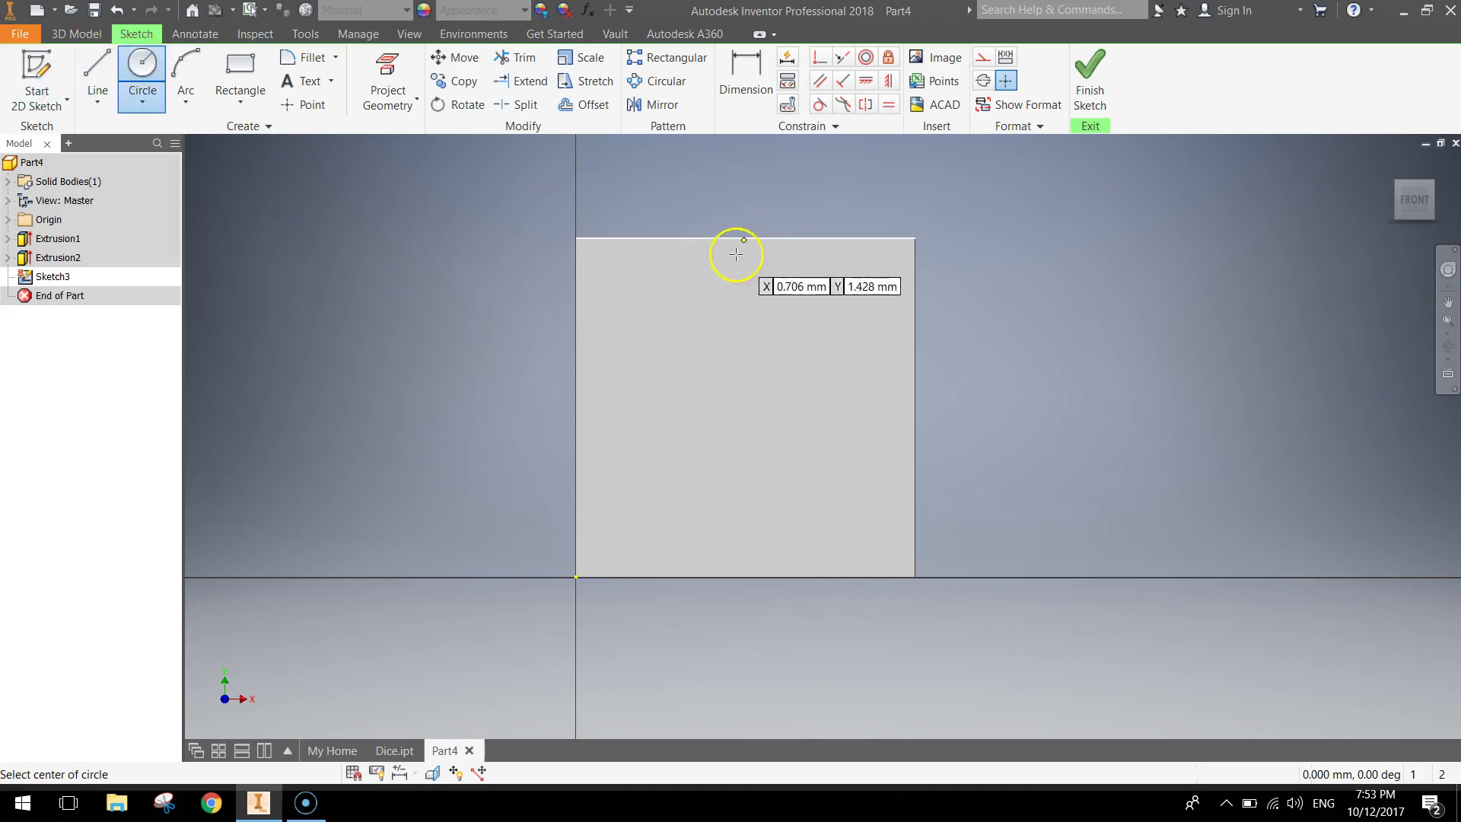
{"action": "left_click", "coordinate": [641, 293]}
{"action": "type", "text": "0"}
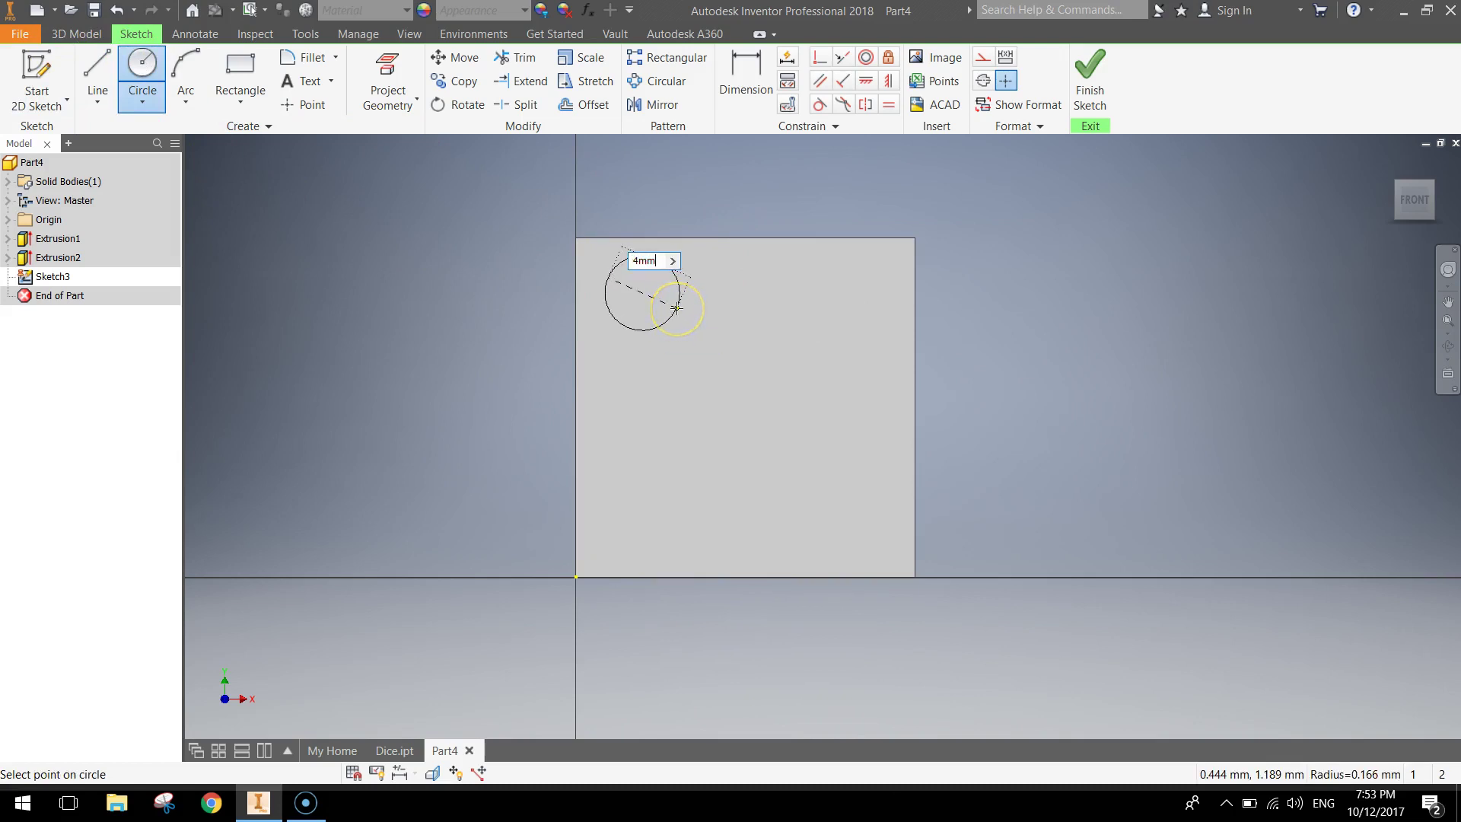
{"action": "type", "text": ".4mm"}
{"action": "key", "text": "Return"}
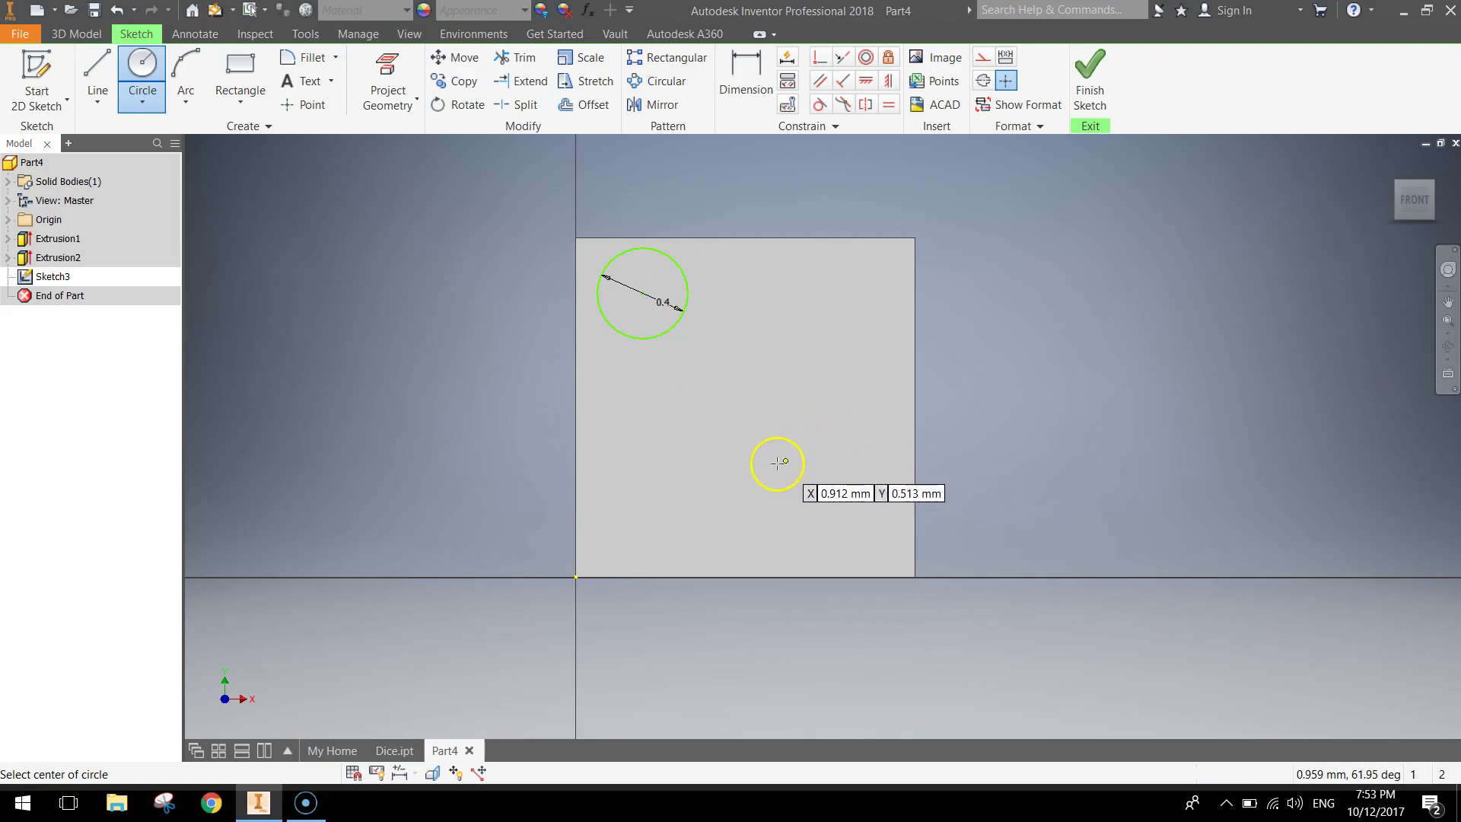
{"action": "left_click", "coordinate": [820, 495]}
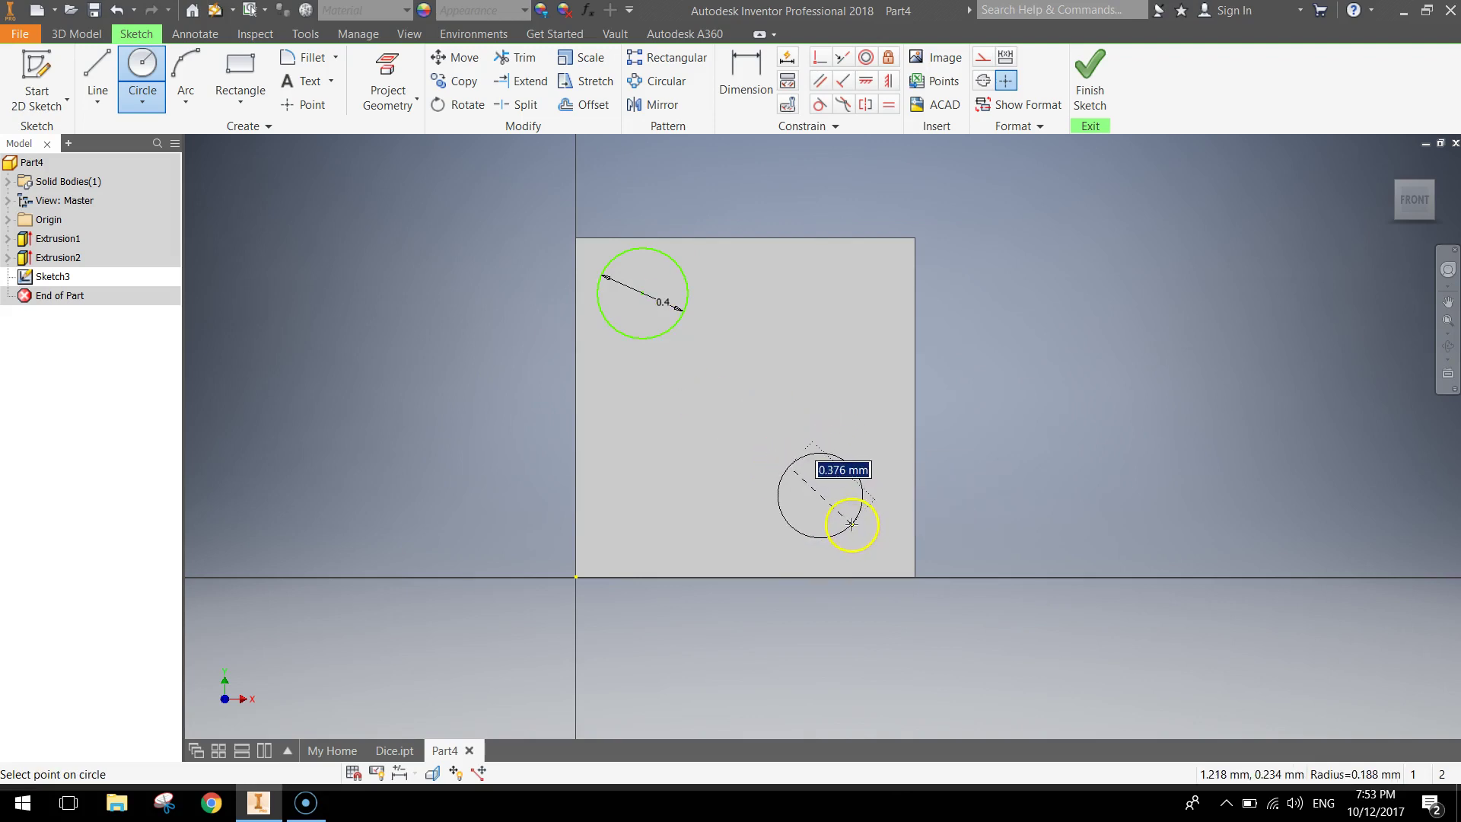
{"action": "type", "text": "0.4"}
{"action": "key", "text": "Return"}
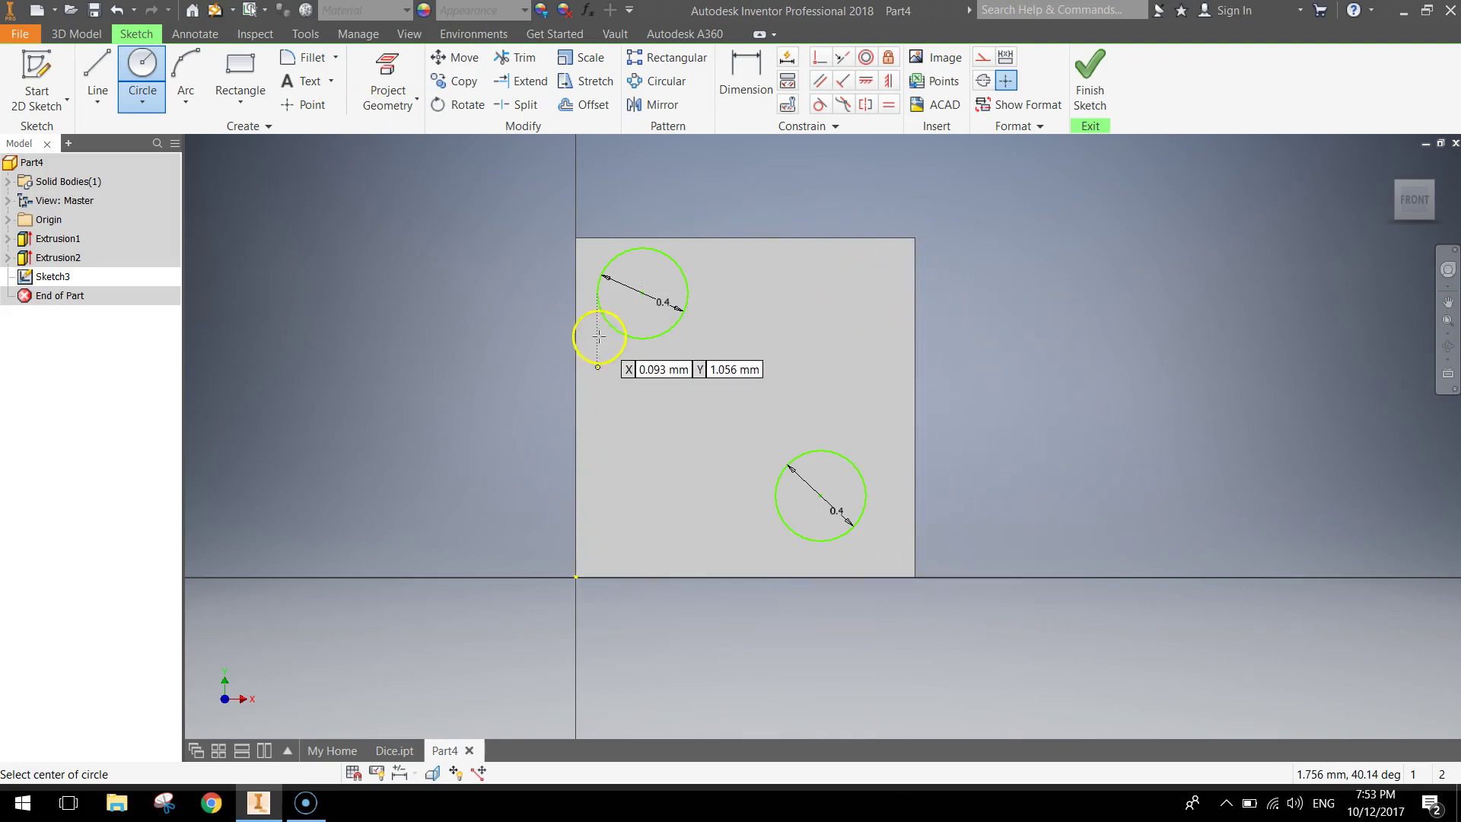
- Dimension the upper circle 0.25 from the left and top edges with a 0.4 diameter
{"action": "left_click", "coordinate": [740, 69]}
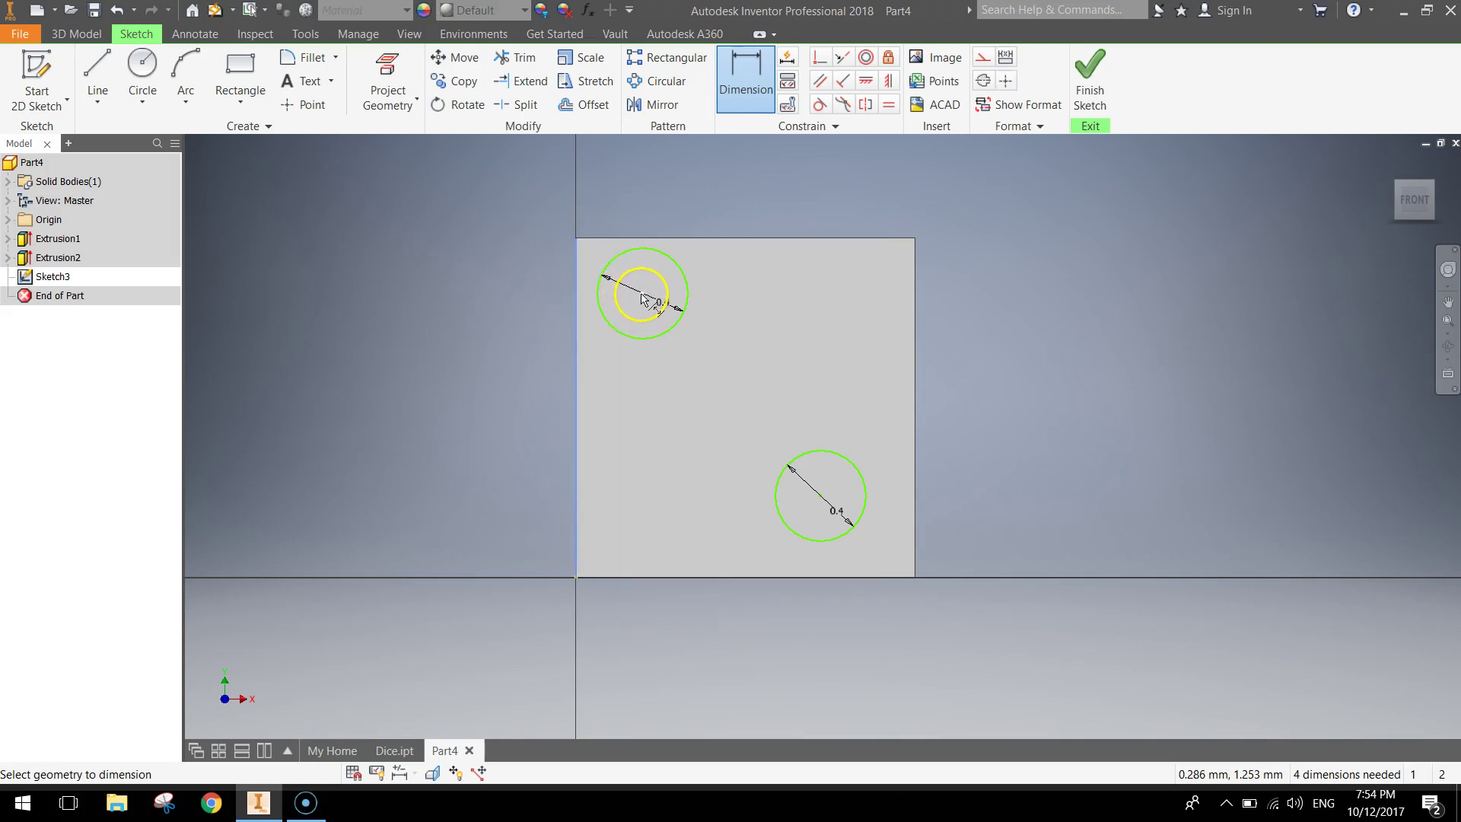
{"action": "left_click", "coordinate": [641, 295]}
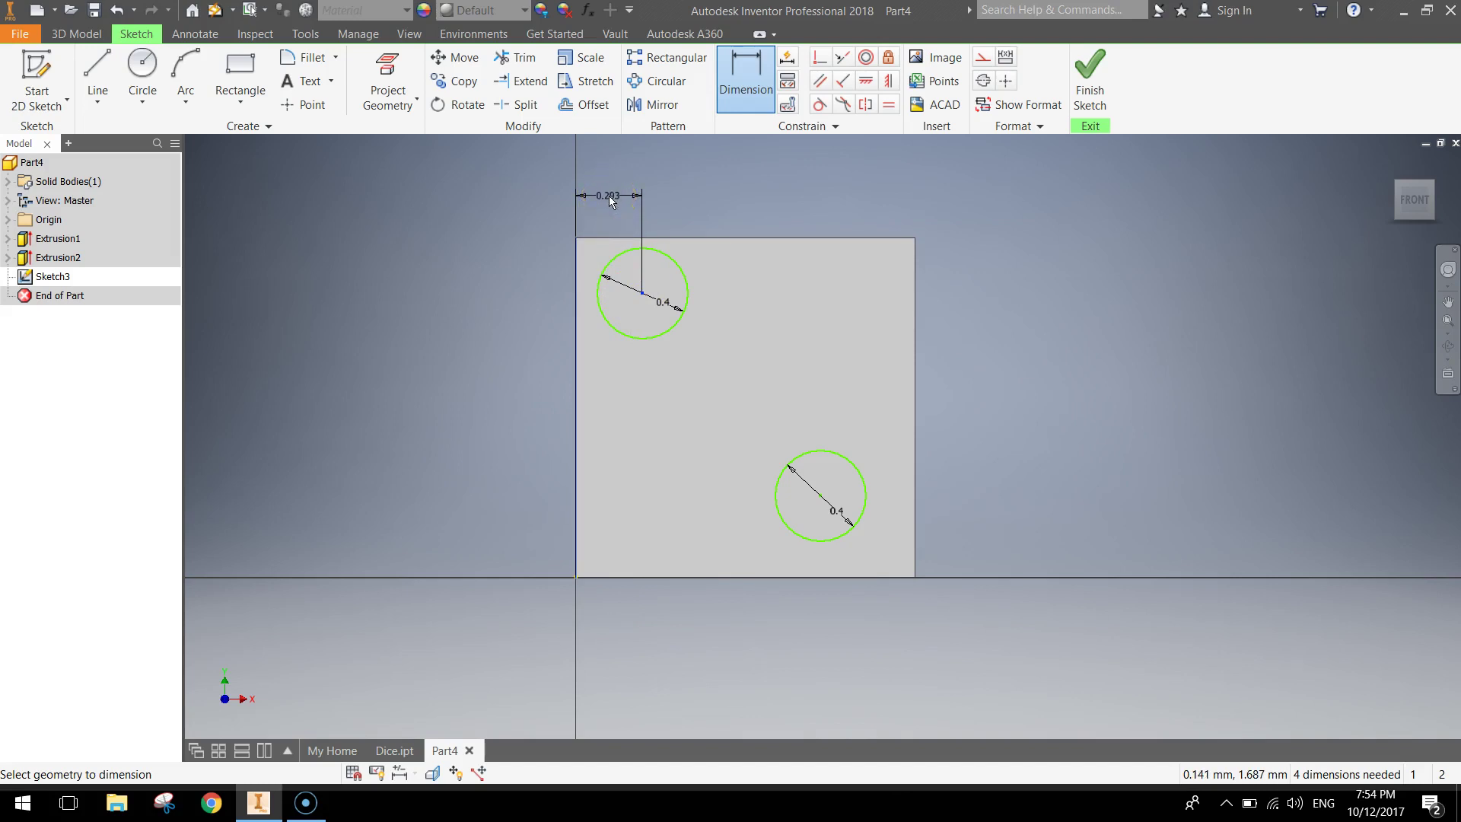
{"action": "left_click", "coordinate": [609, 200]}
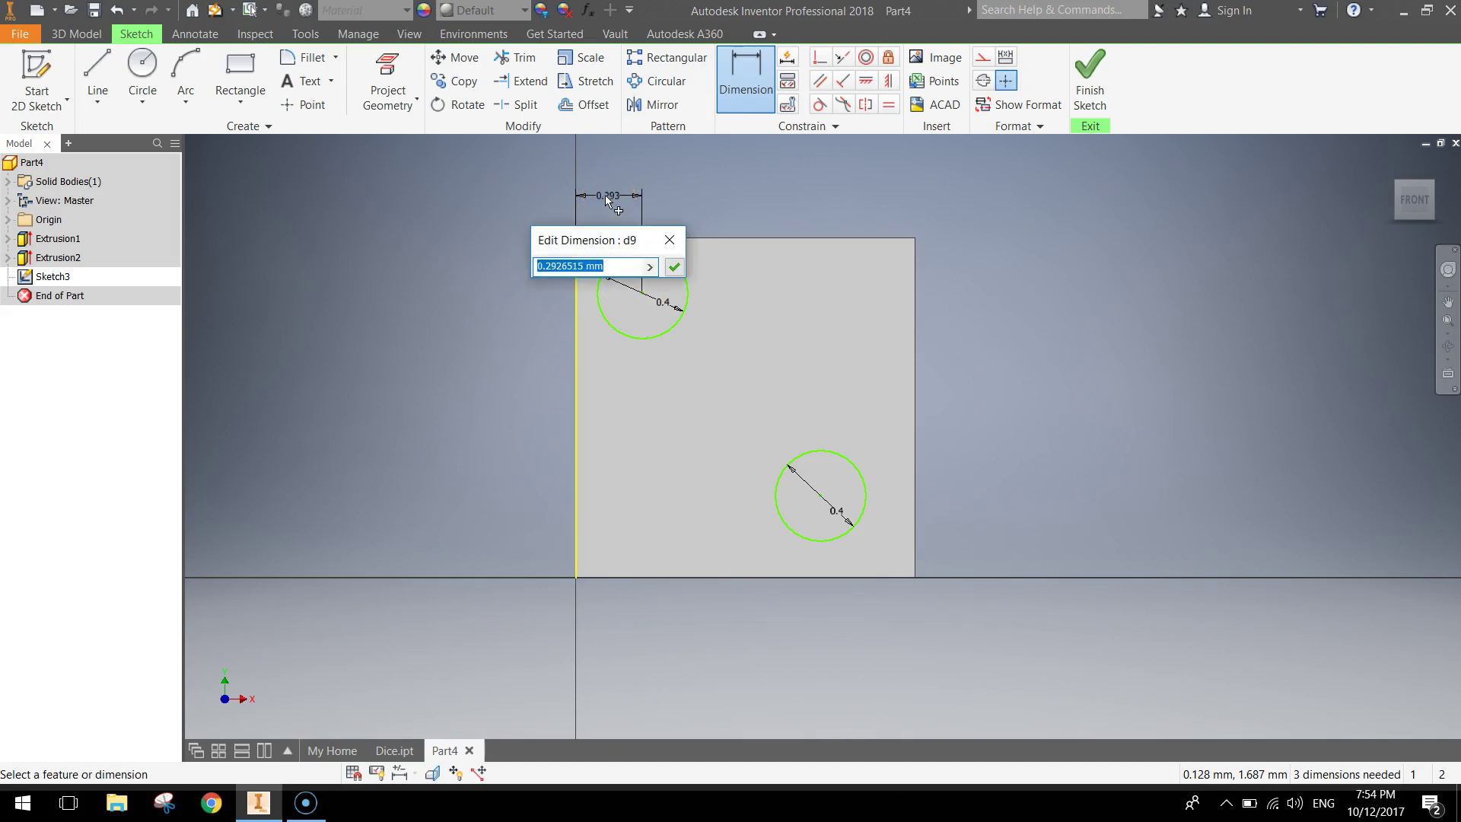
{"action": "left_click_drag", "start_coordinate": [605, 244], "coordinate": [444, 217]}
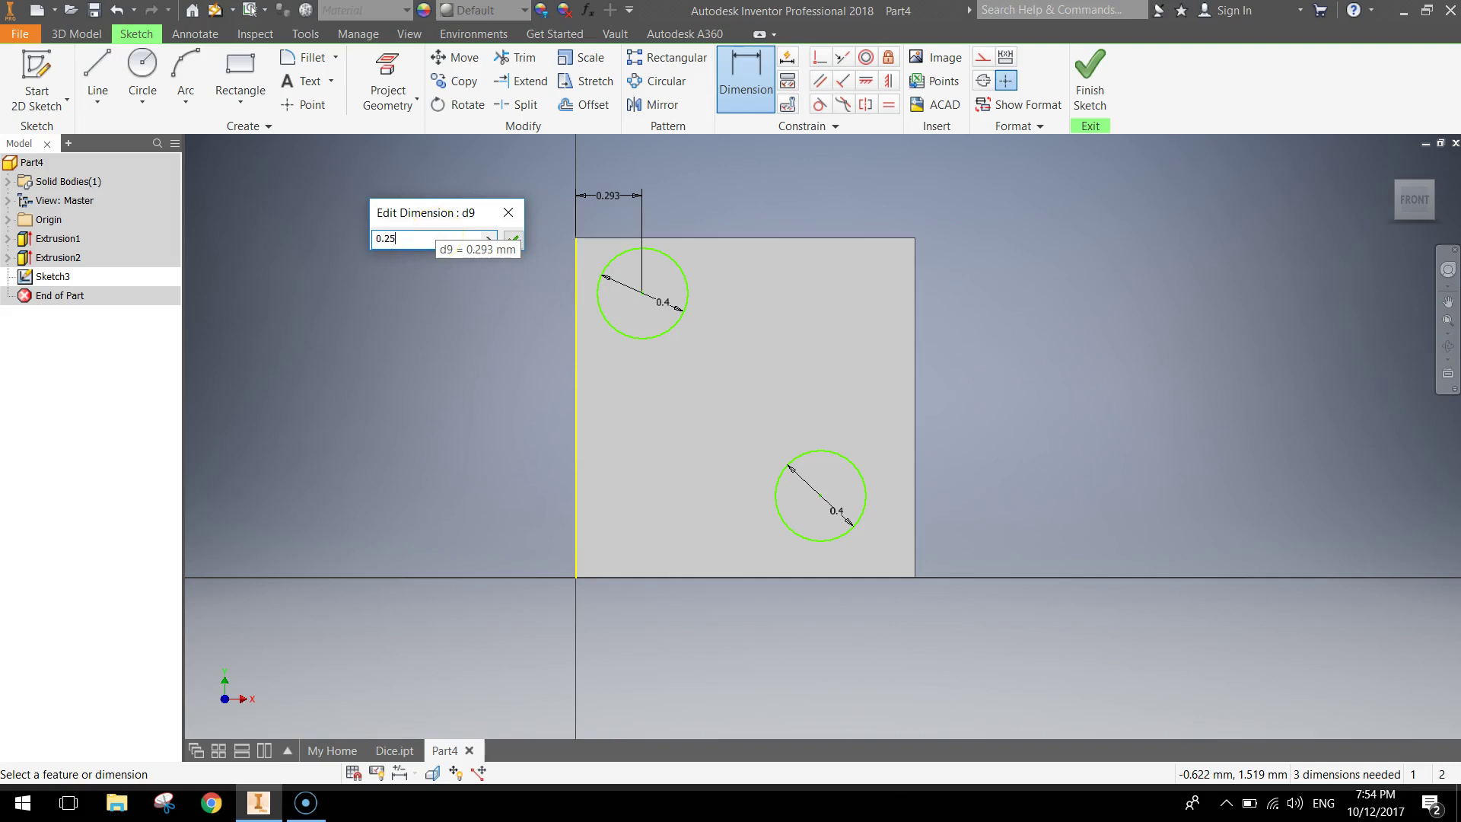
{"action": "key", "text": "Return"}
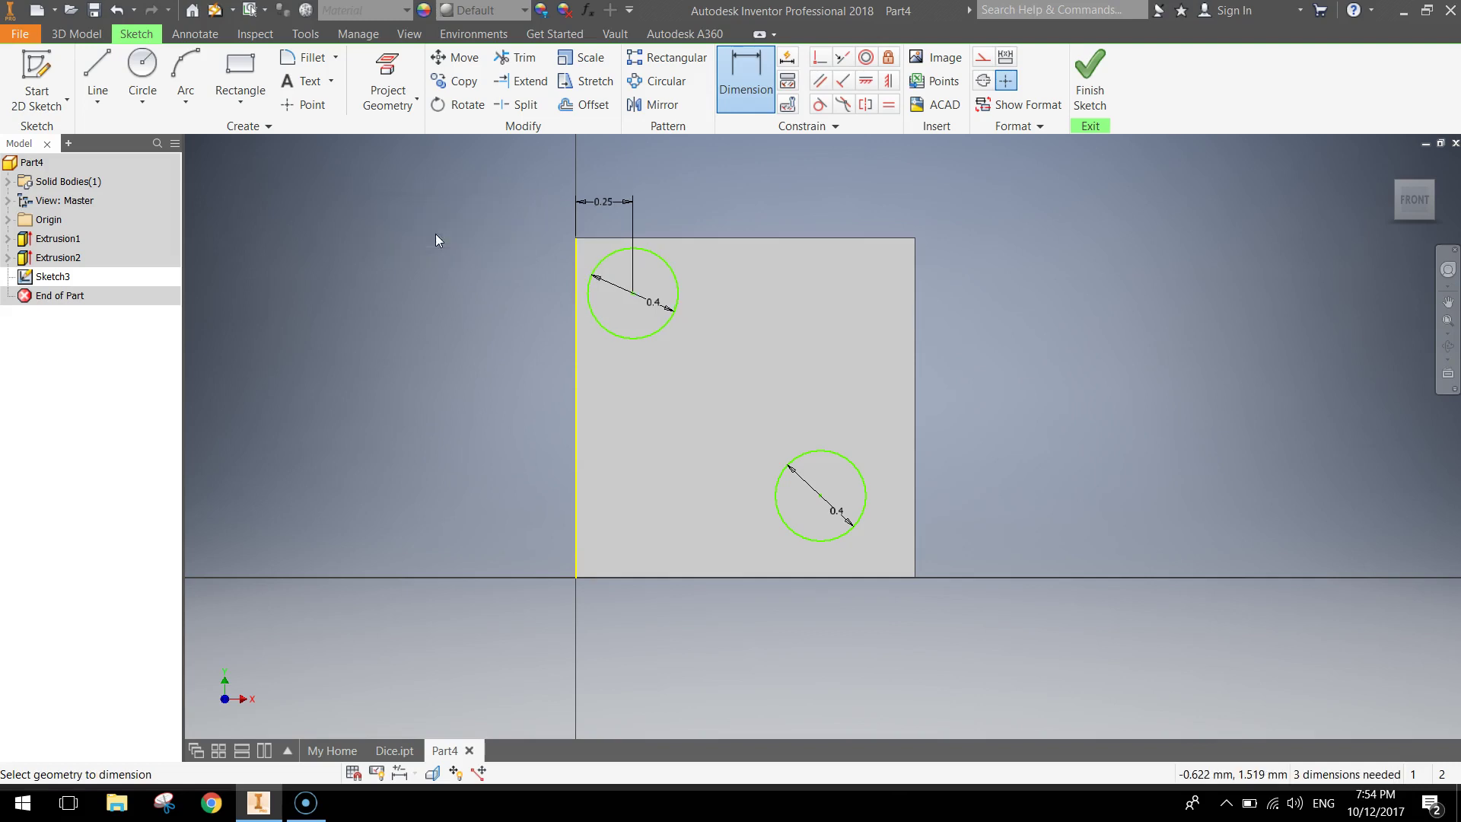
{"action": "left_click", "coordinate": [719, 238]}
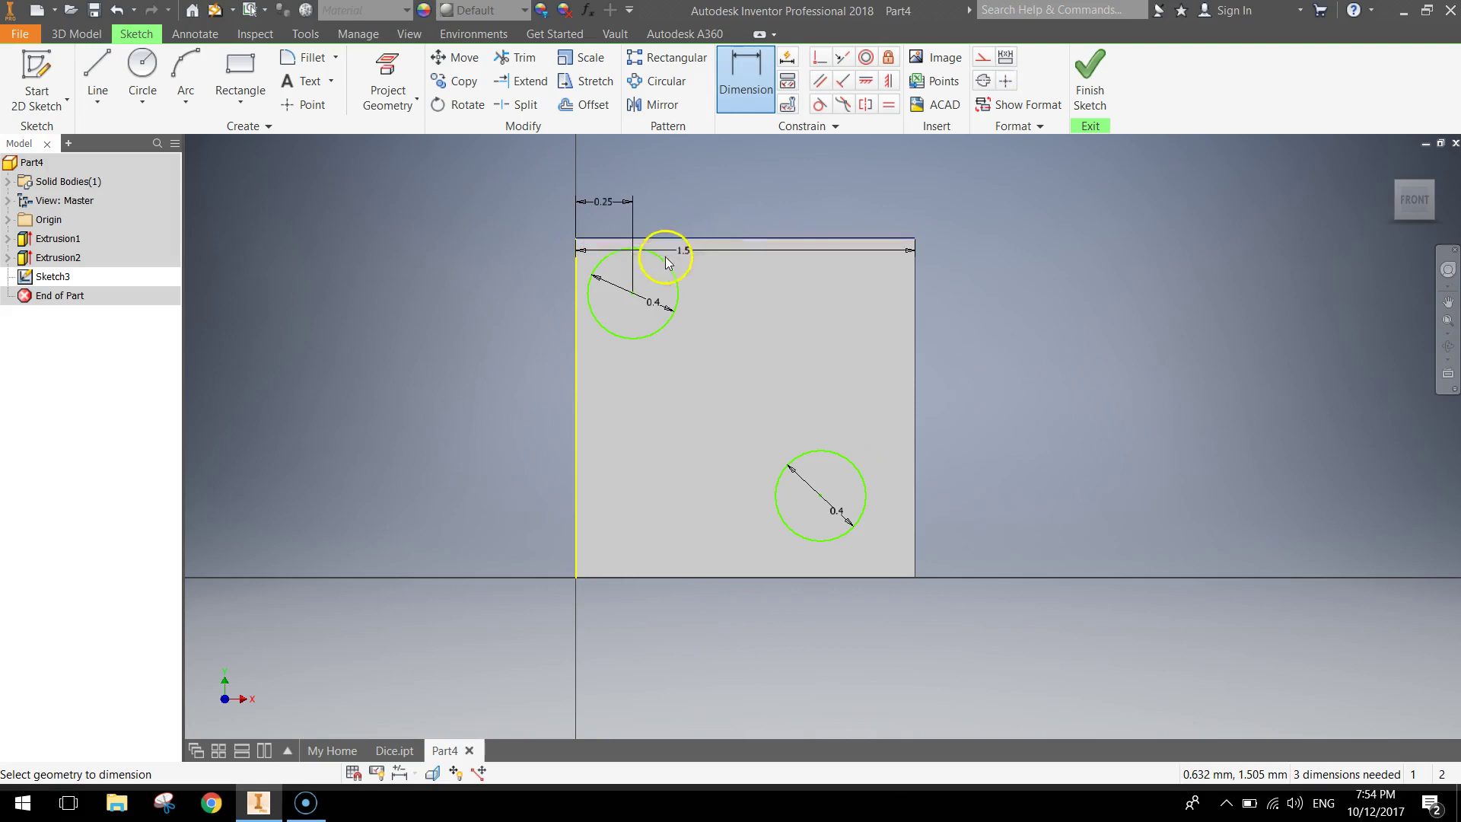
{"action": "left_click", "coordinate": [632, 293]}
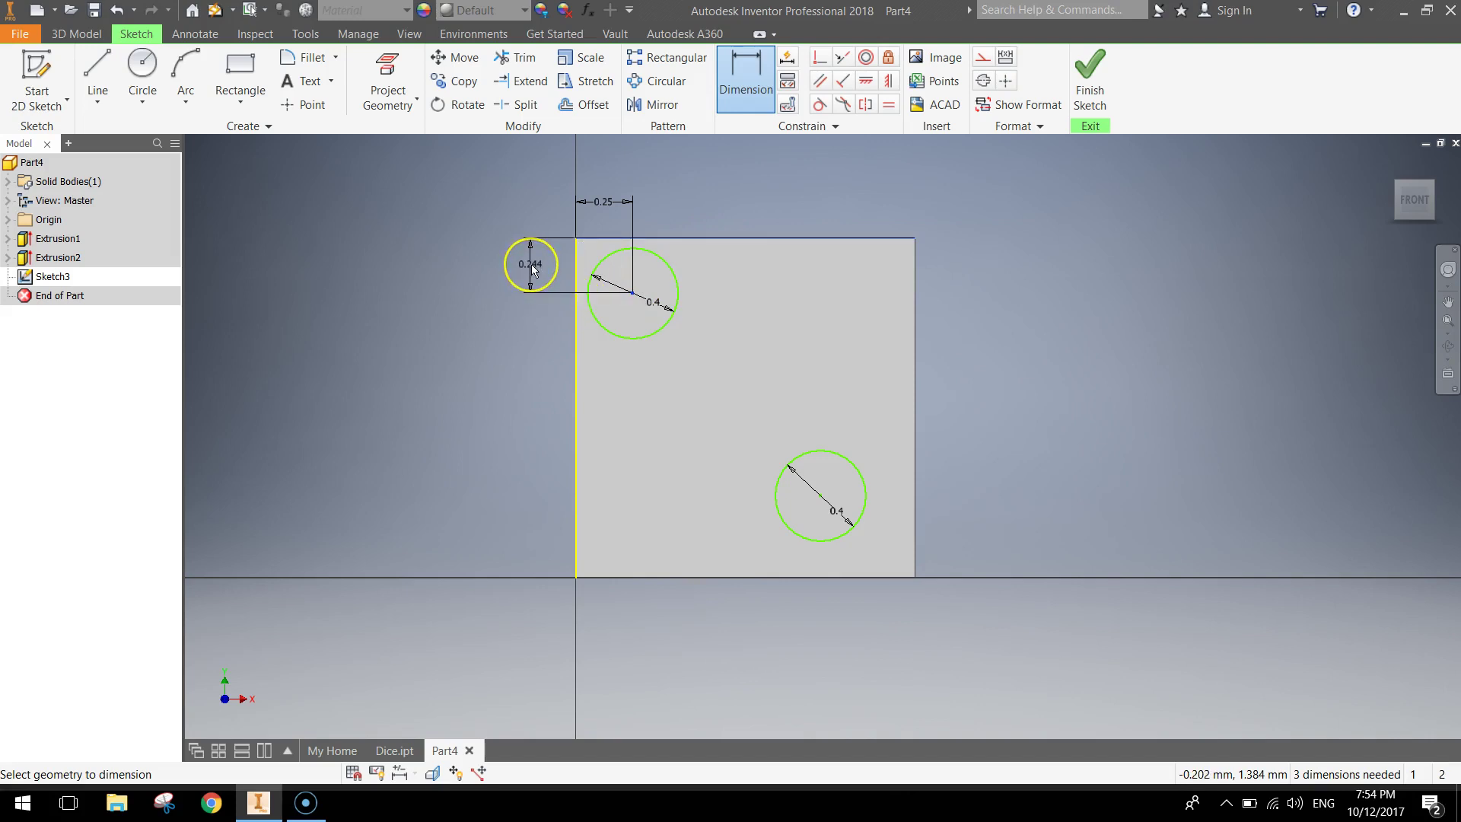
{"action": "left_click", "coordinate": [525, 275]}
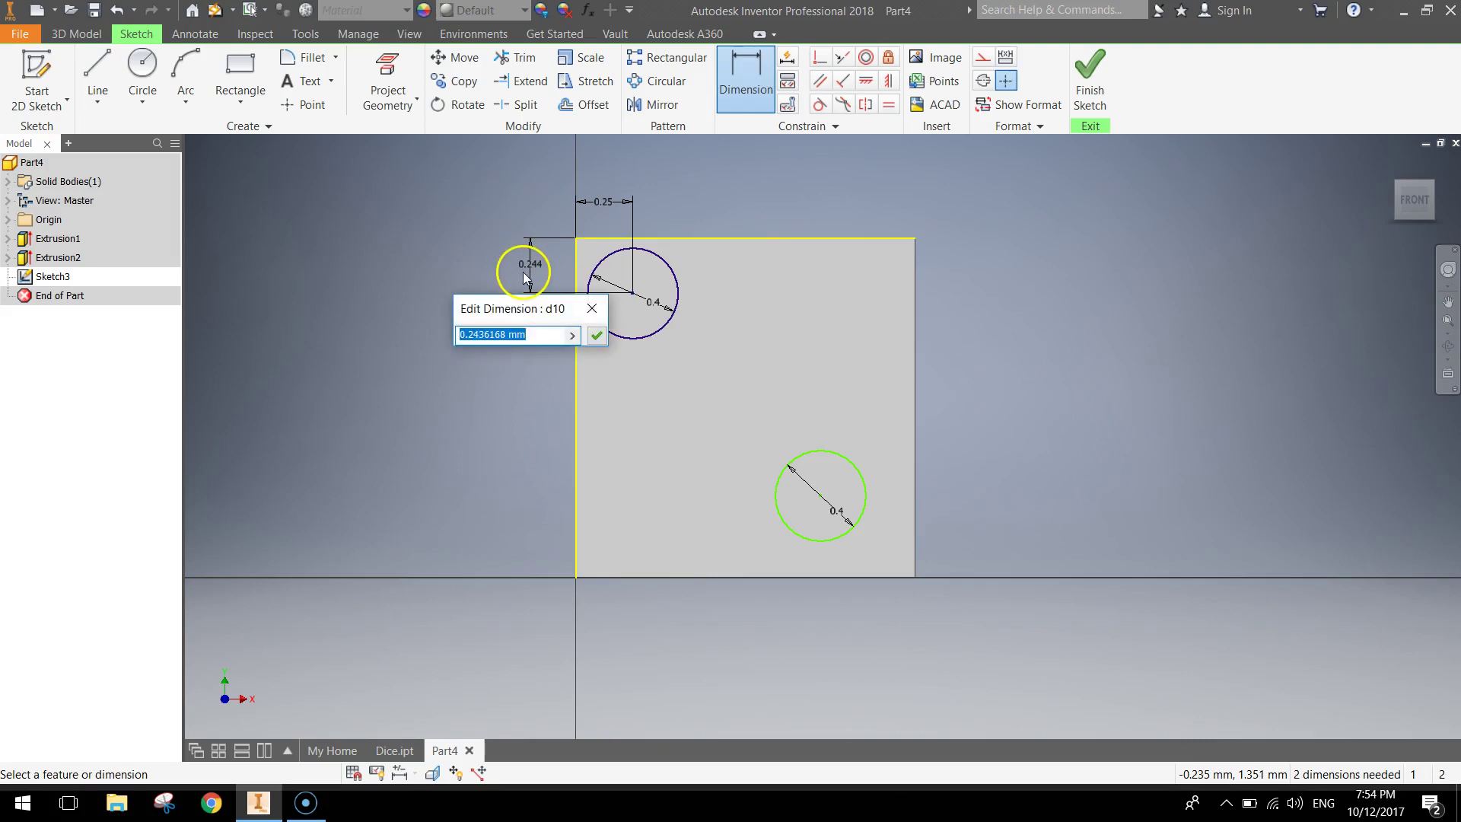
{"action": "type", "text": "0.25mm"}
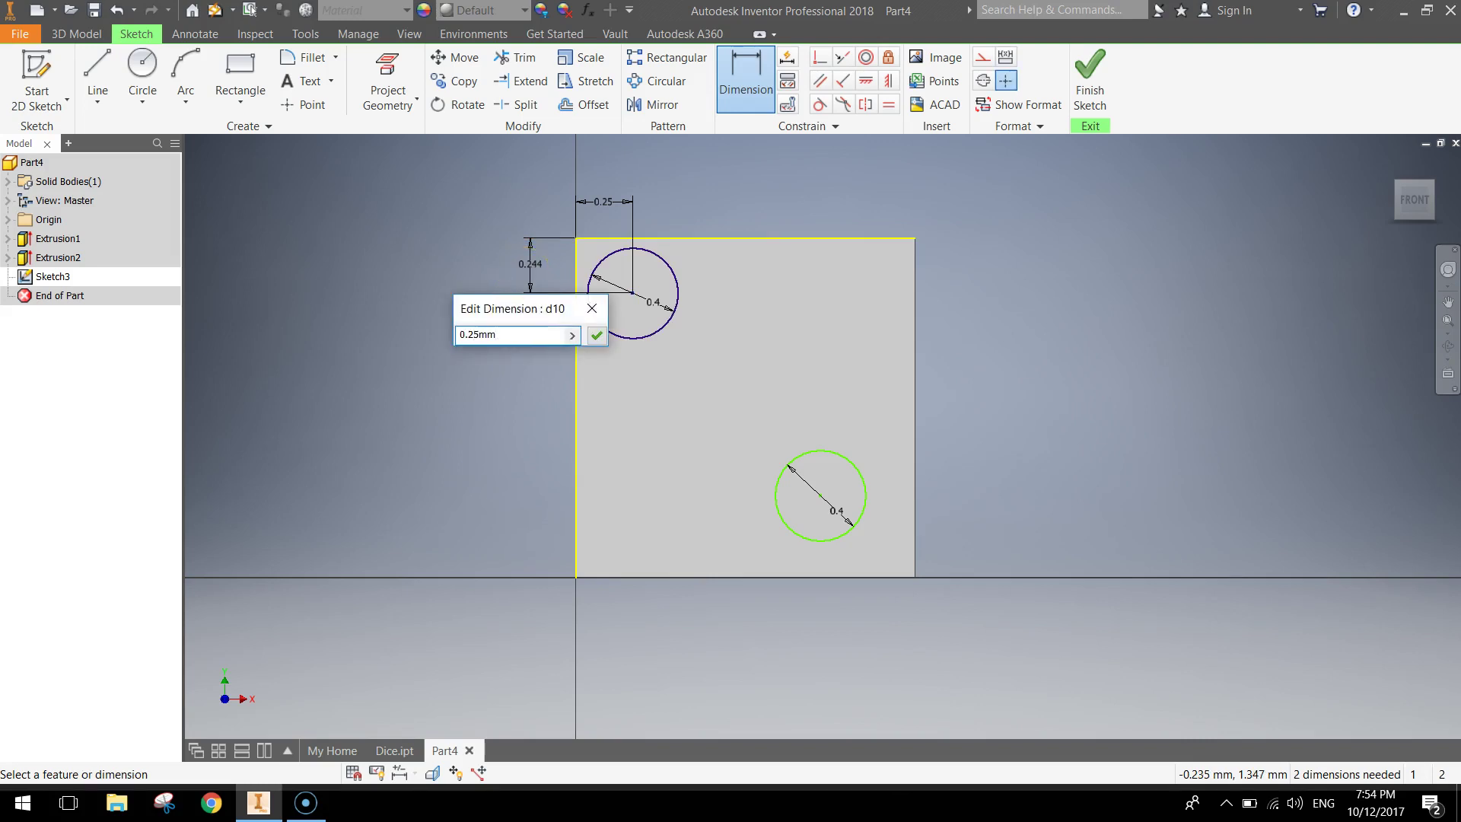
{"action": "key", "text": "Return"}
{"action": "left_click", "coordinate": [629, 296]}
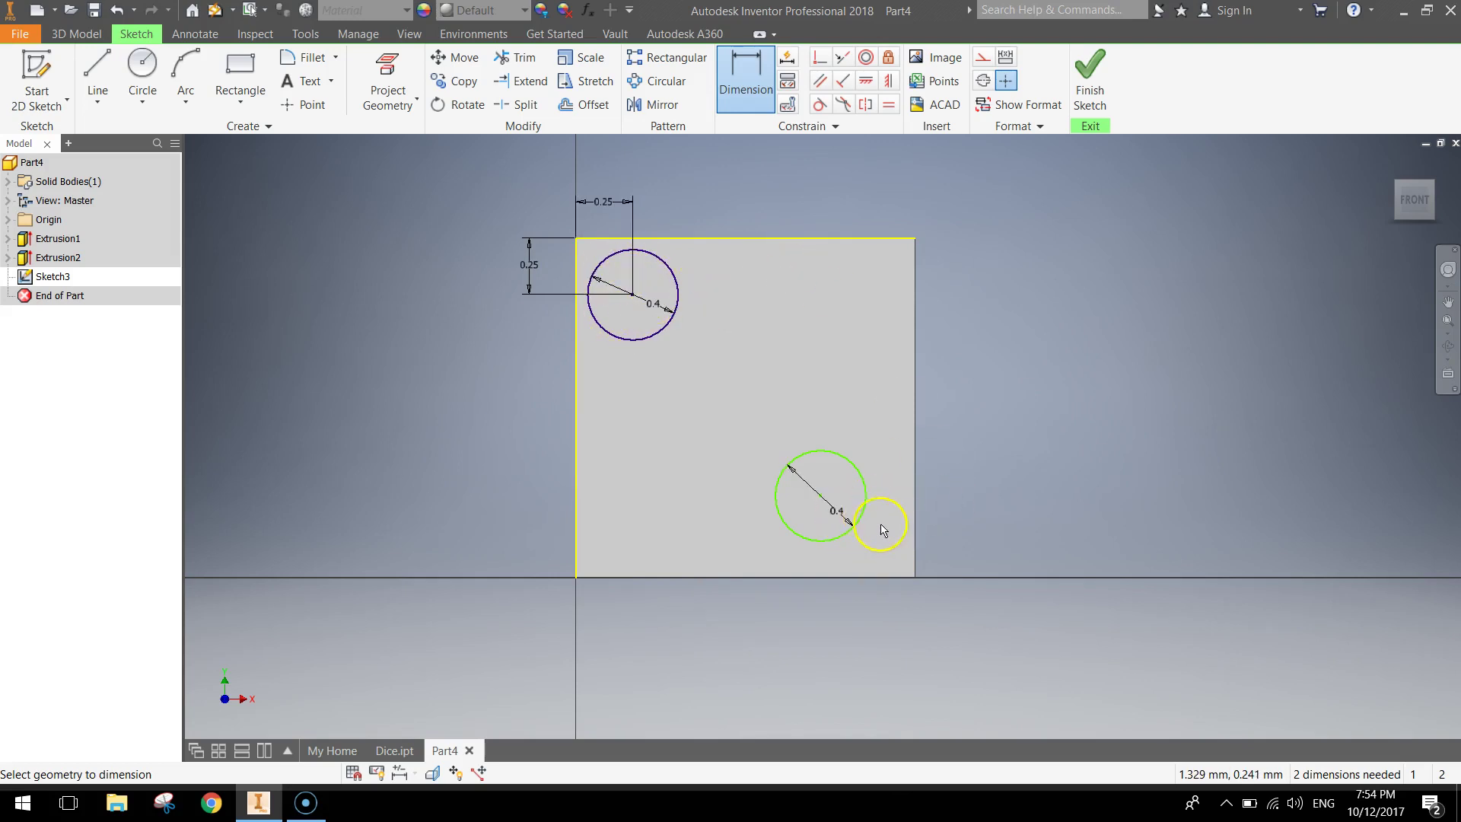
{"action": "left_click", "coordinate": [828, 448]}
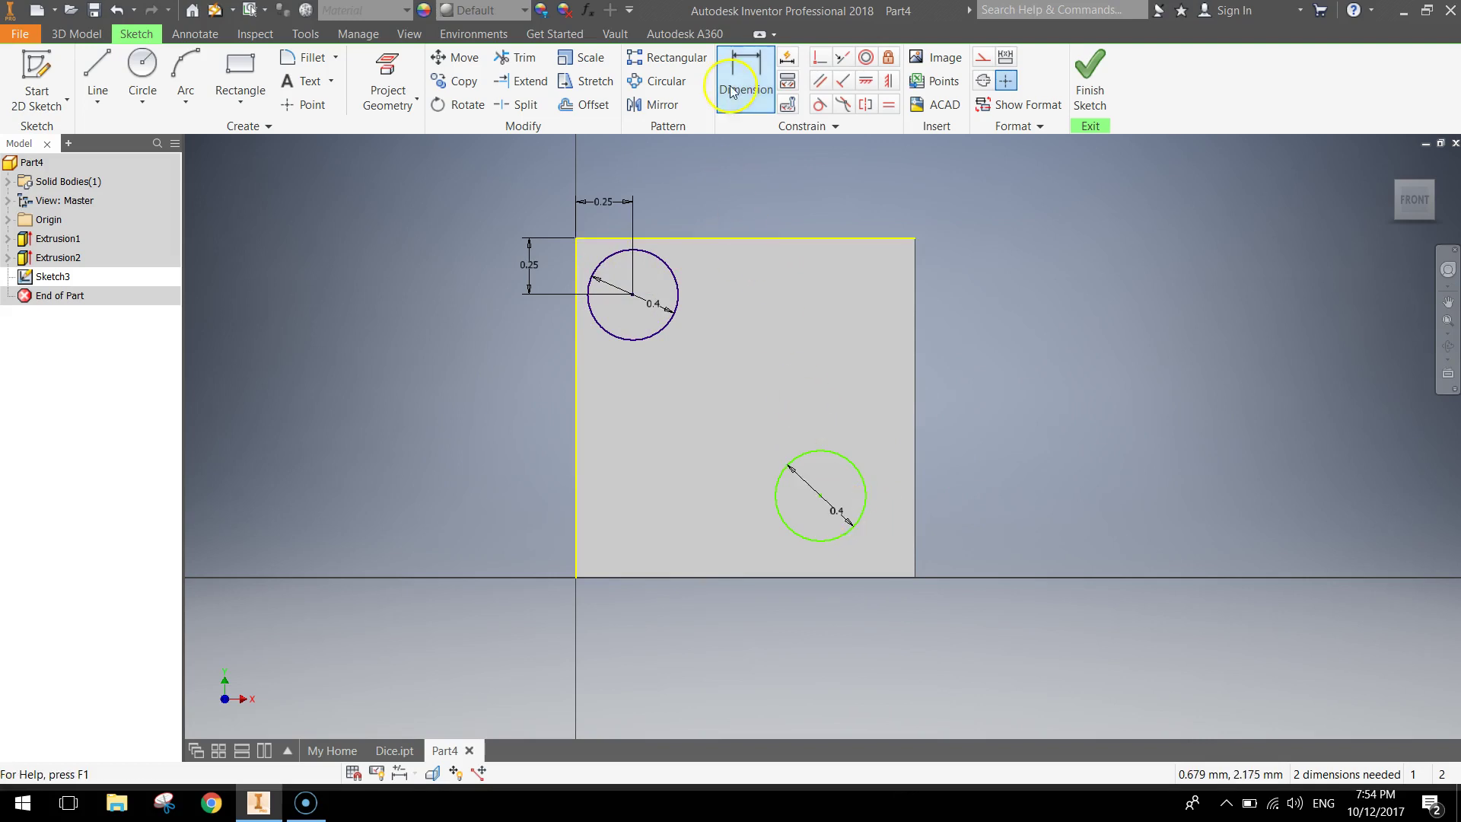
- Dimension the lower circle 0.25 mm from the right and bottom edges
{"action": "left_click", "coordinate": [759, 99]}
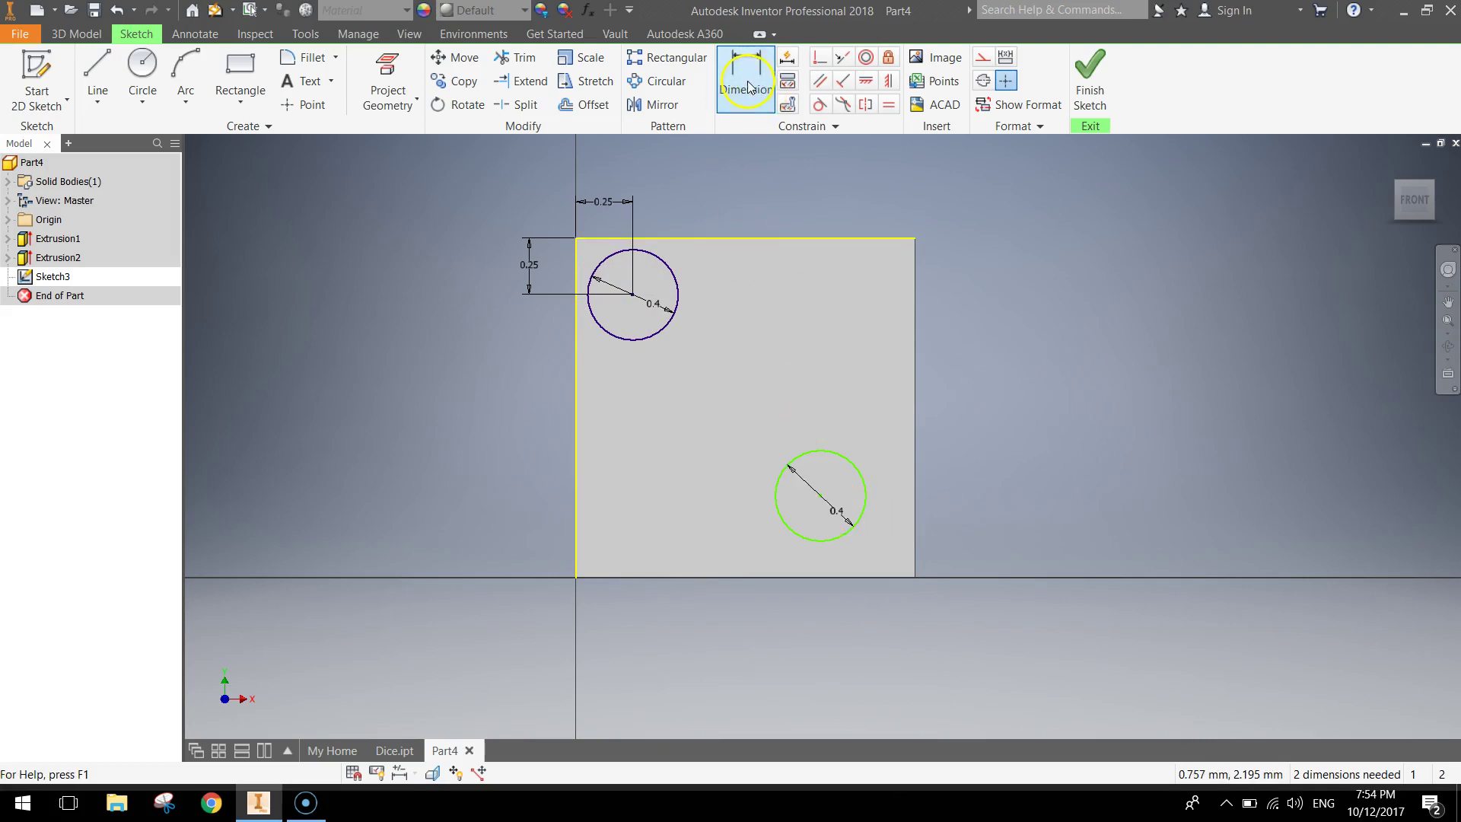
{"action": "left_click", "coordinate": [912, 505]}
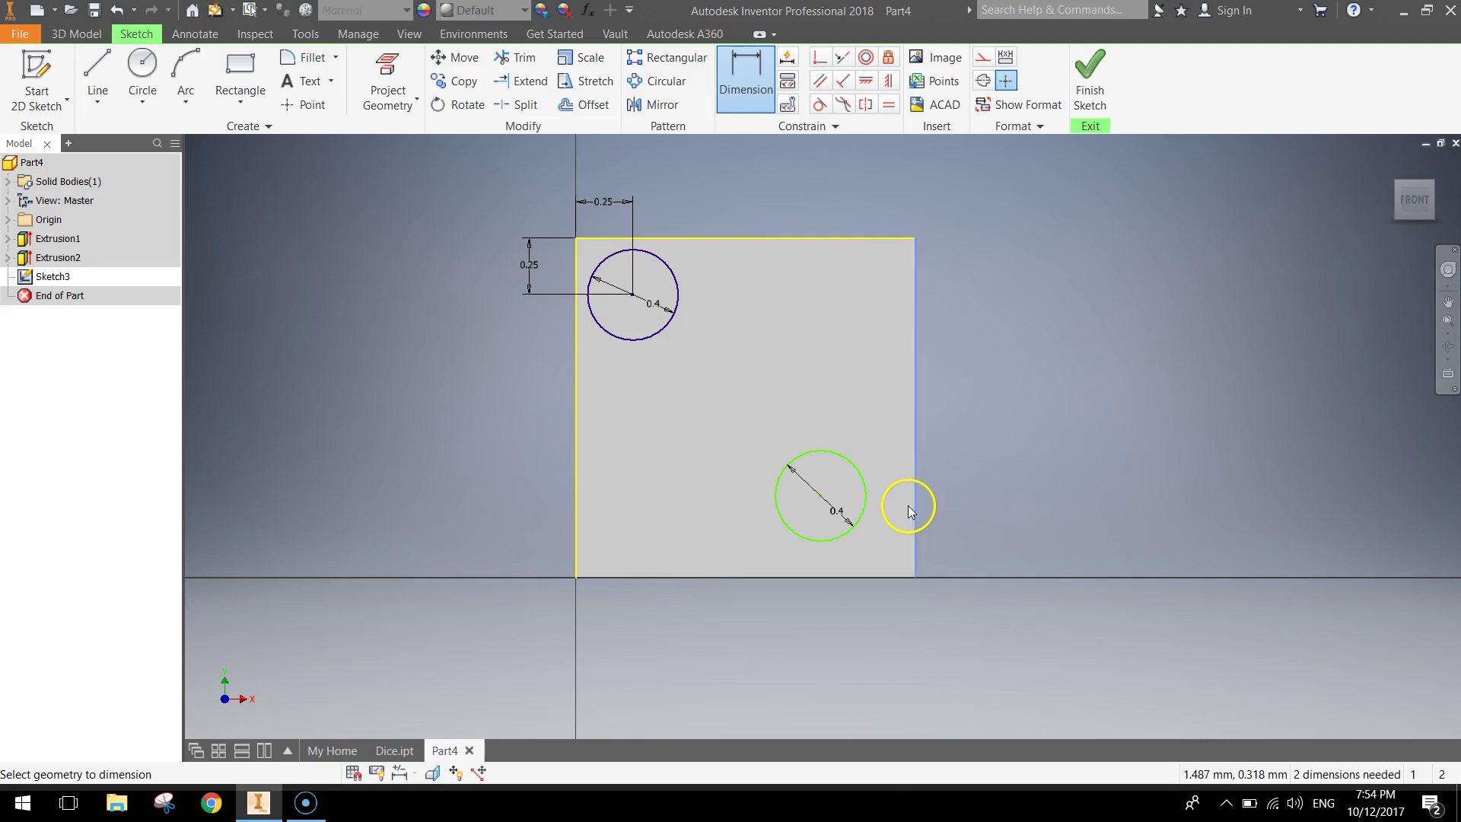
{"action": "left_click", "coordinate": [819, 497]}
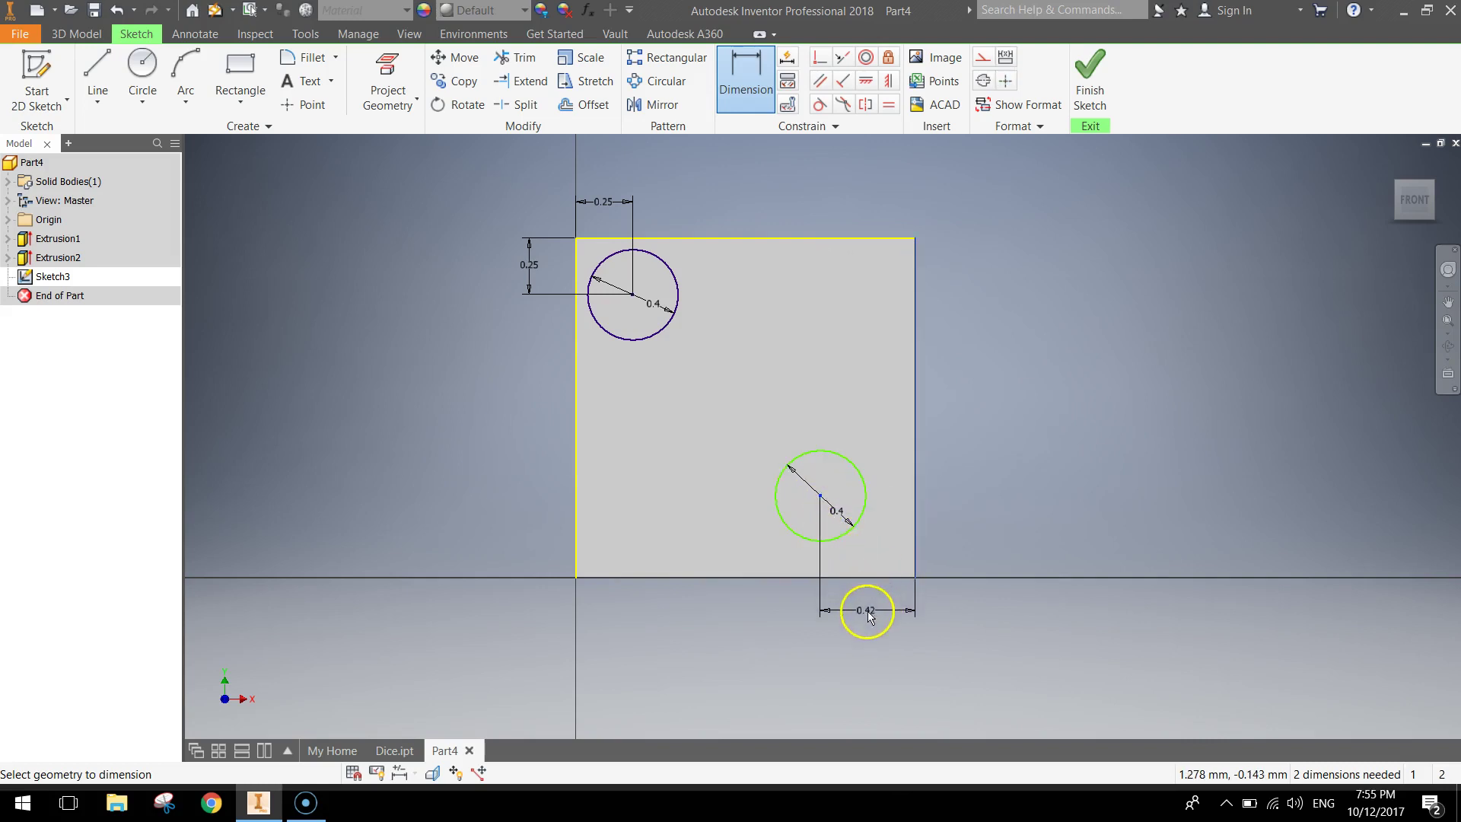
{"action": "left_click", "coordinate": [870, 616]}
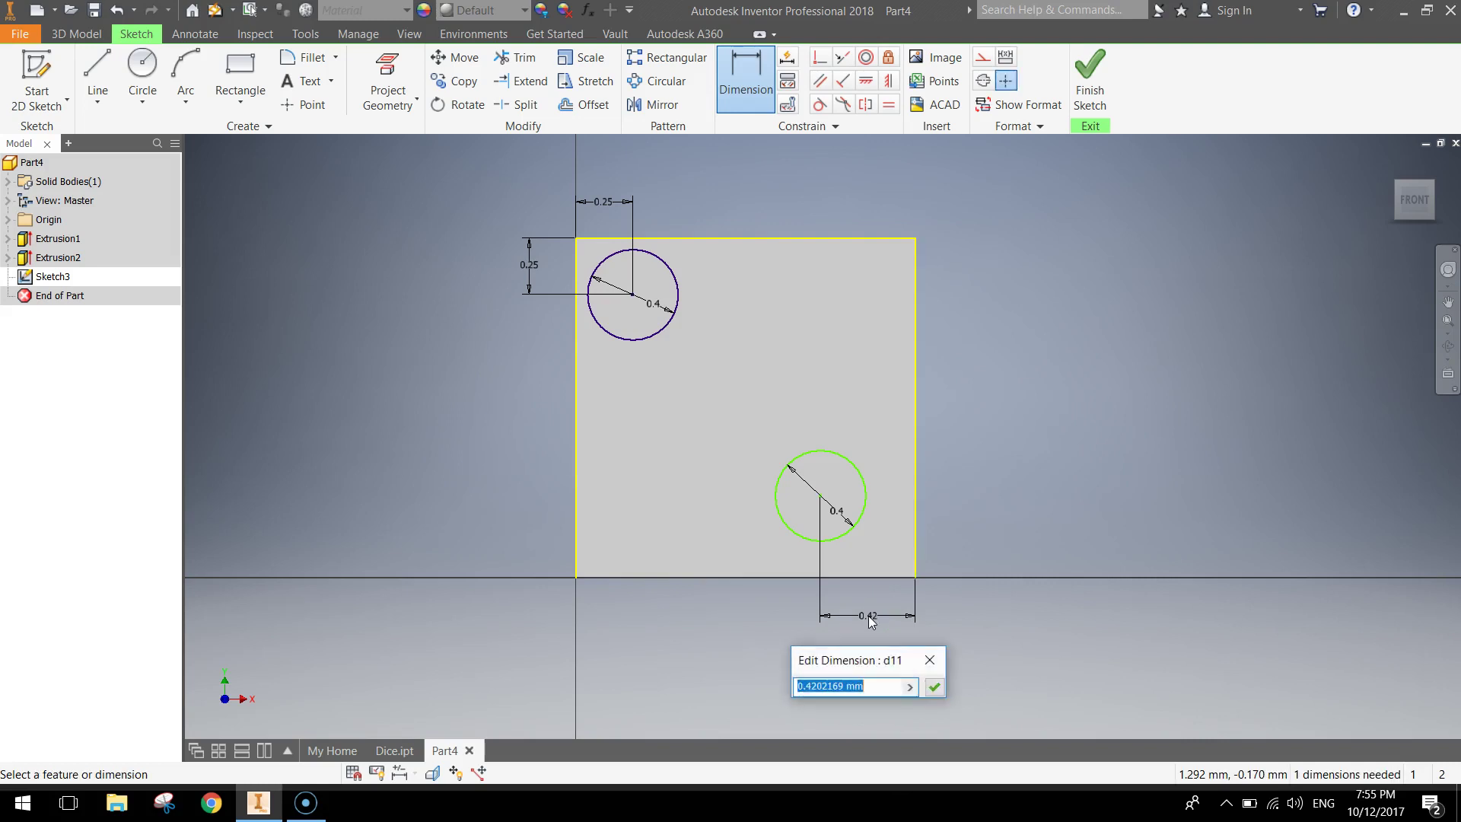
{"action": "type", "text": "0.25"}
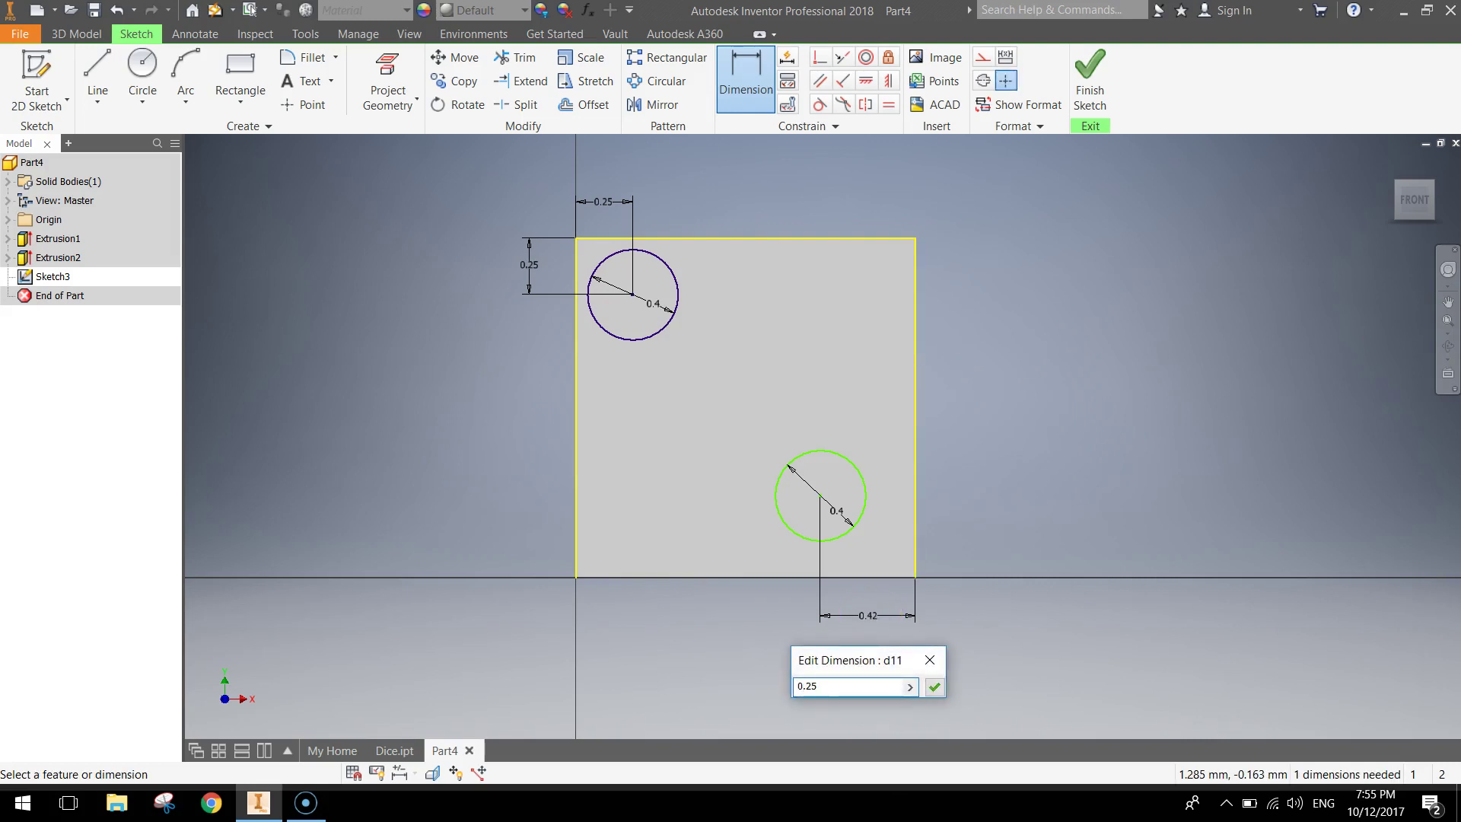
{"action": "key", "text": "Return"}
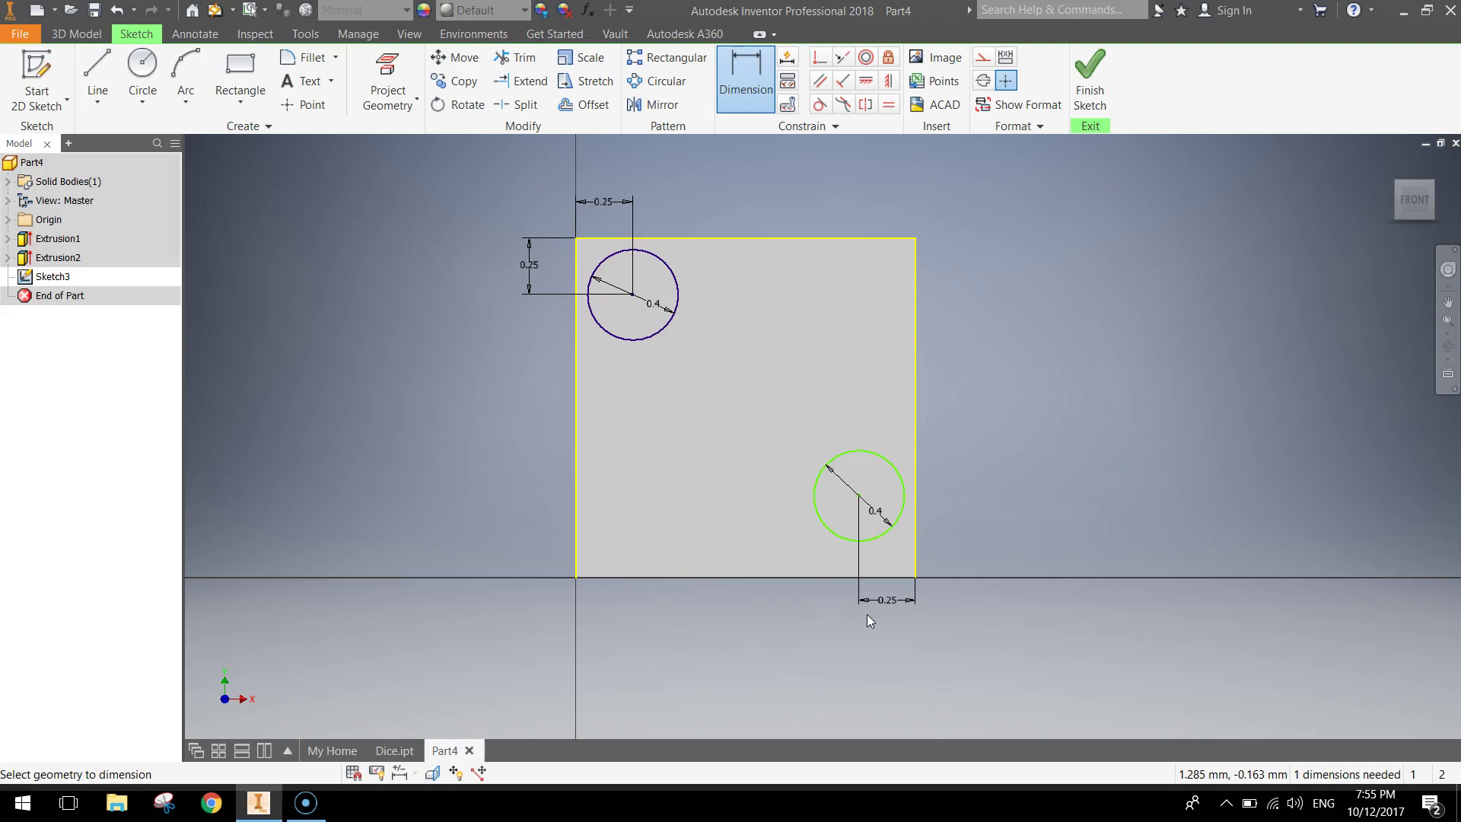
{"action": "left_click_drag", "start_coordinate": [867, 614], "coordinate": [816, 583]}
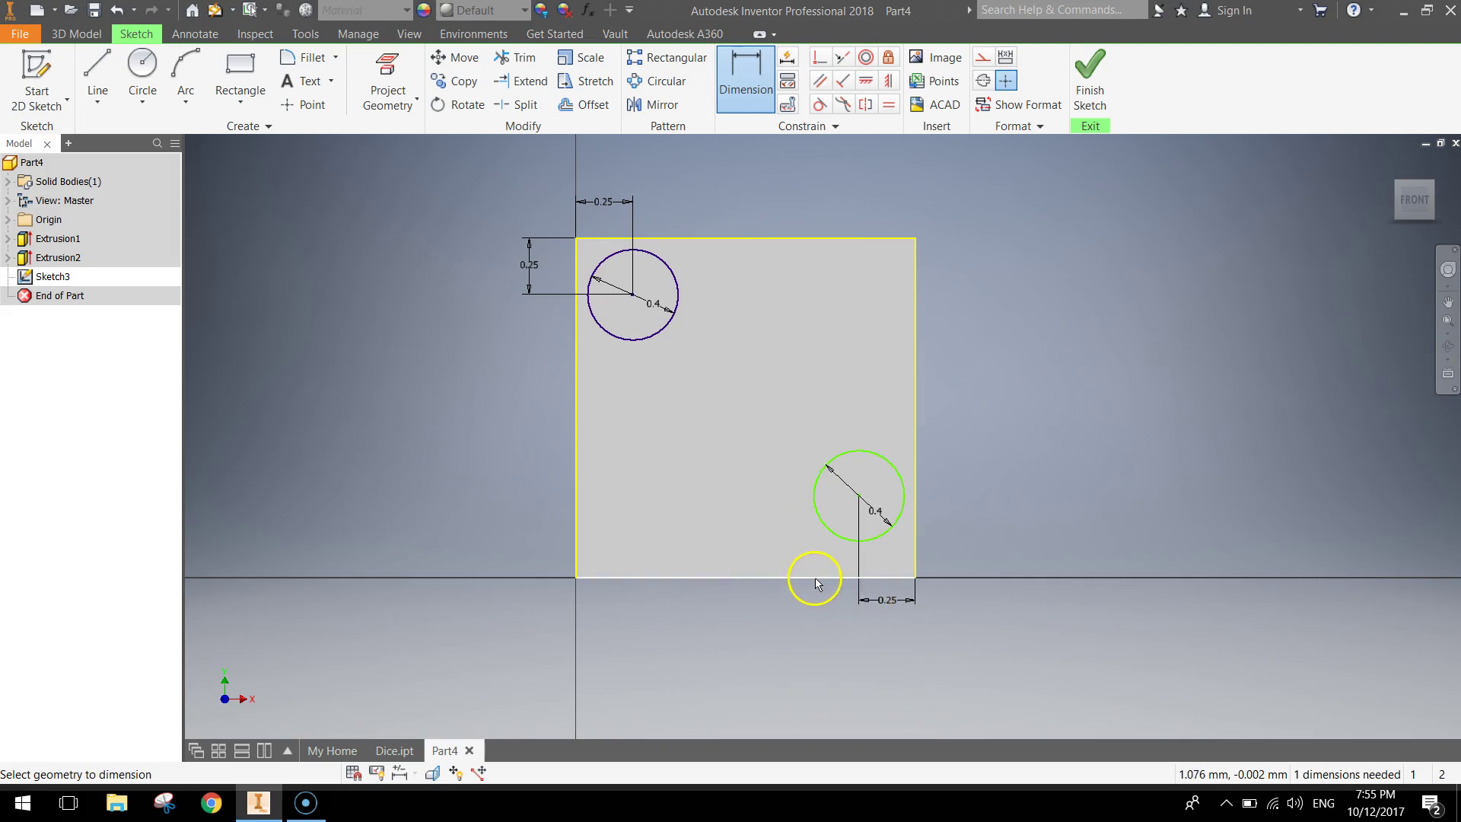
{"action": "left_click", "coordinate": [812, 579]}
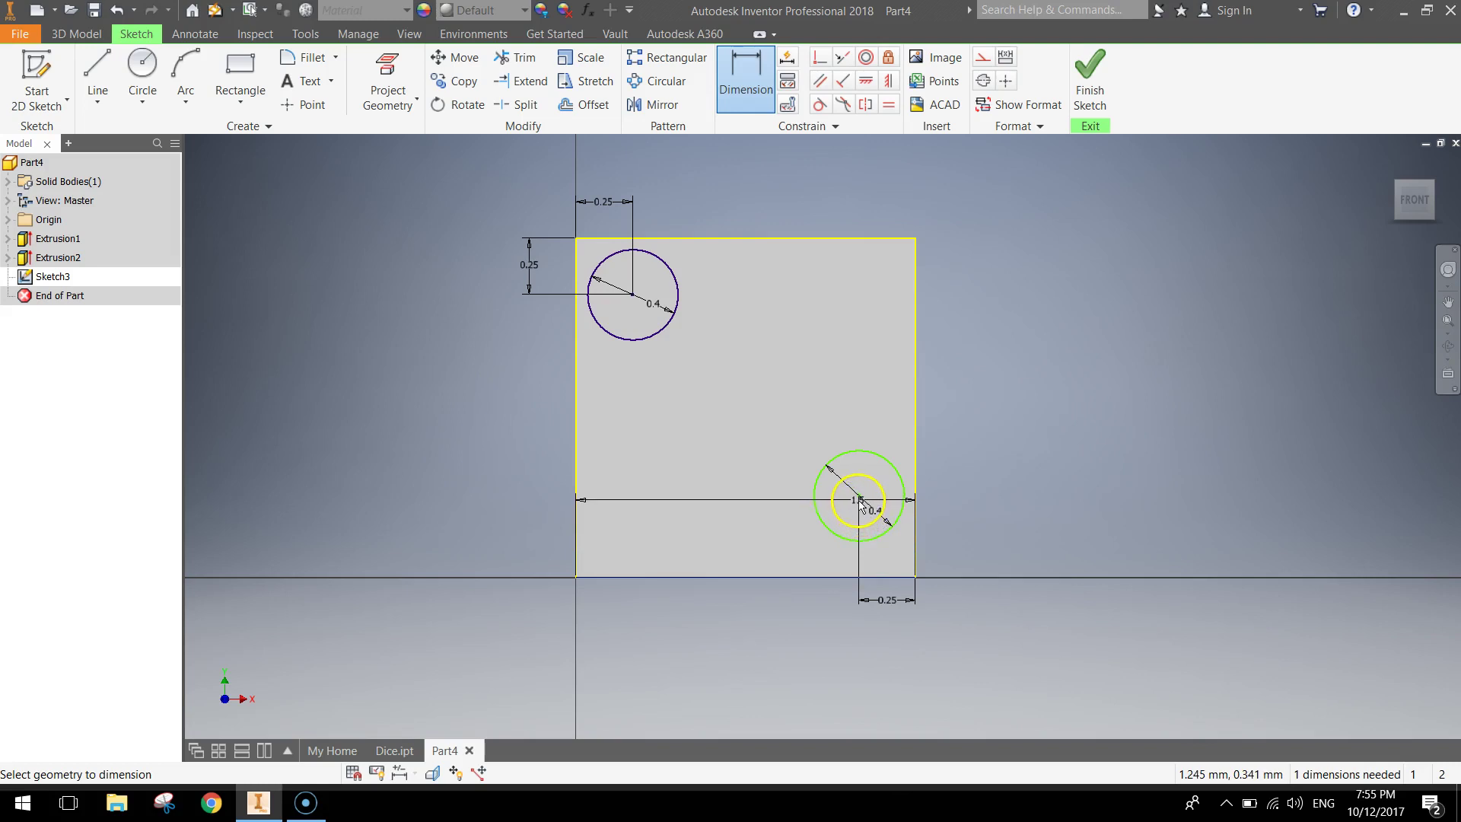
{"action": "left_click_drag", "start_coordinate": [859, 500], "coordinate": [961, 538]}
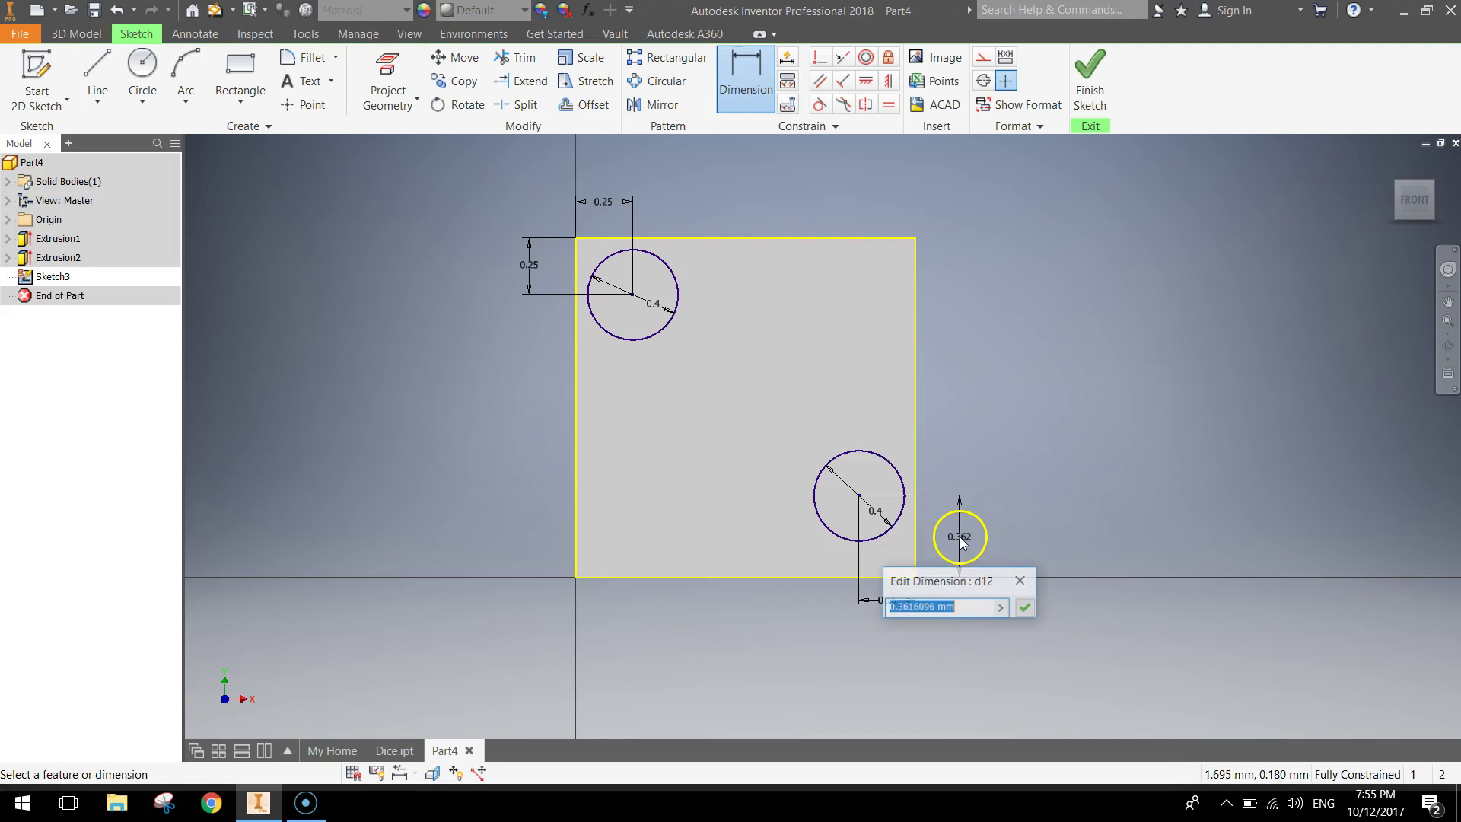
{"action": "type", "text": "0.2"}
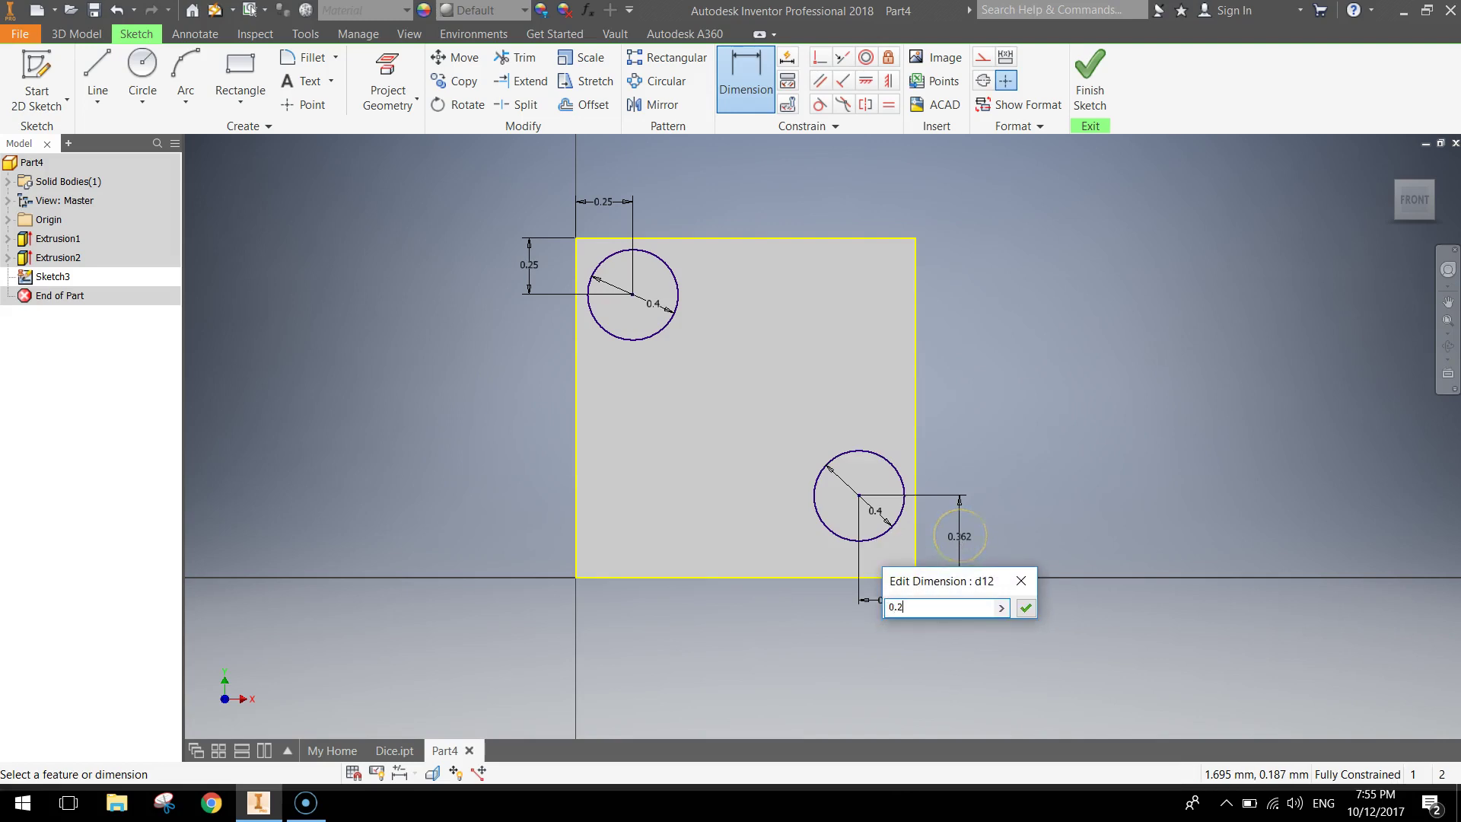
{"action": "type", "text": "5mm"}
{"action": "key", "text": "Return"}
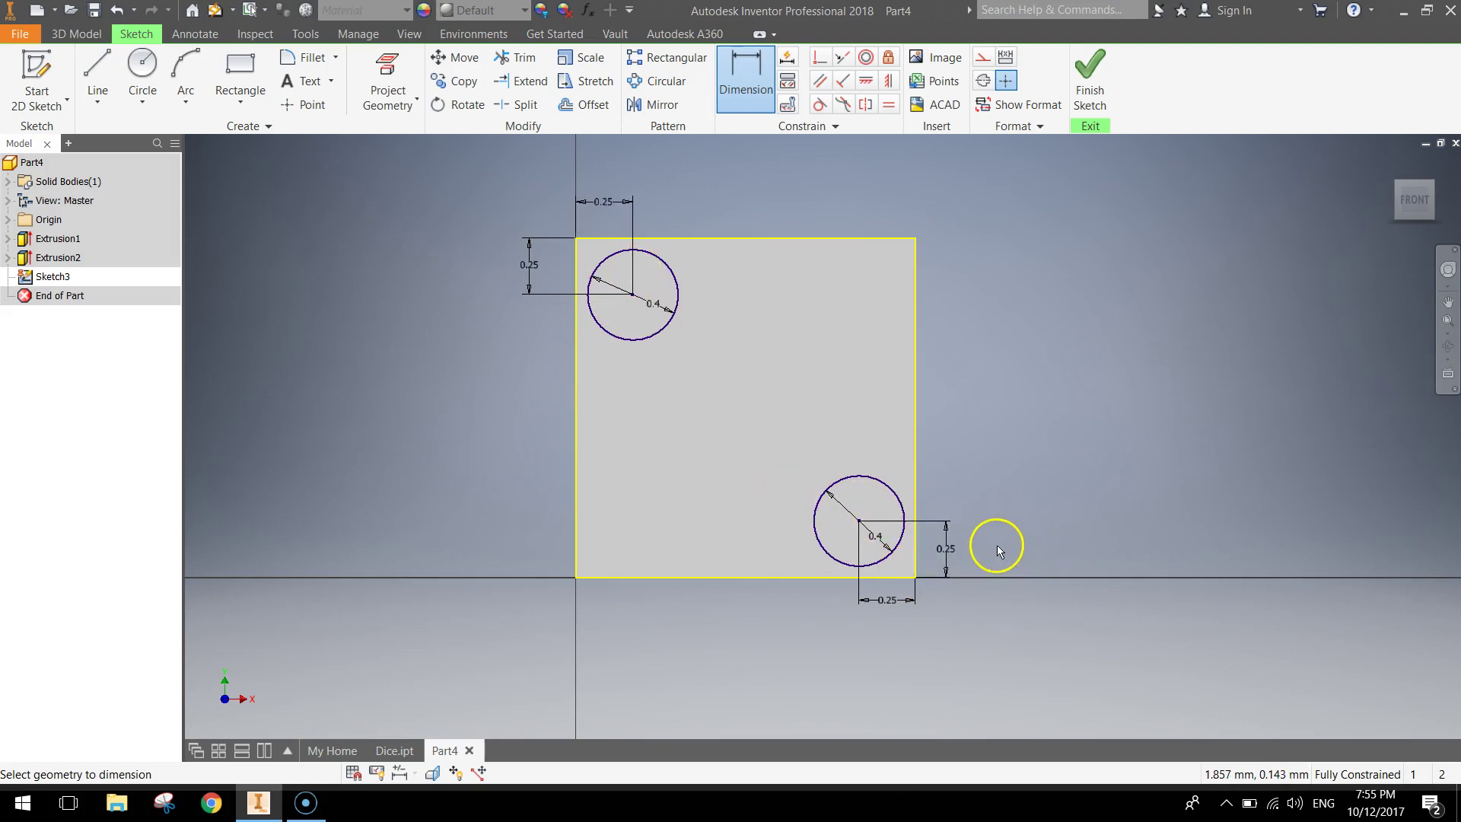
- Finish the sketch and extrude both circles 0.05 mm into the cube as recesses
{"action": "left_click", "coordinate": [1090, 76]}
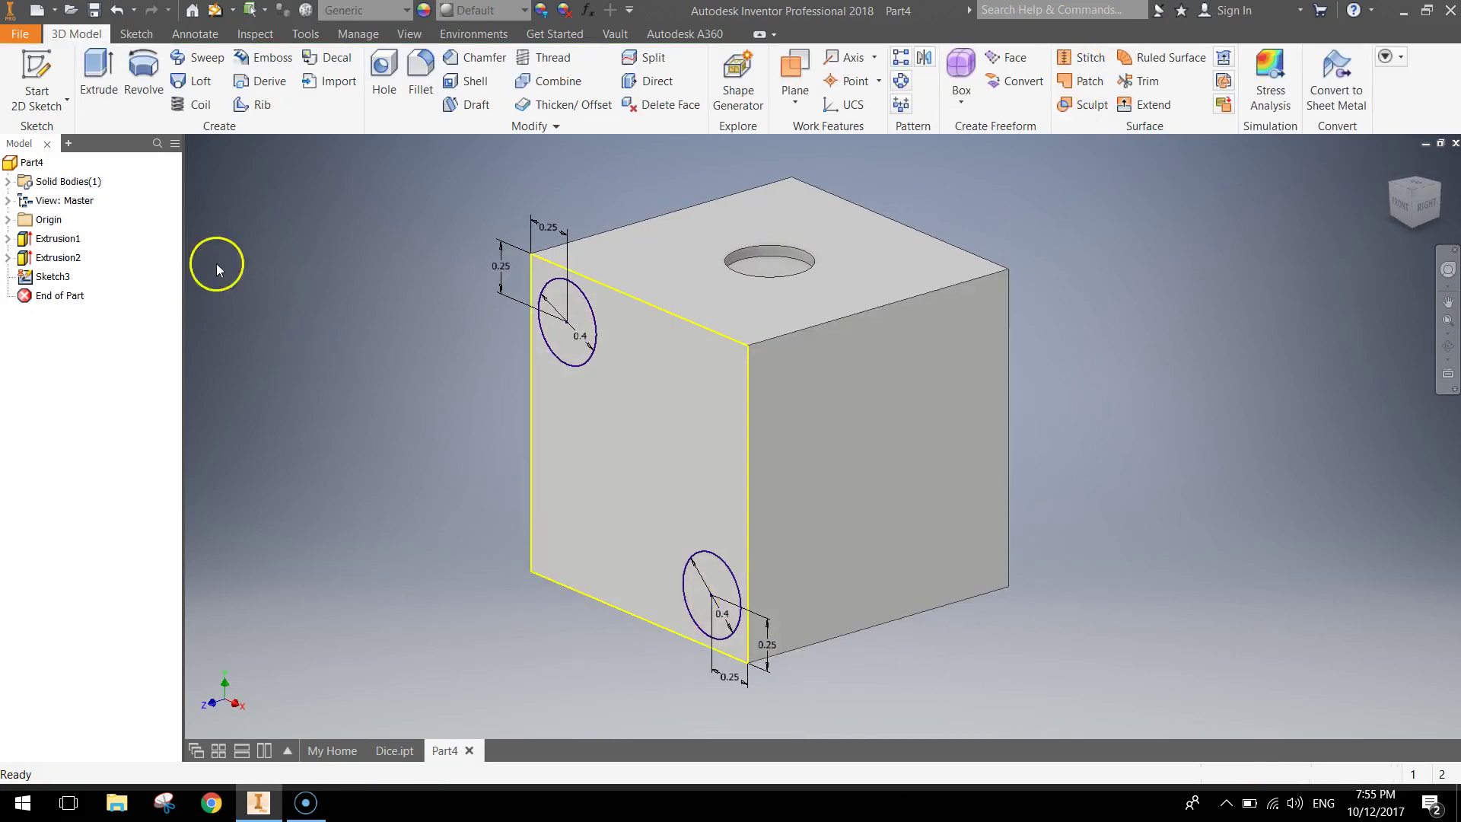
{"action": "left_click", "coordinate": [92, 70]}
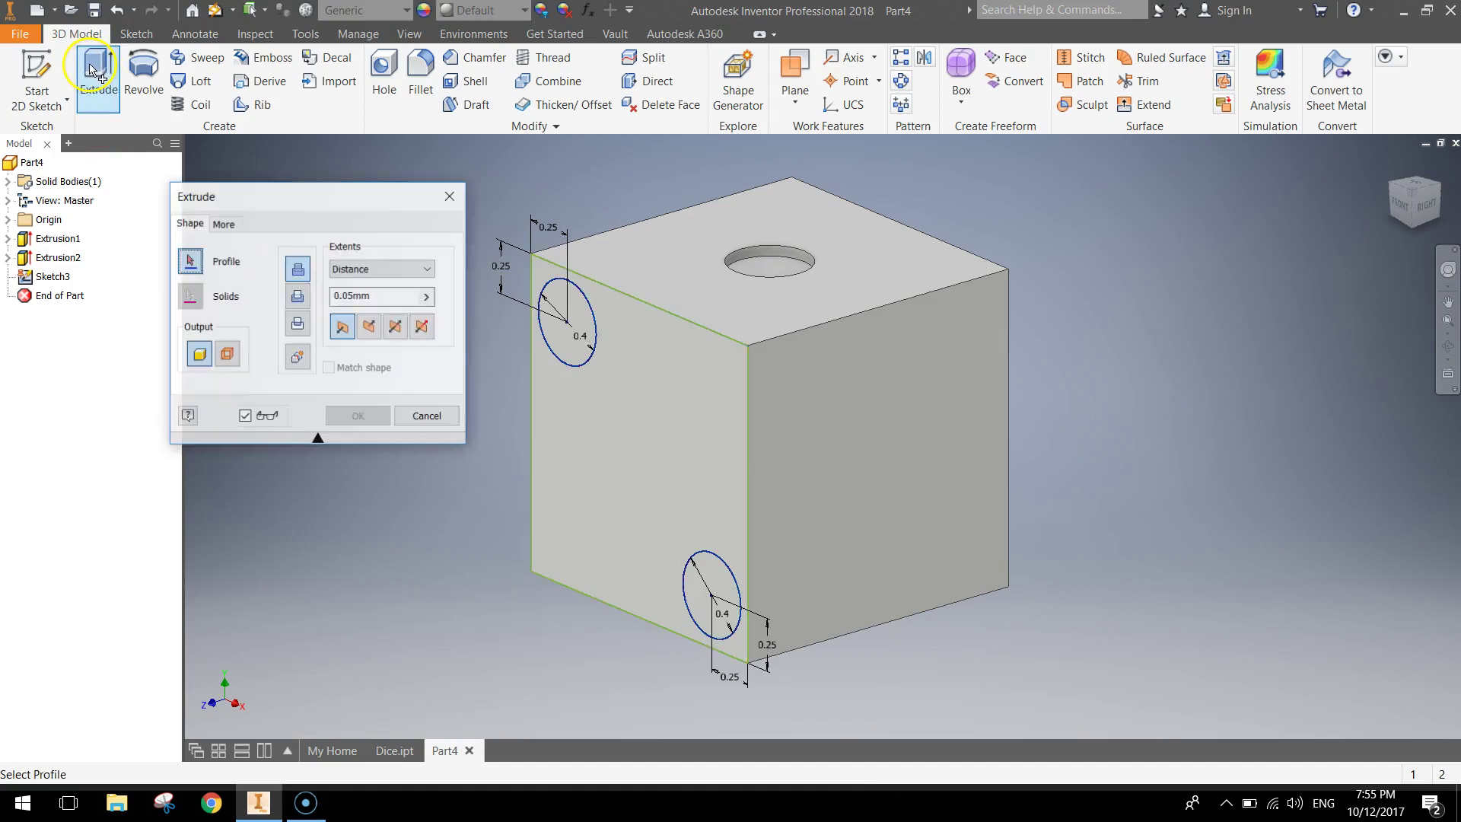
{"action": "left_click", "coordinate": [569, 335]}
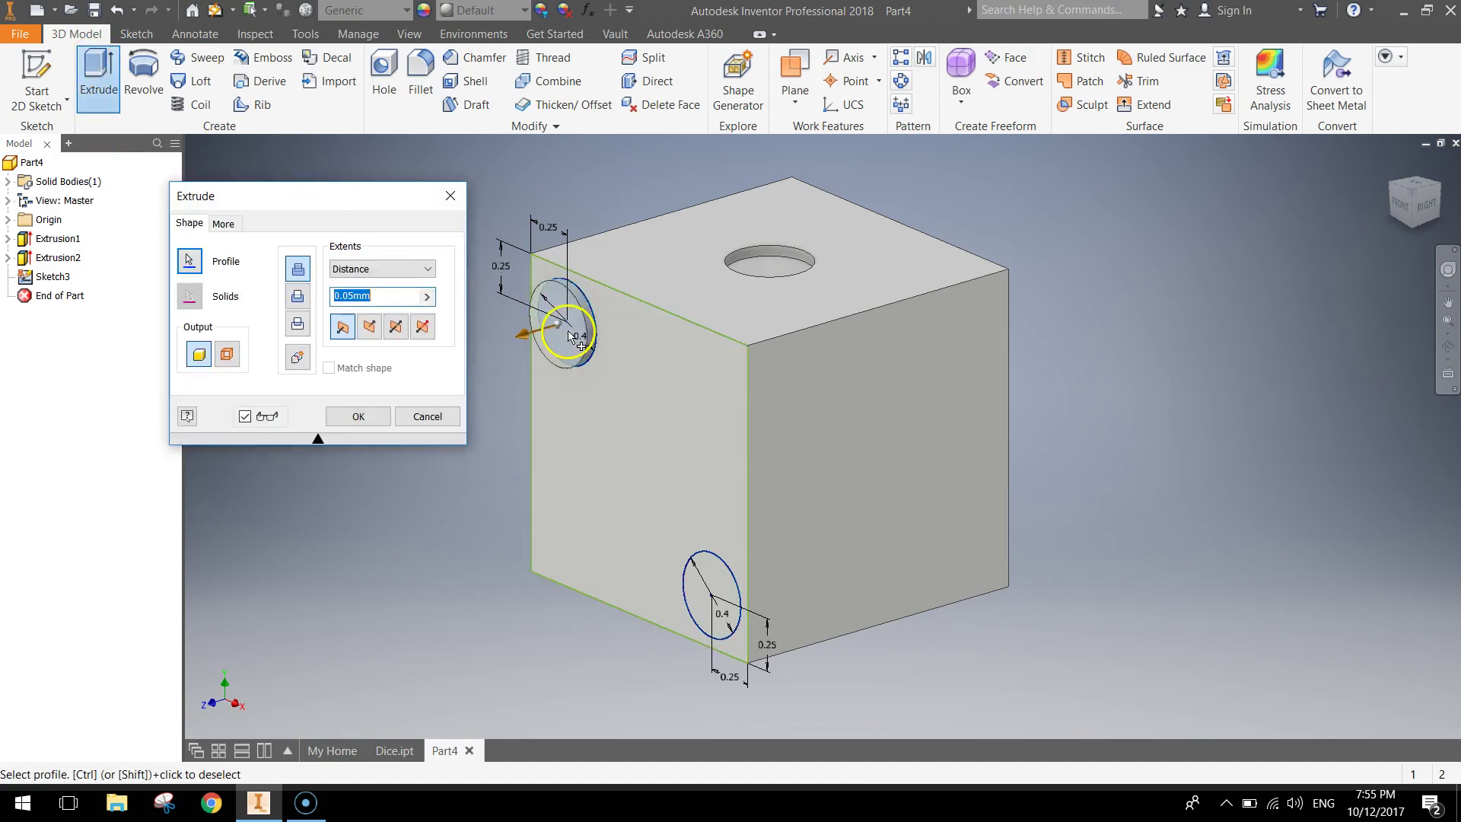
{"action": "left_click", "coordinate": [722, 595]}
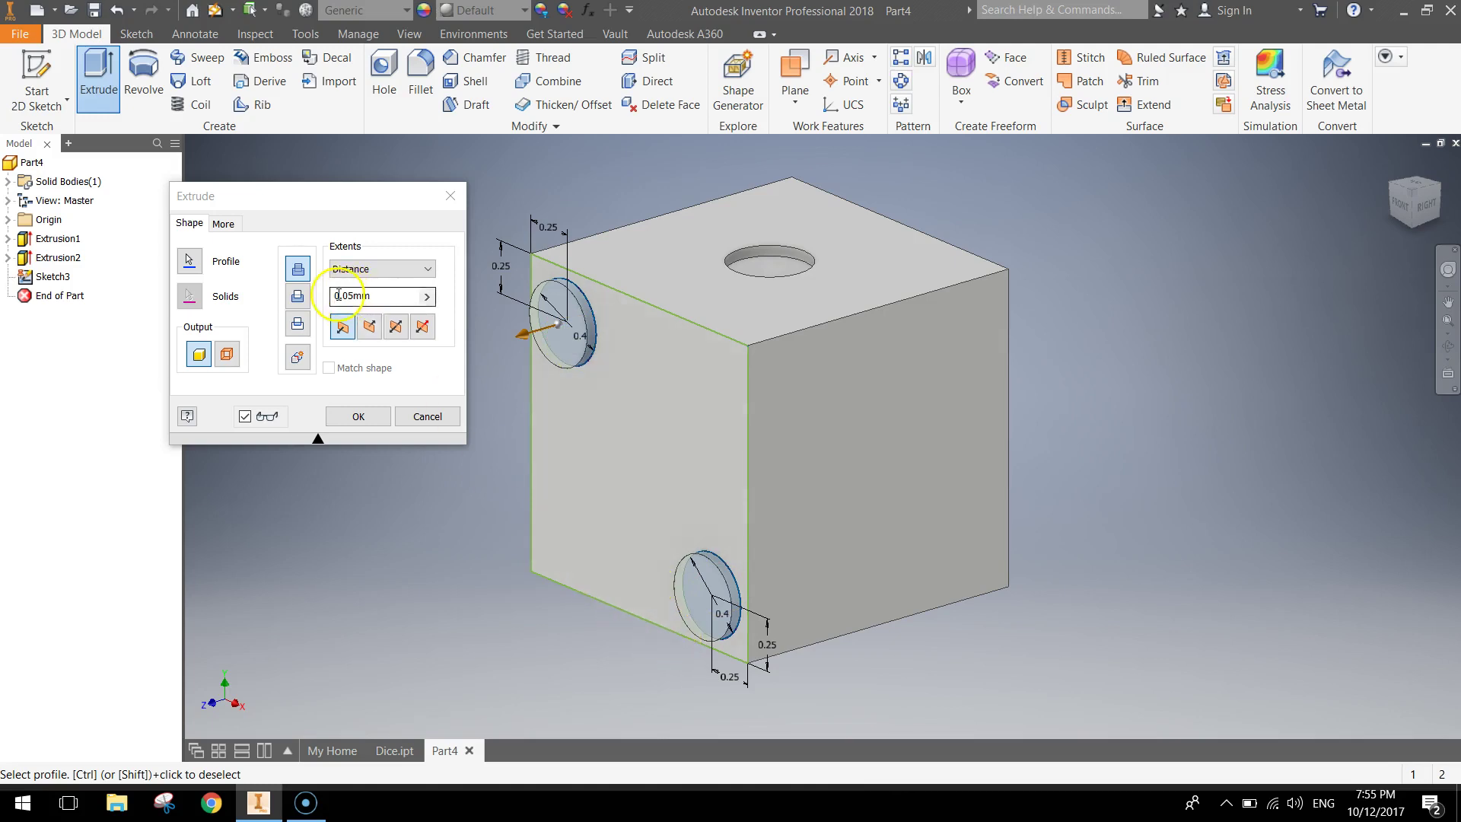
{"action": "left_click", "coordinate": [370, 329]}
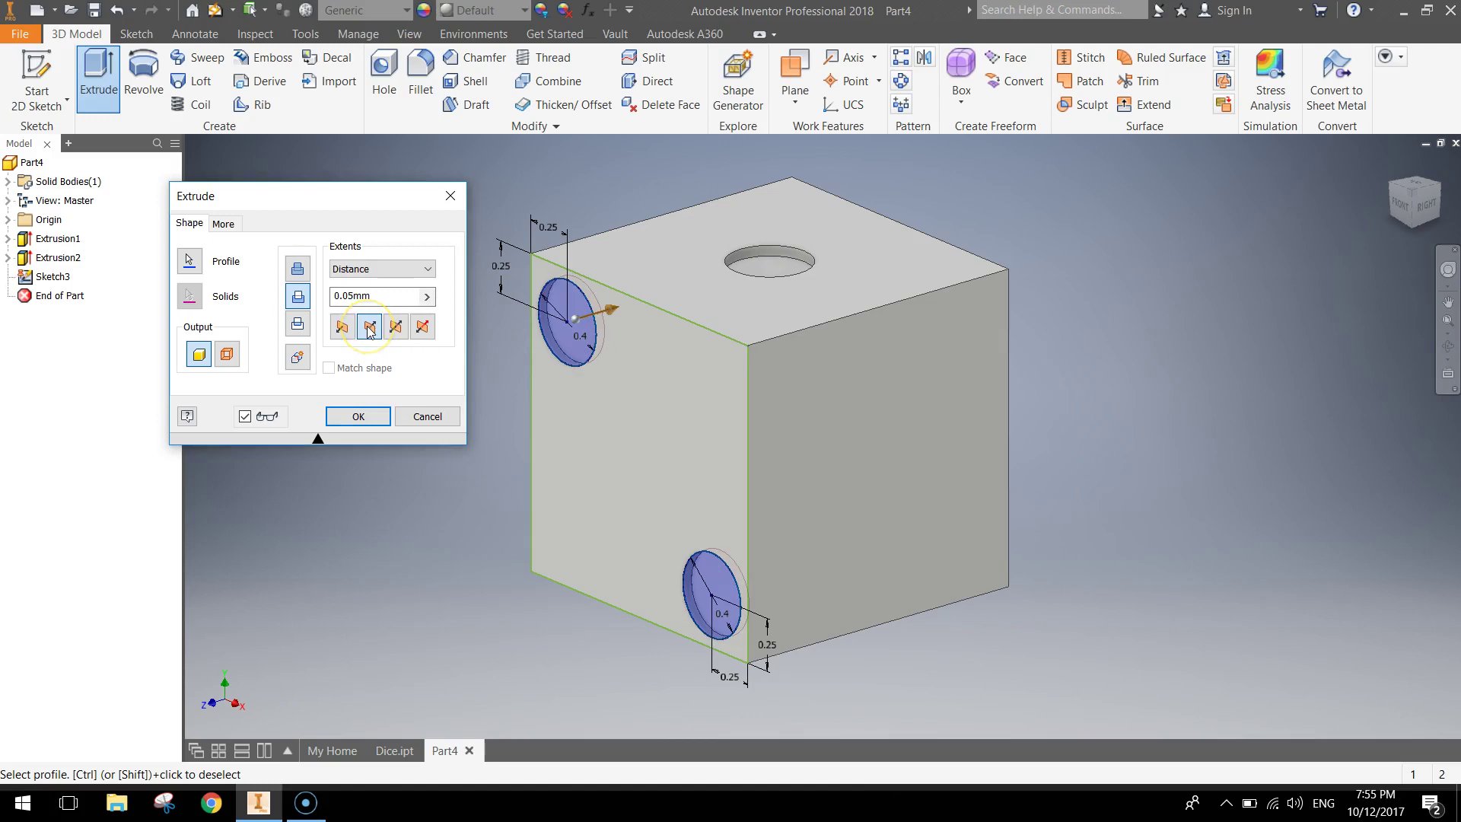
{"action": "left_click", "coordinate": [359, 419]}
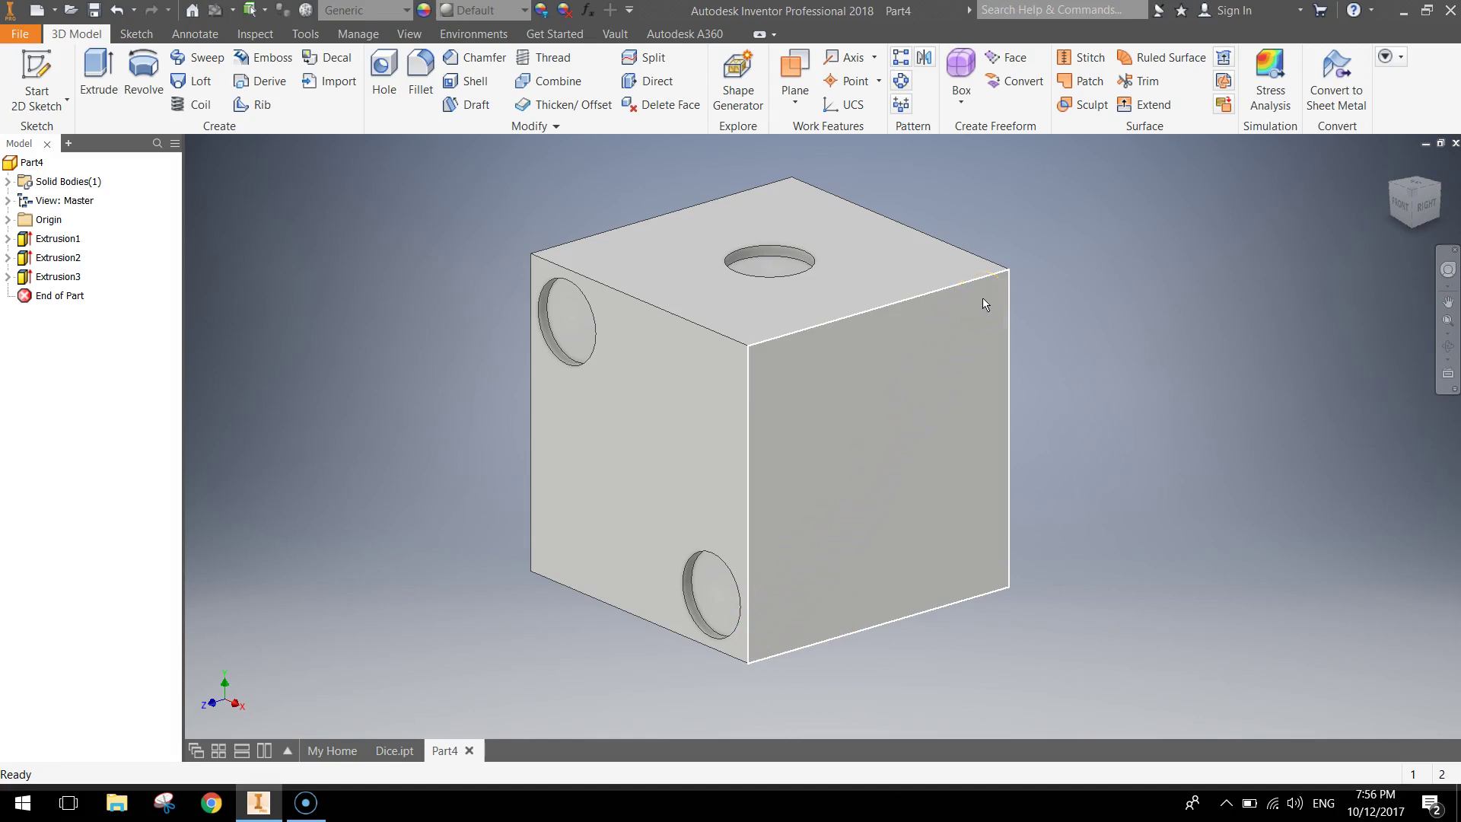
- Create Sketch4 on the cube's right face, re-centre the view, and dismiss the save reminder
{"action": "left_click", "coordinate": [26, 67]}
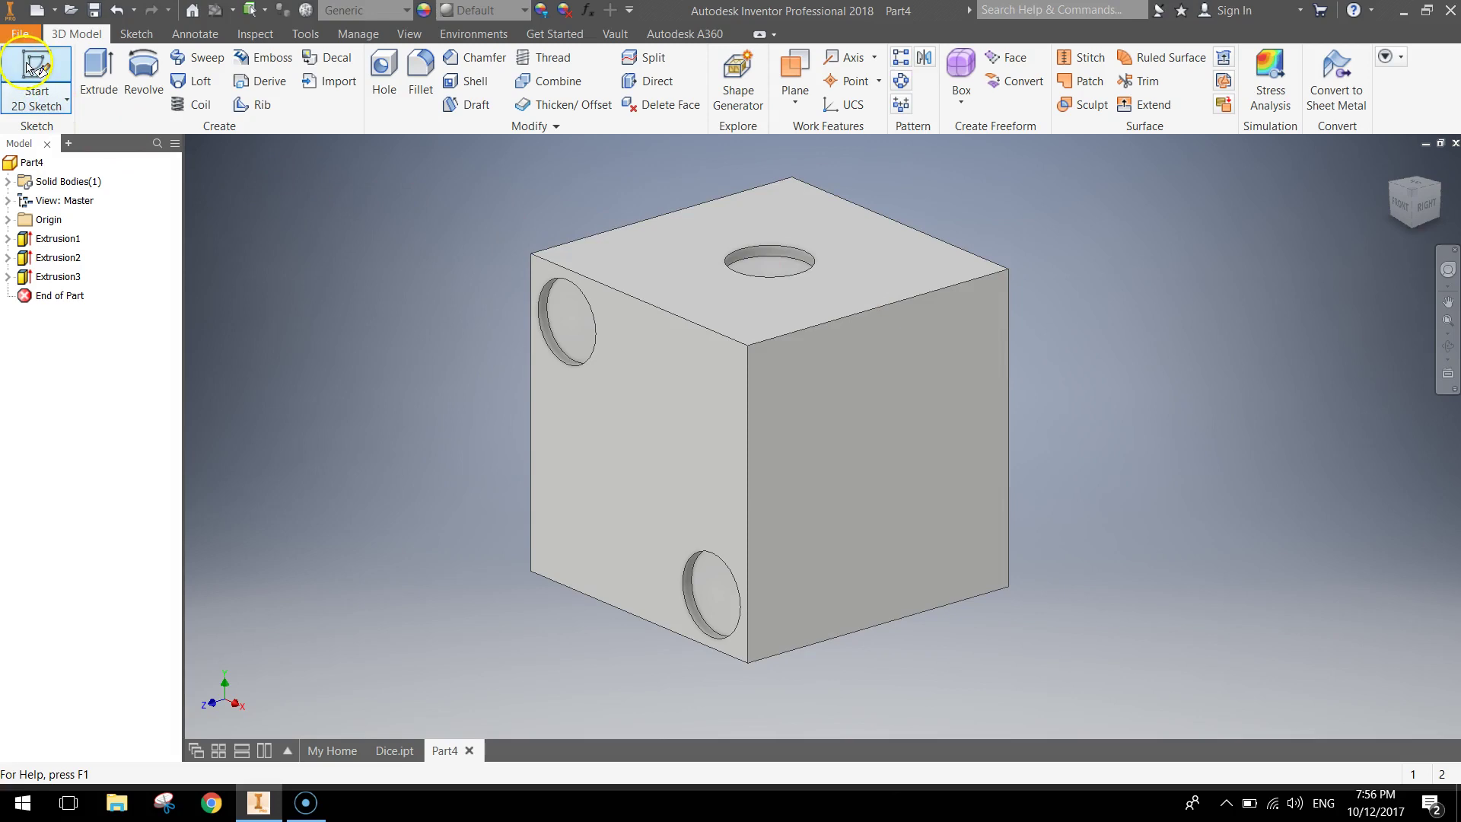
{"action": "left_click", "coordinate": [917, 463]}
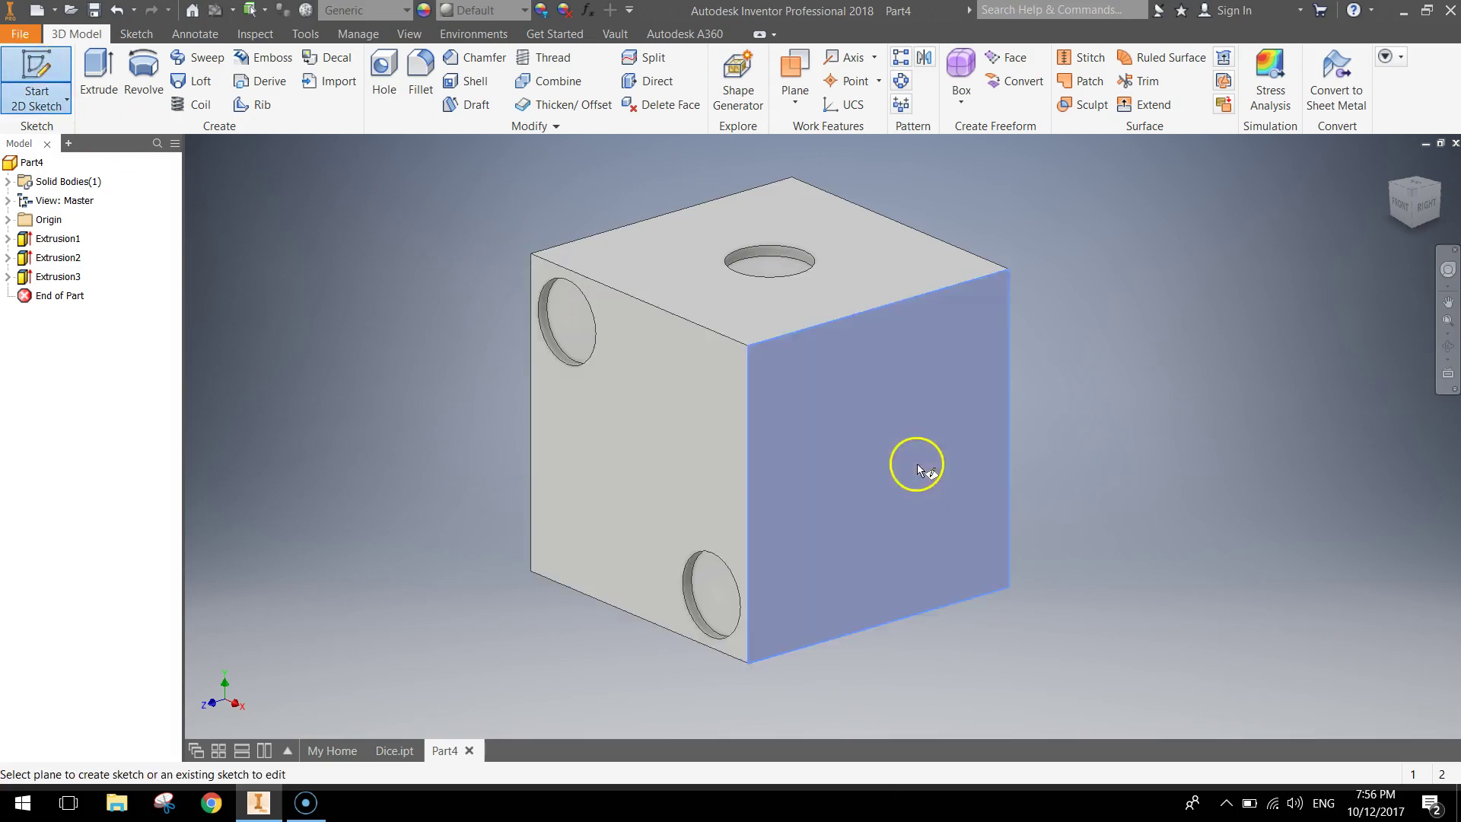
{"action": "key", "text": "F2"}
{"action": "mouse_move", "coordinate": [1039, 260]}
{"action": "left_mouse_down"}
{"action": "mouse_move", "coordinate": [802, 381]}
{"action": "mouse_move", "coordinate": [785, 423]}
{"action": "left_mouse_up"}
{"action": "scroll", "coordinate": [785, 423], "scroll_direction": "down", "scroll_amount": 1}
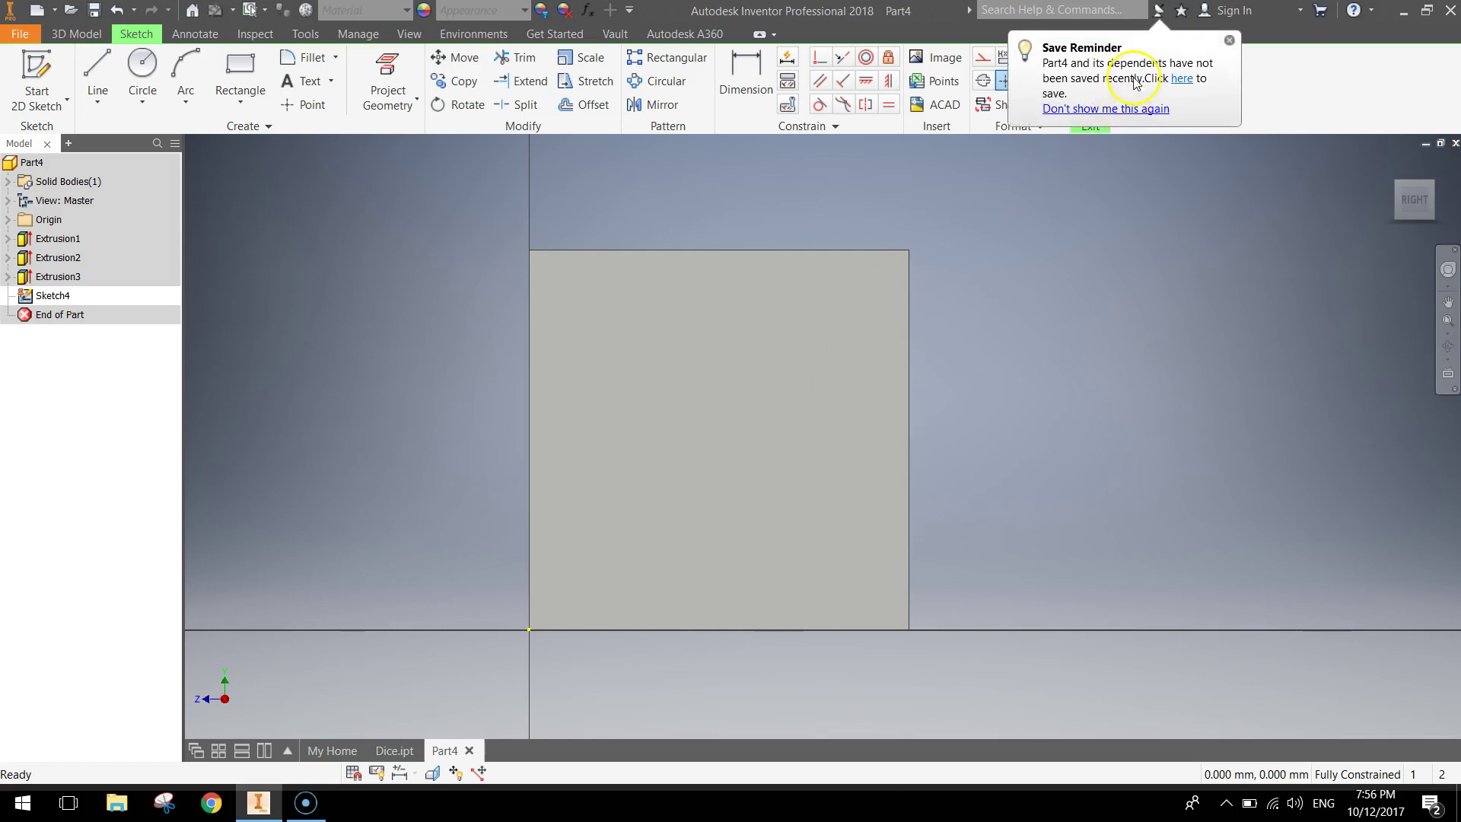
{"action": "left_click", "coordinate": [1228, 40]}
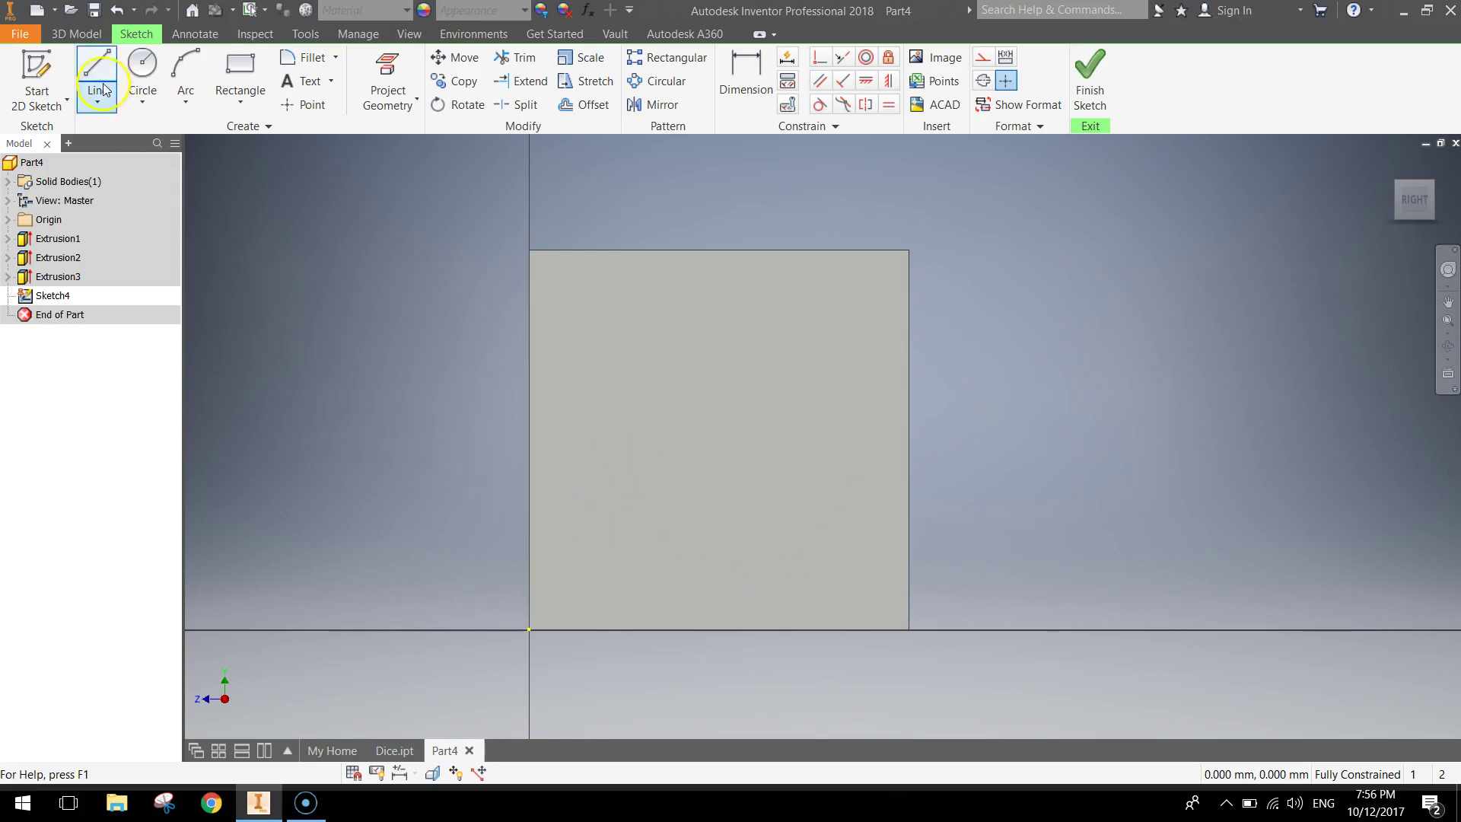
- Draw vertical and horizontal construction lines joining opposite edge midpoints of the square
{"action": "left_click", "coordinate": [96, 59]}
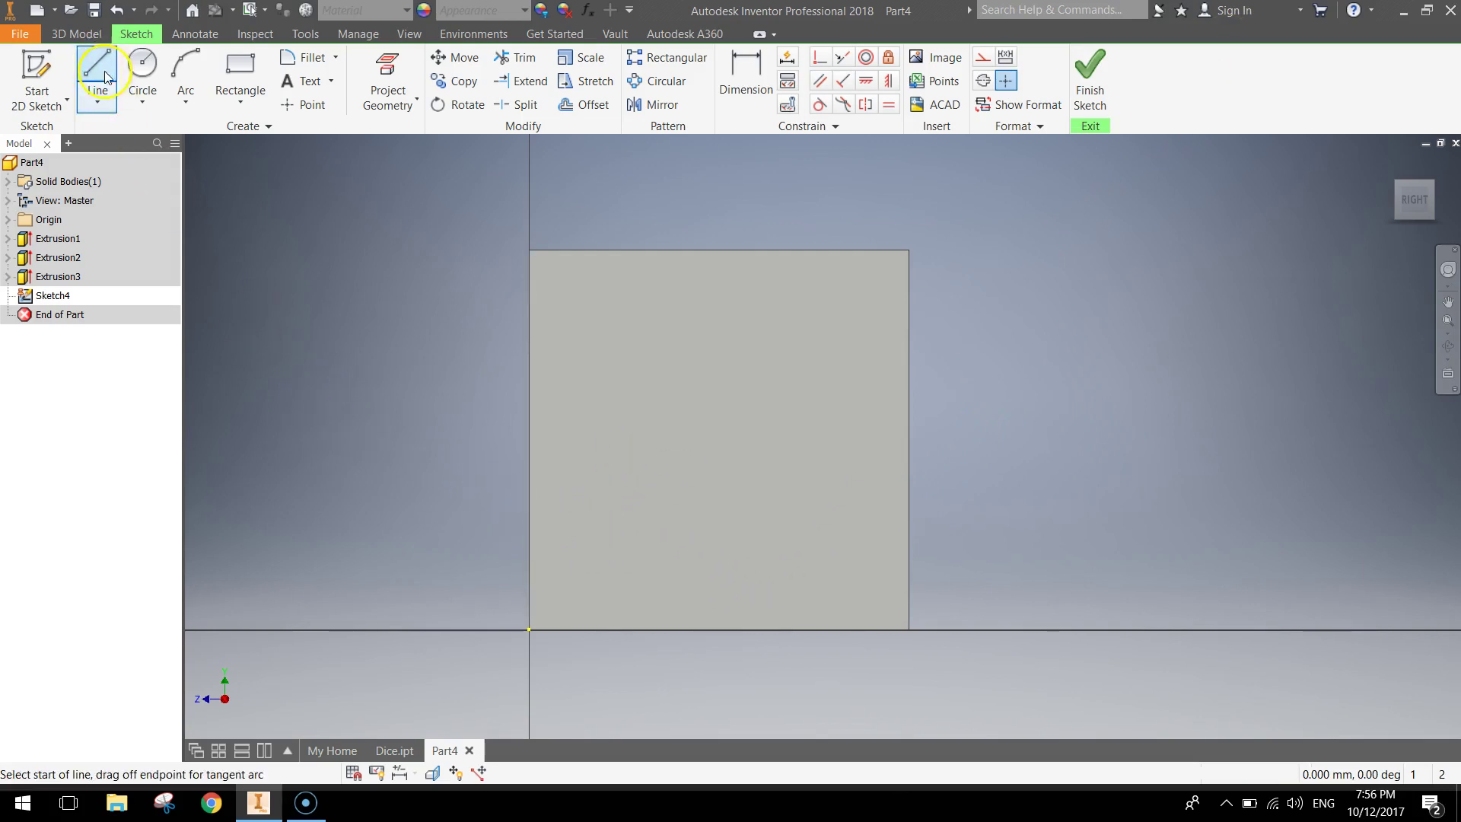
{"action": "left_click", "coordinate": [984, 59]}
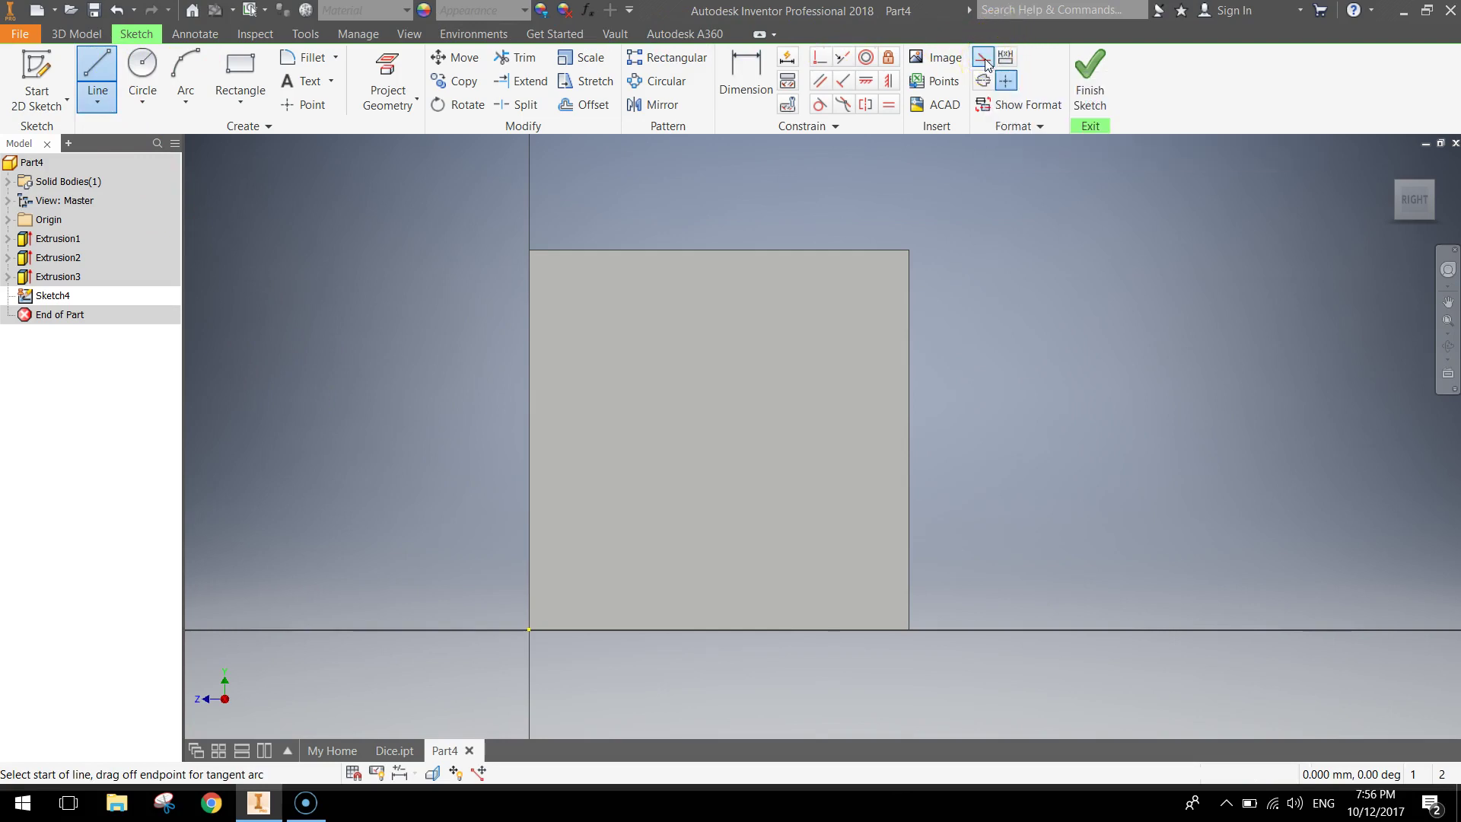
{"action": "left_click", "coordinate": [718, 250]}
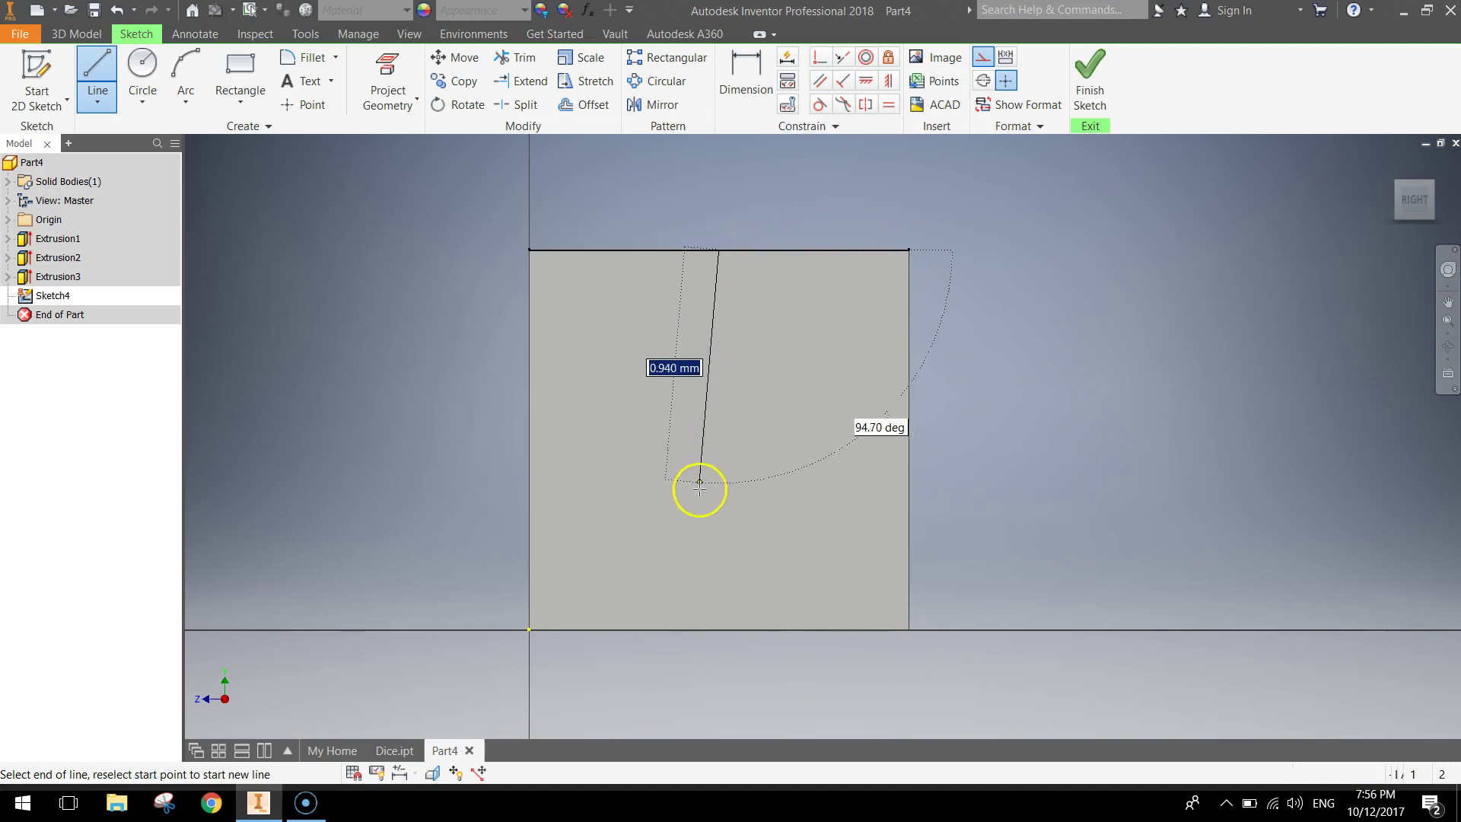
{"action": "double_click", "coordinate": [720, 631]}
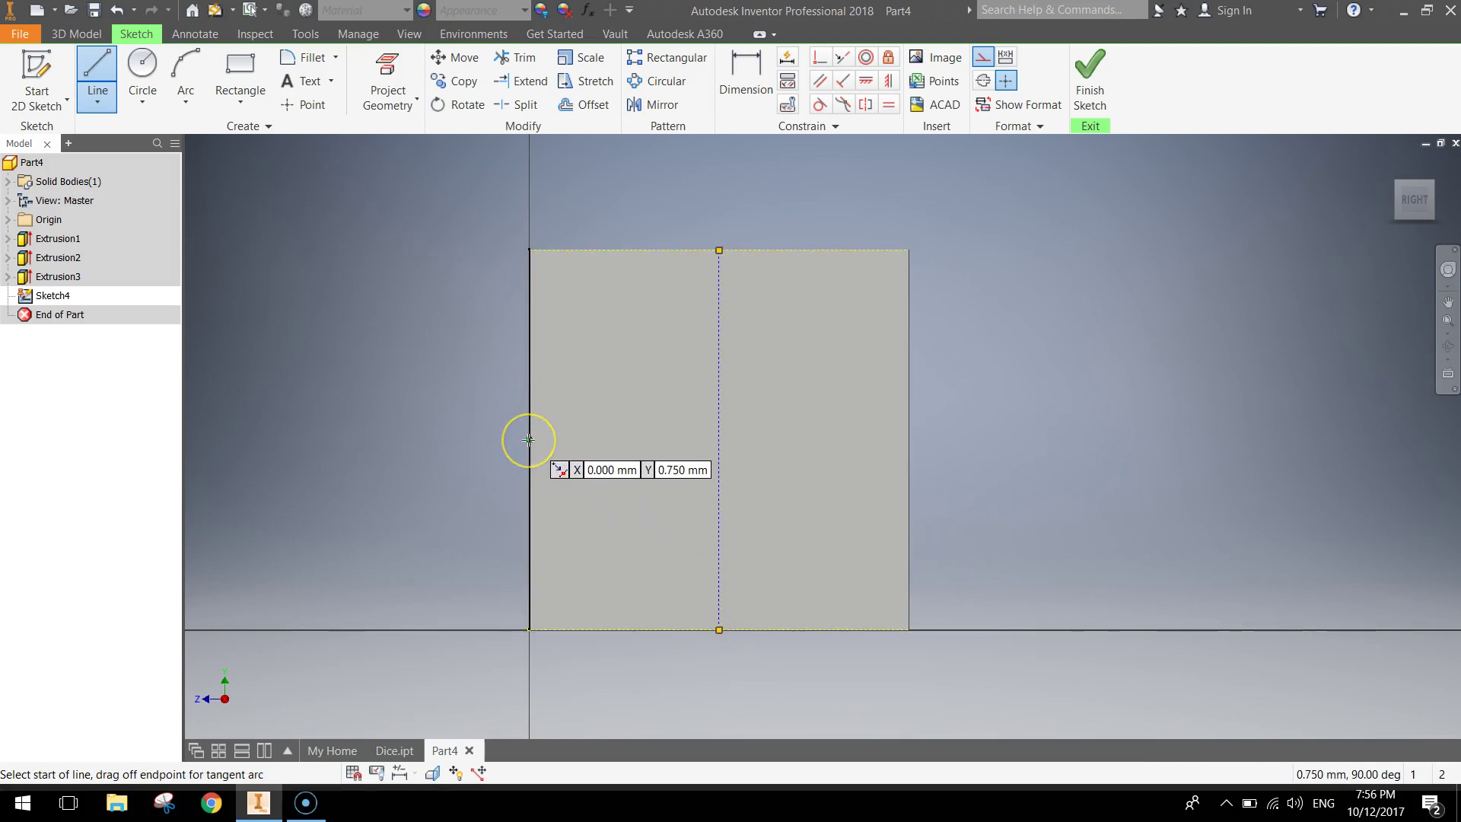
{"action": "left_click", "coordinate": [529, 439]}
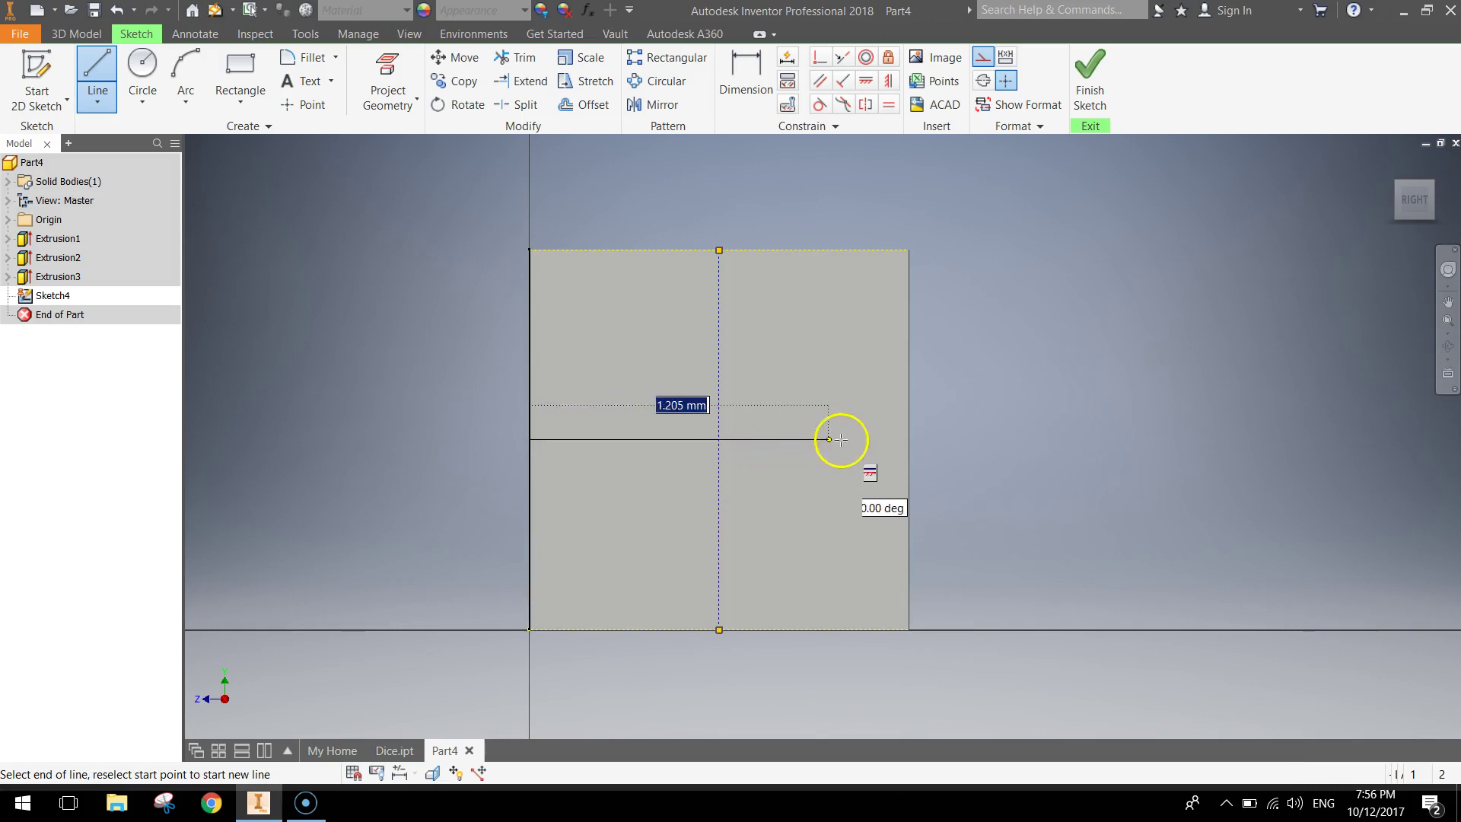
{"action": "double_click", "coordinate": [910, 440]}
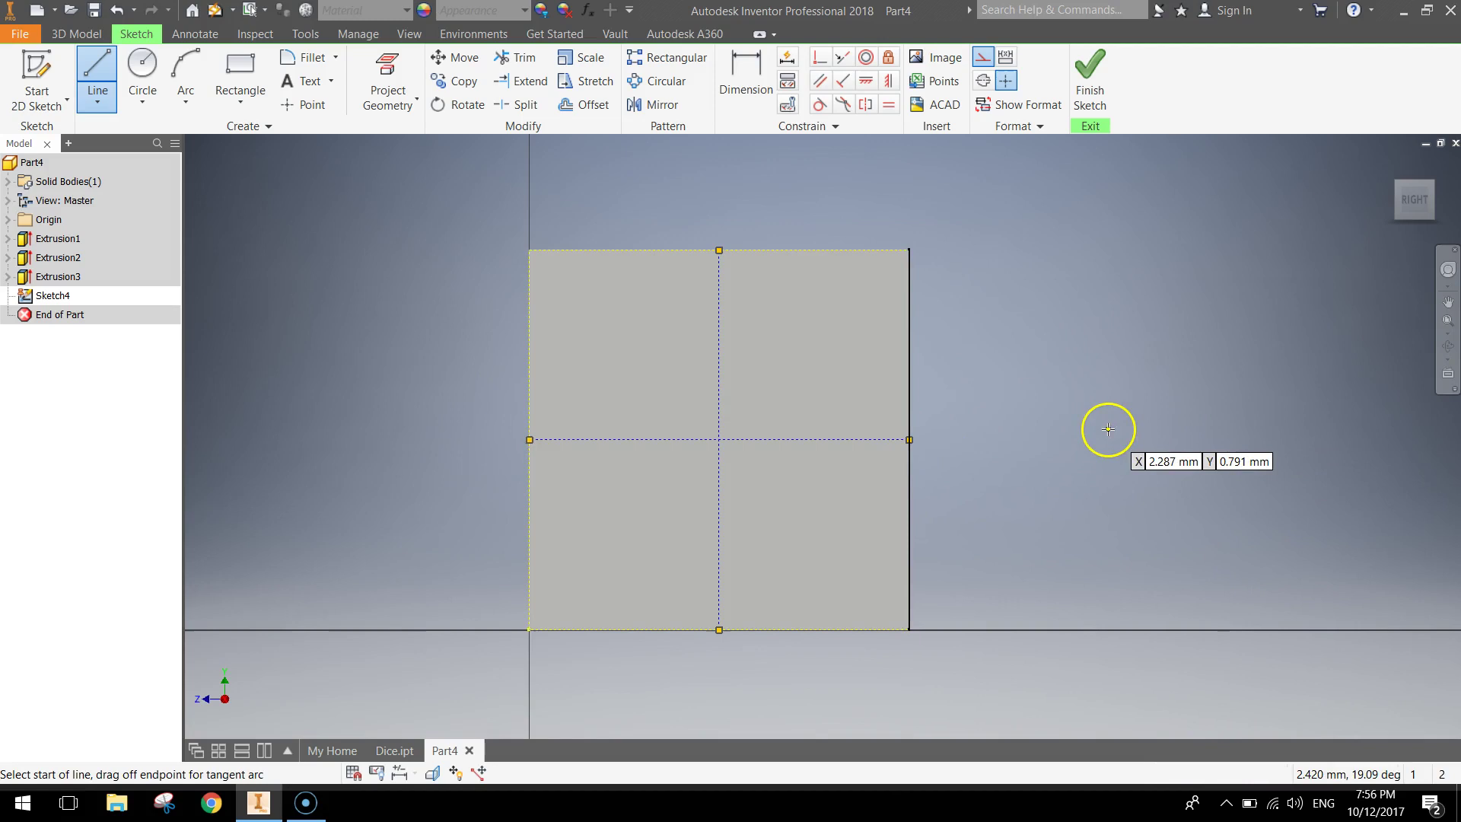
{"action": "key", "text": "Escape"}
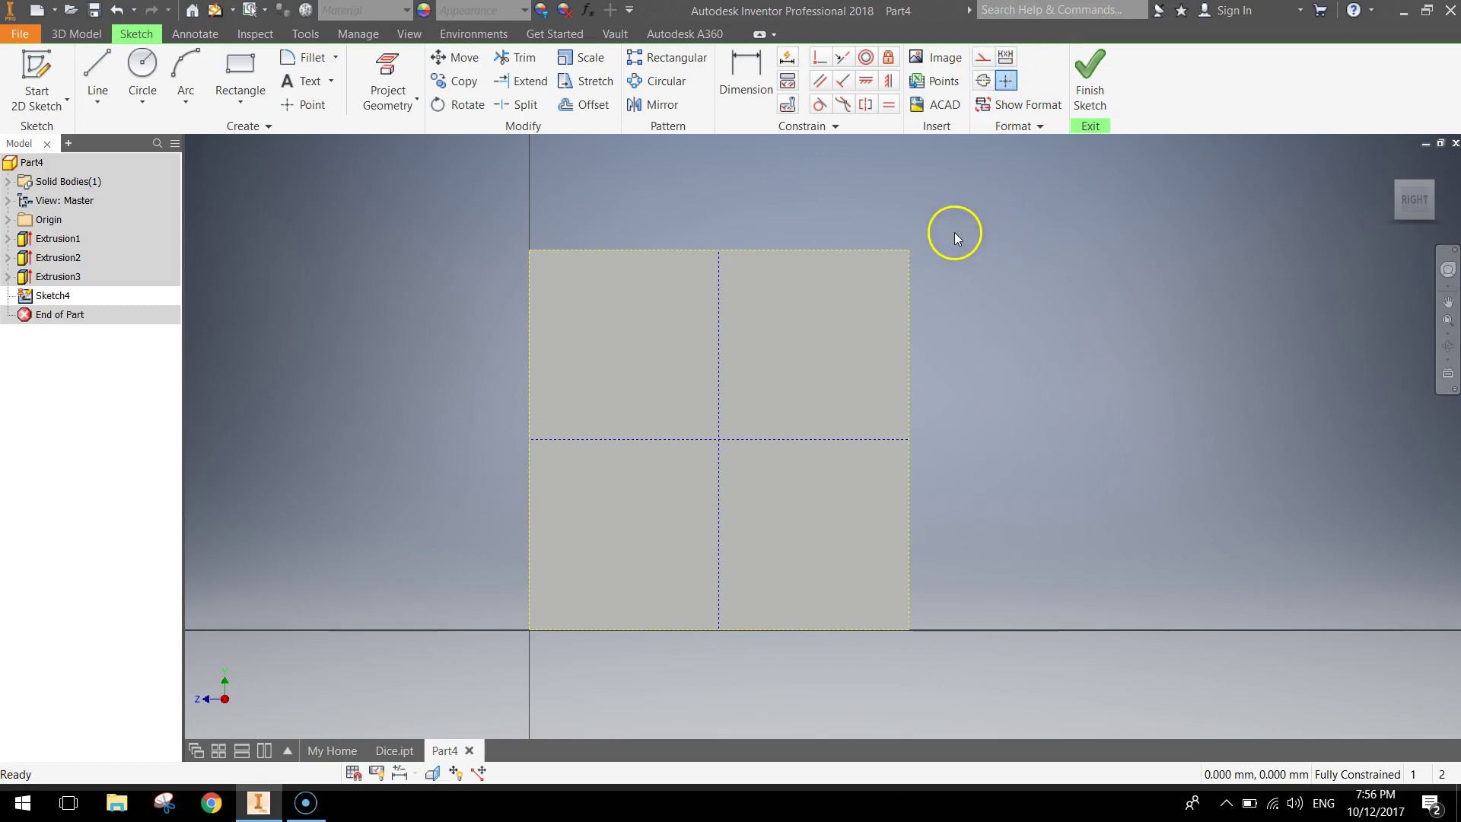
- Draw three 0.4 mm circles: at the construction-line crossing, upper-left, and lower-left
{"action": "left_click", "coordinate": [149, 65]}
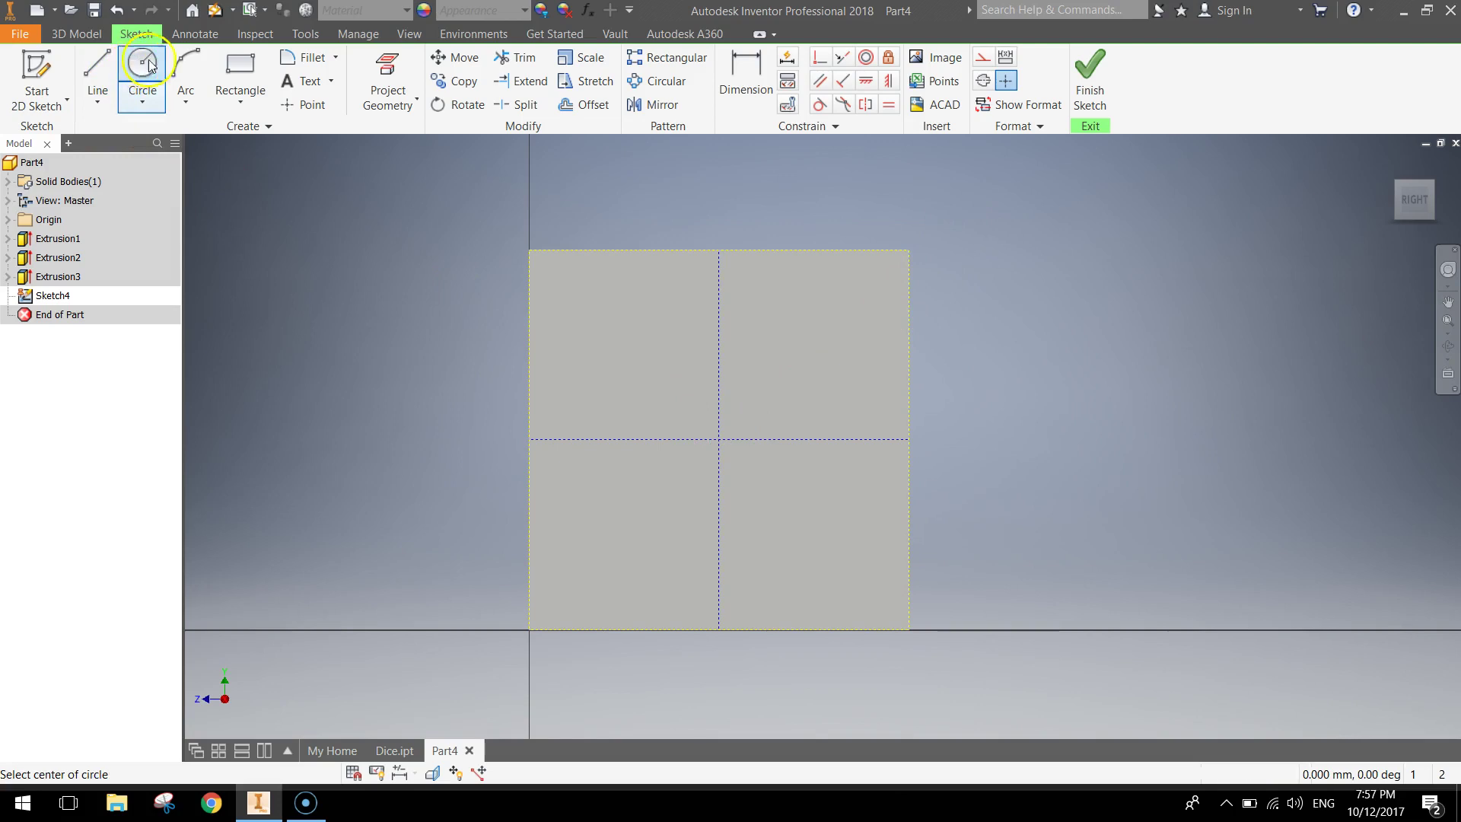
{"action": "left_click", "coordinate": [719, 439]}
{"action": "type", "text": "0"}
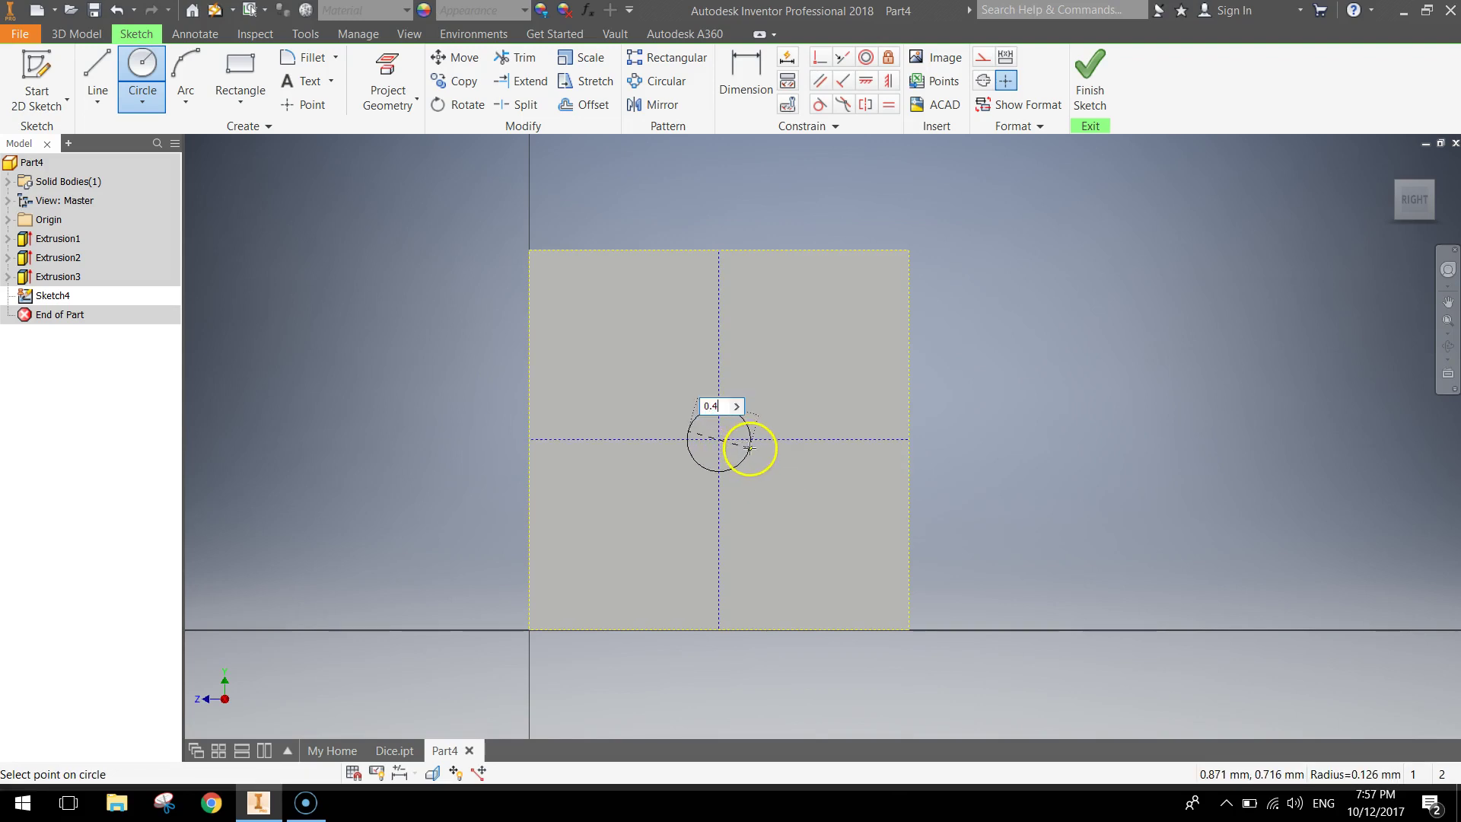
{"action": "type", "text": ".4"}
{"action": "key", "text": "Return"}
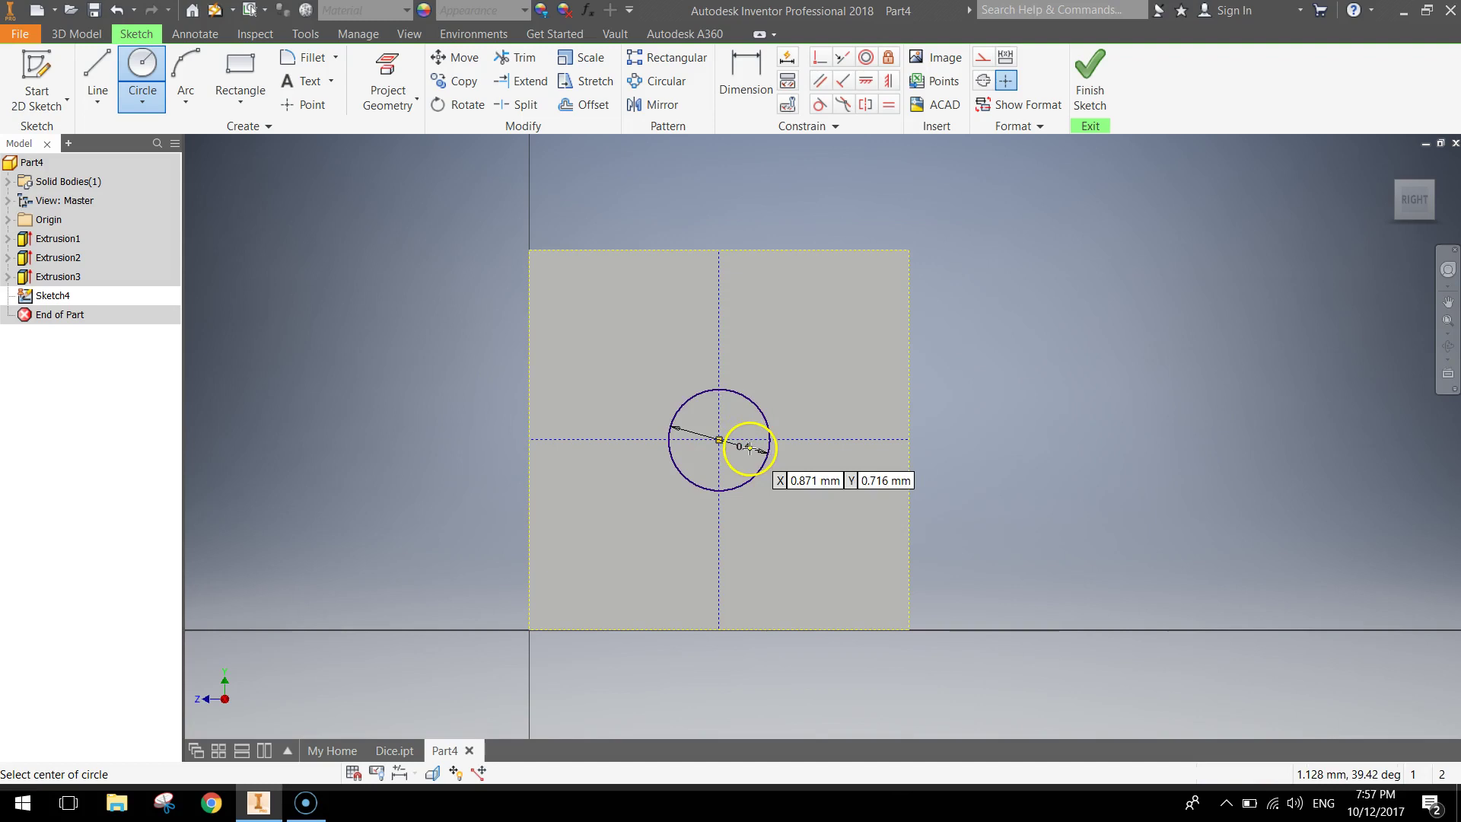
{"action": "left_click", "coordinate": [592, 316]}
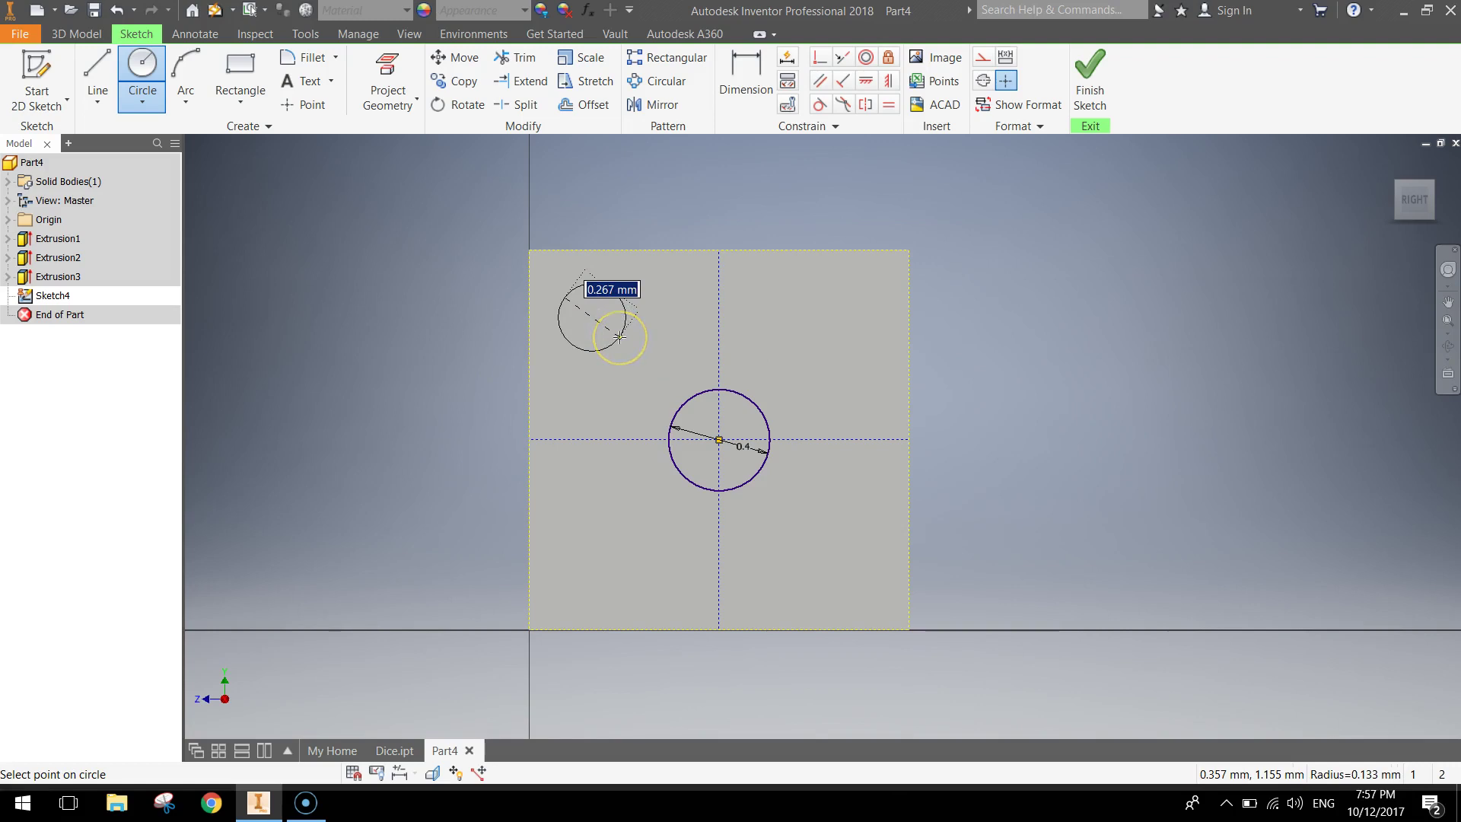
{"action": "type", "text": "0."}
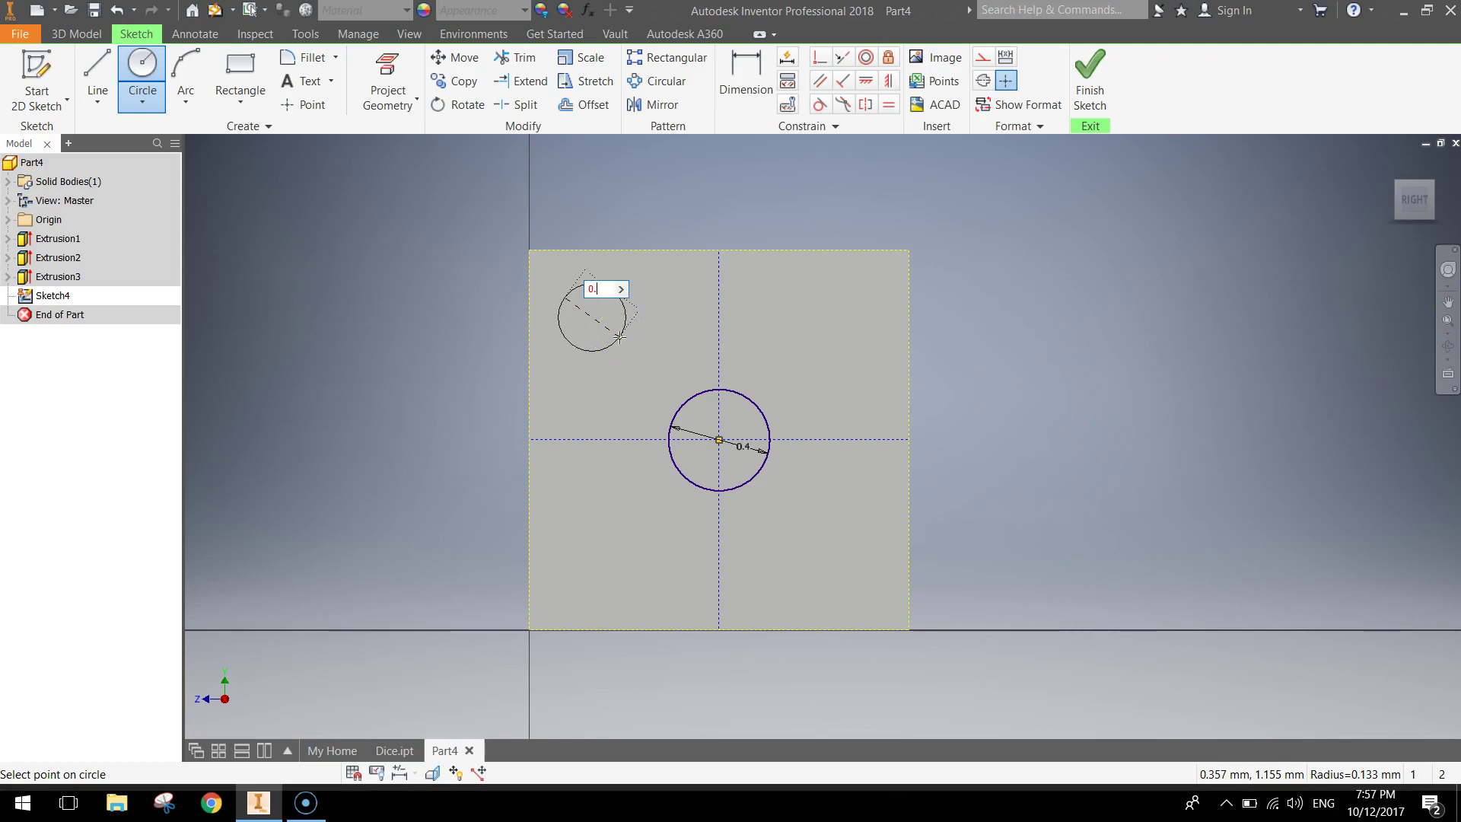
{"action": "type", "text": "4"}
{"action": "key", "text": "Return"}
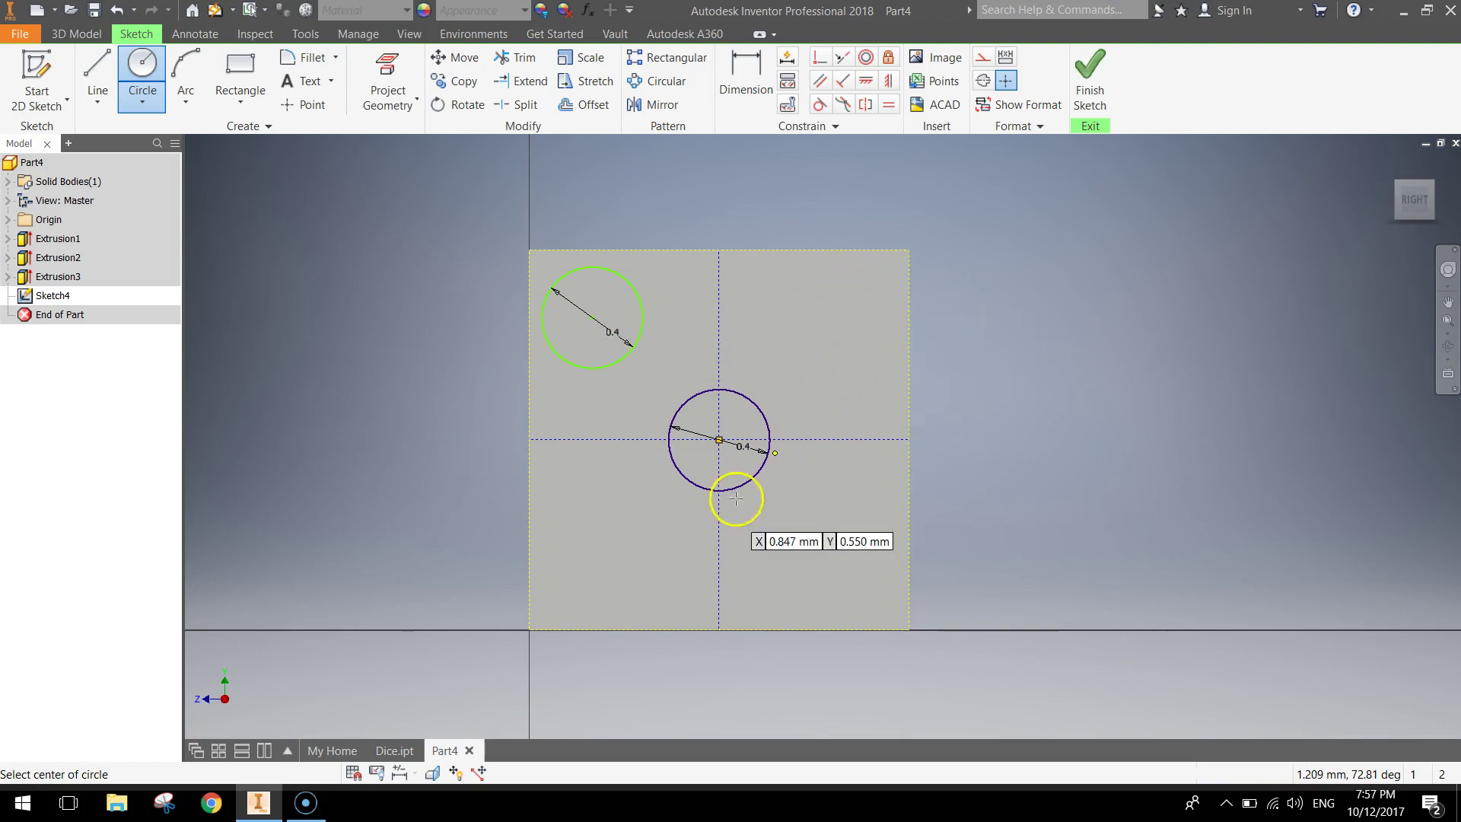
{"action": "left_click", "coordinate": [572, 586]}
{"action": "type", "text": "0"}
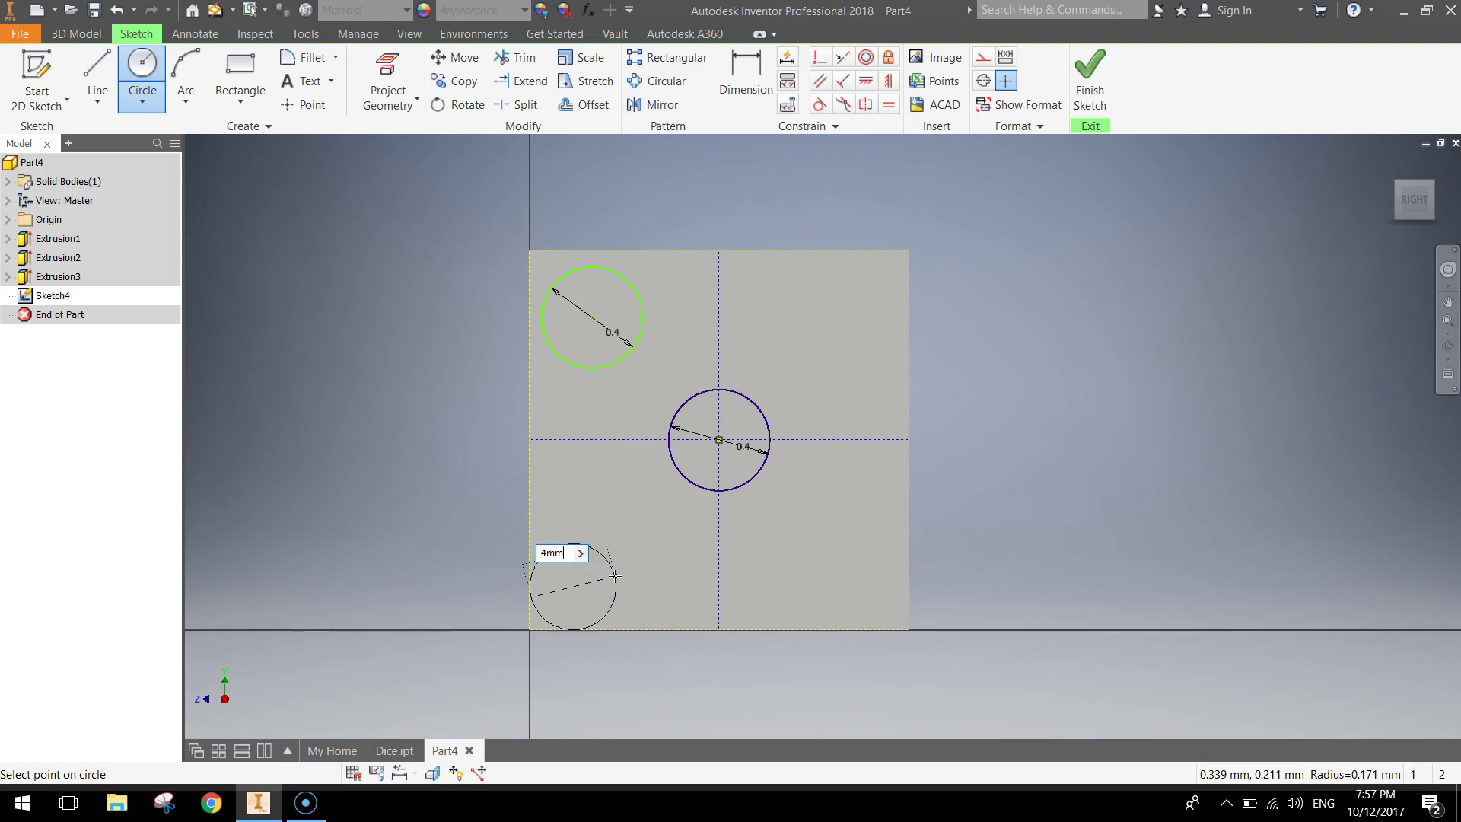
{"action": "type", "text": ".4mm"}
{"action": "key", "text": "Return"}
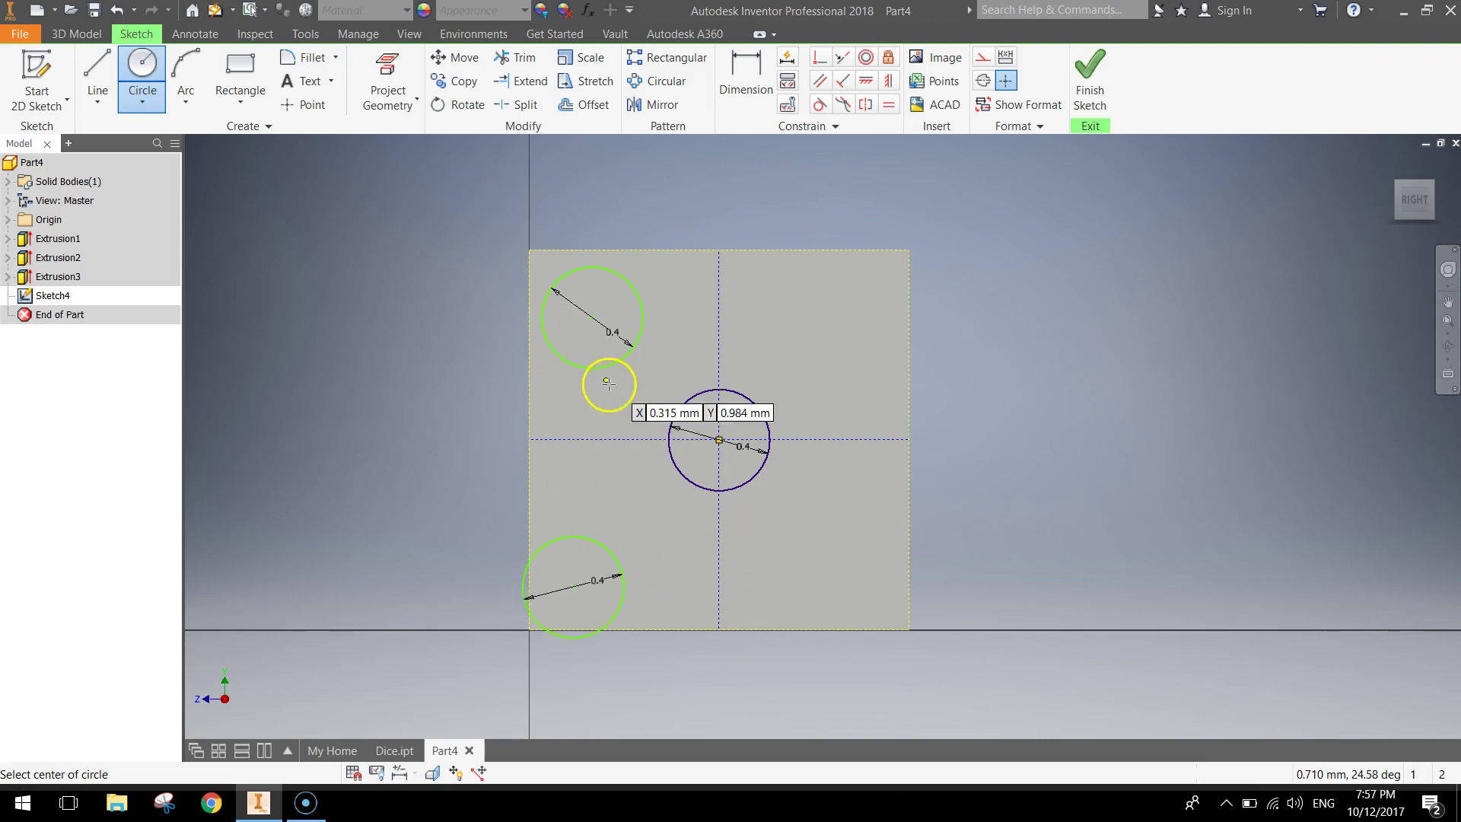
{"action": "left_click", "coordinate": [759, 87]}
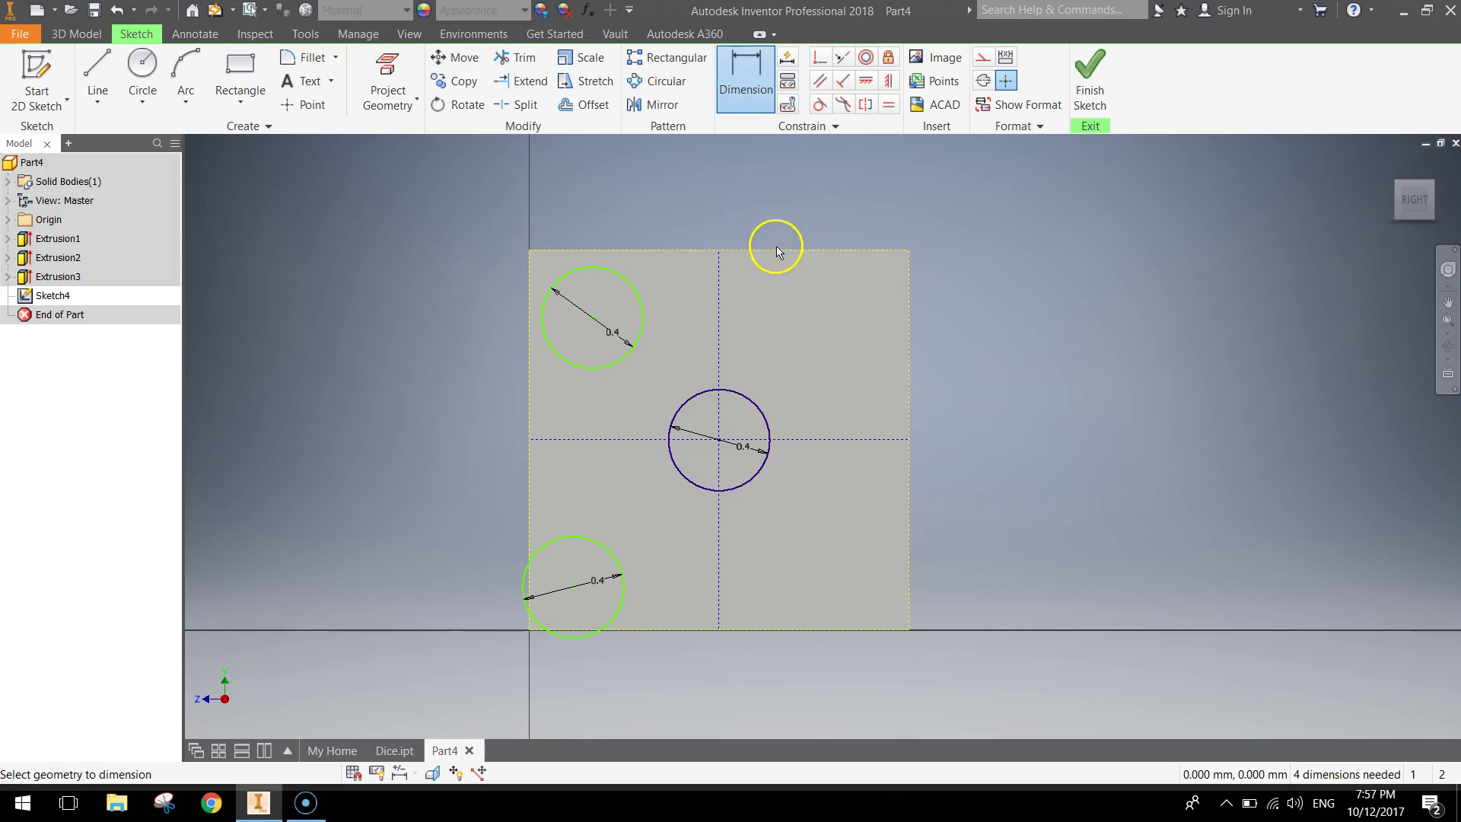
- Dimension the upper circle 0.25 from the top and right edges
{"action": "left_click", "coordinate": [682, 253]}
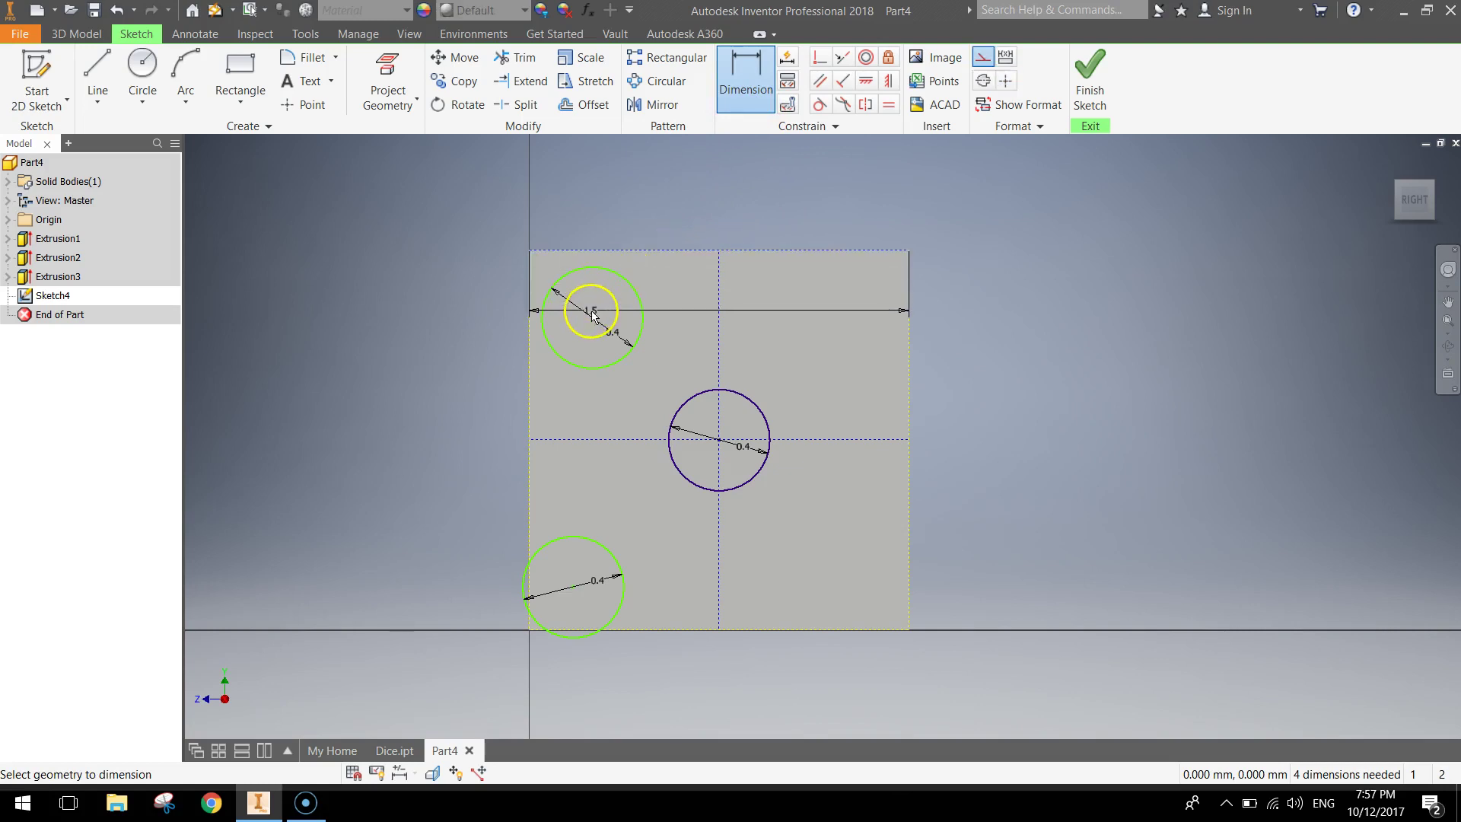
{"action": "left_click", "coordinate": [592, 318]}
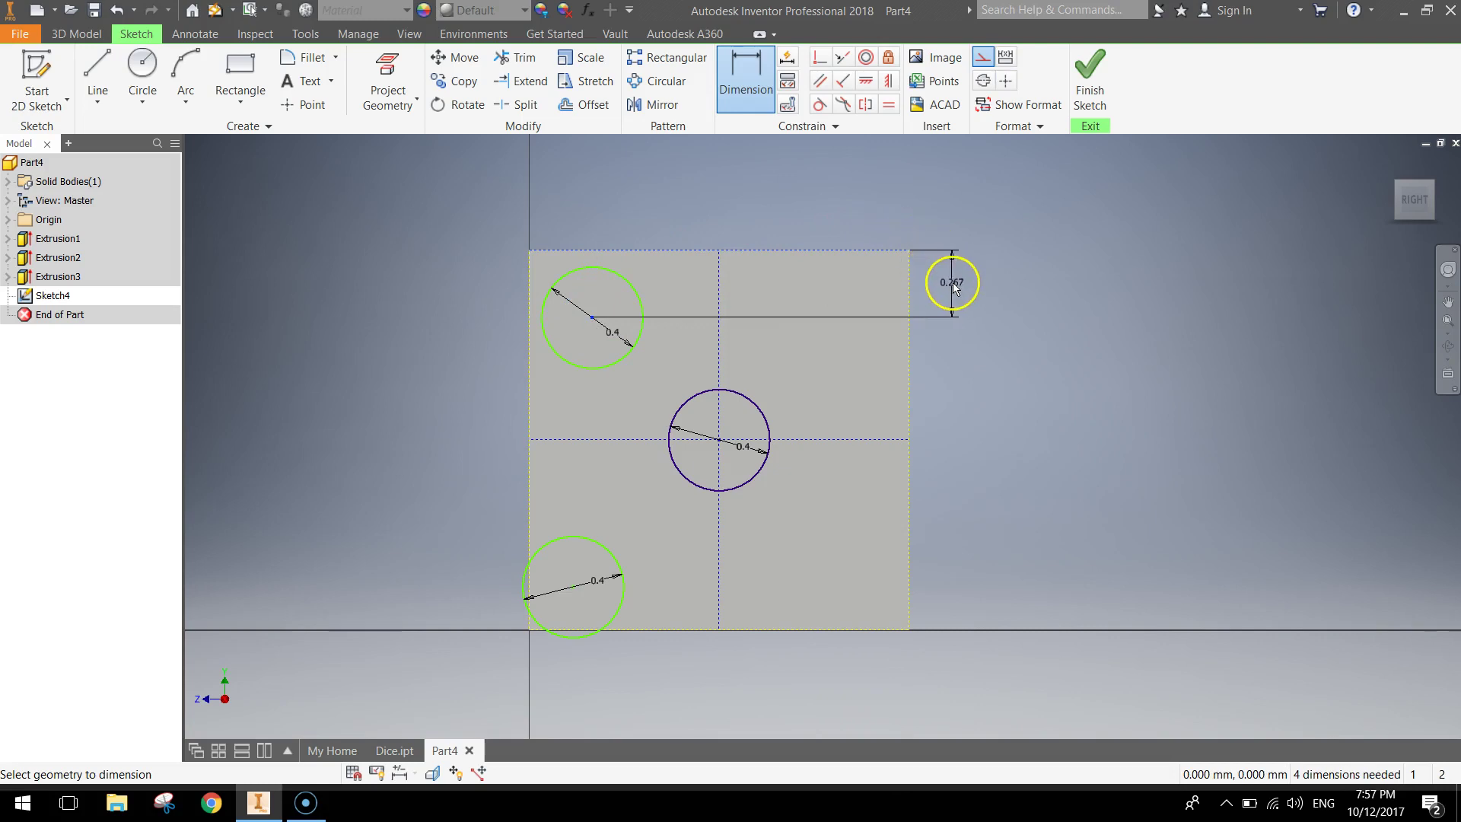
{"action": "left_click", "coordinate": [955, 286]}
{"action": "type", "text": "0.25mm"}
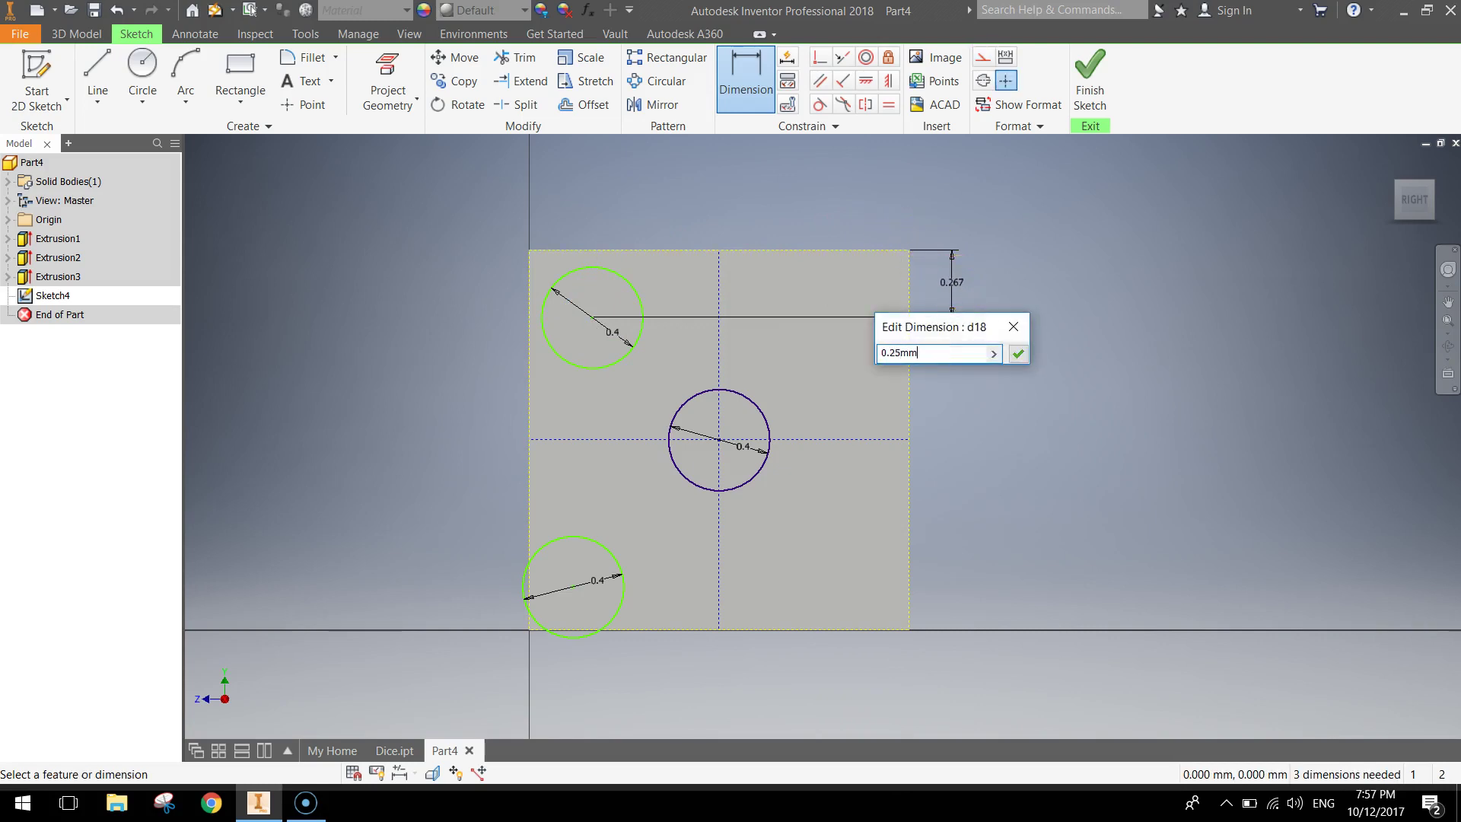
{"action": "key", "text": "Return"}
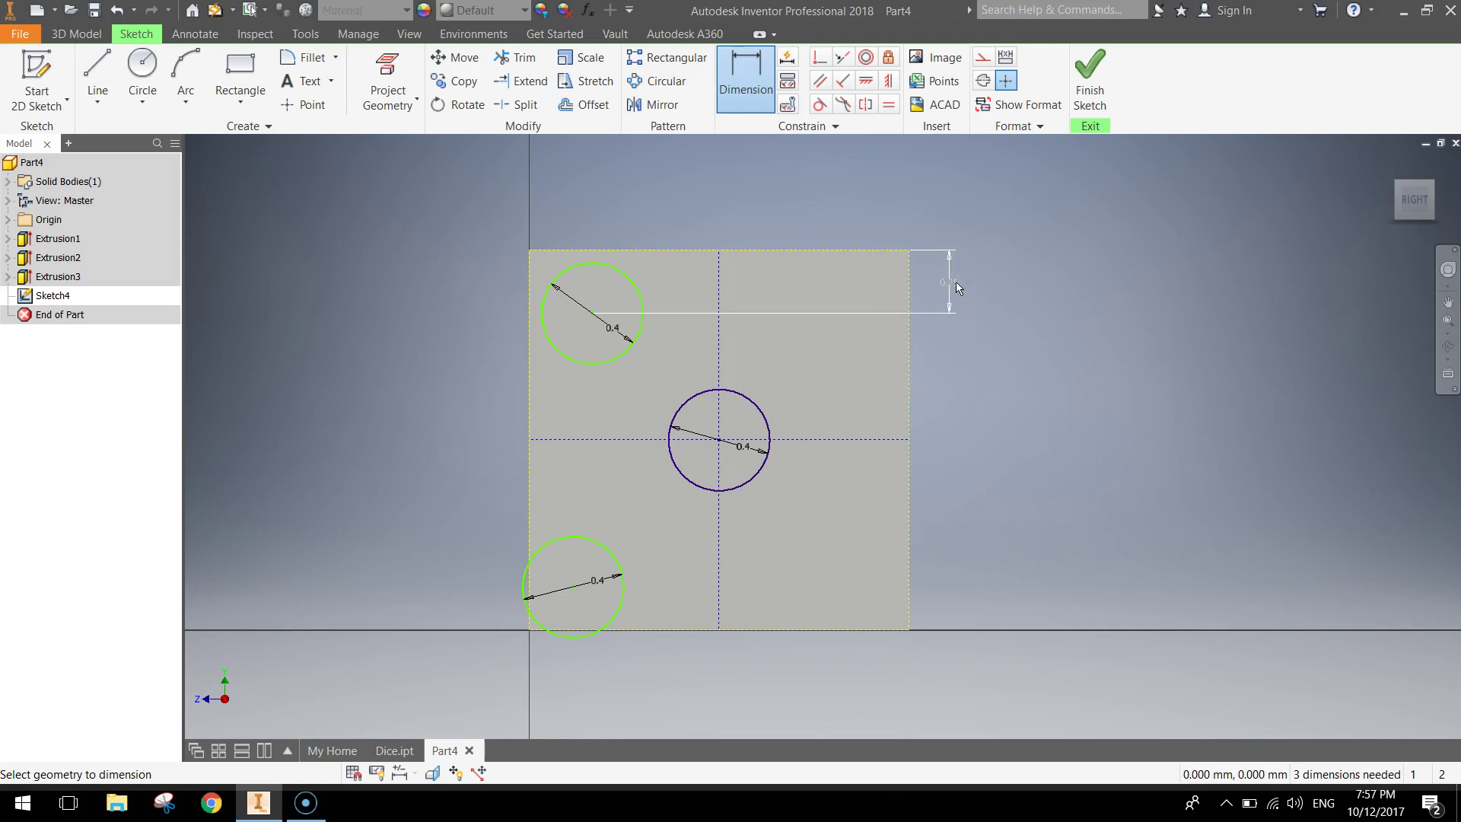
{"action": "left_click", "coordinate": [910, 366]}
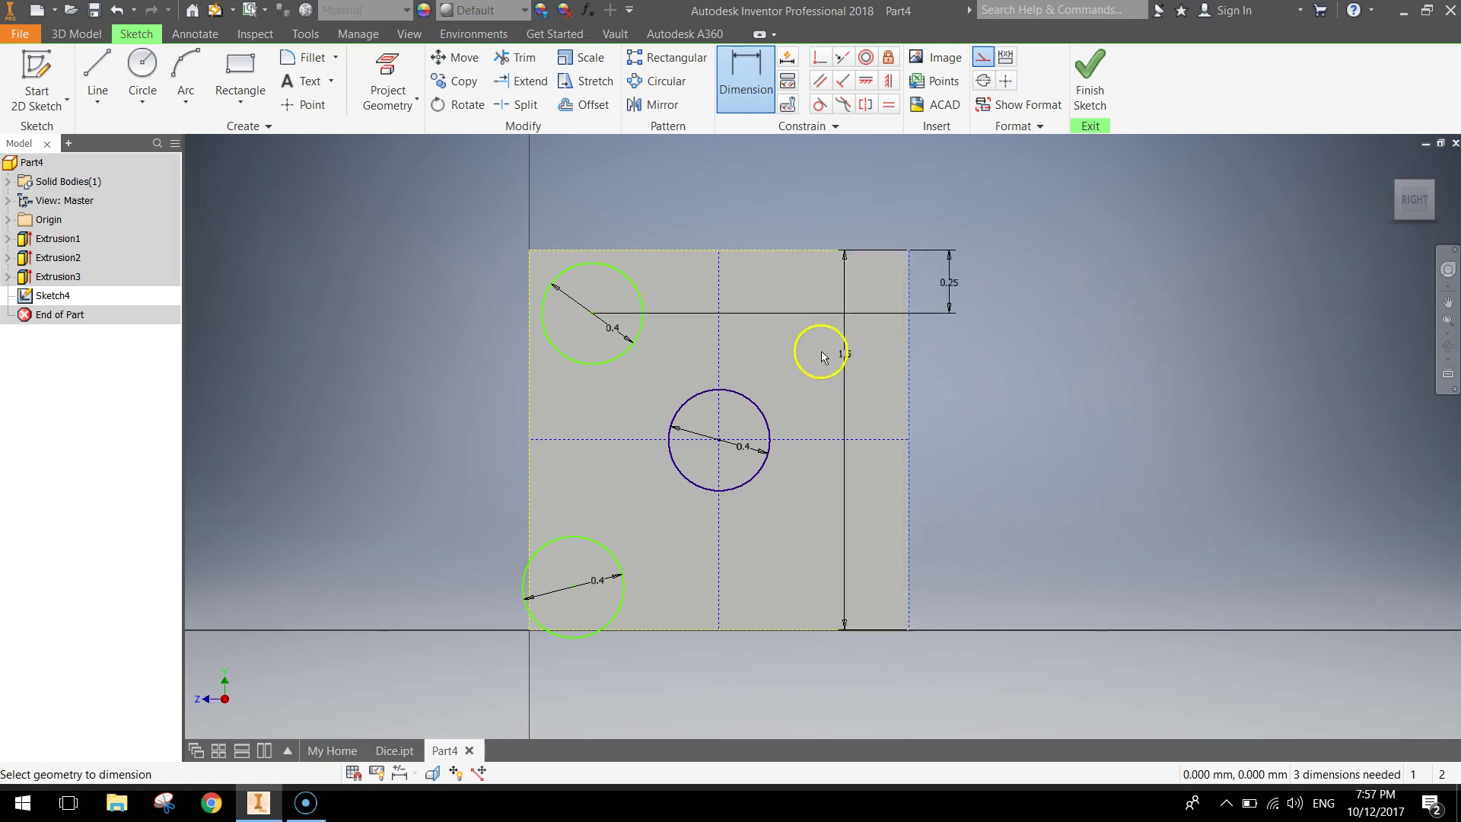
{"action": "left_click", "coordinate": [592, 313]}
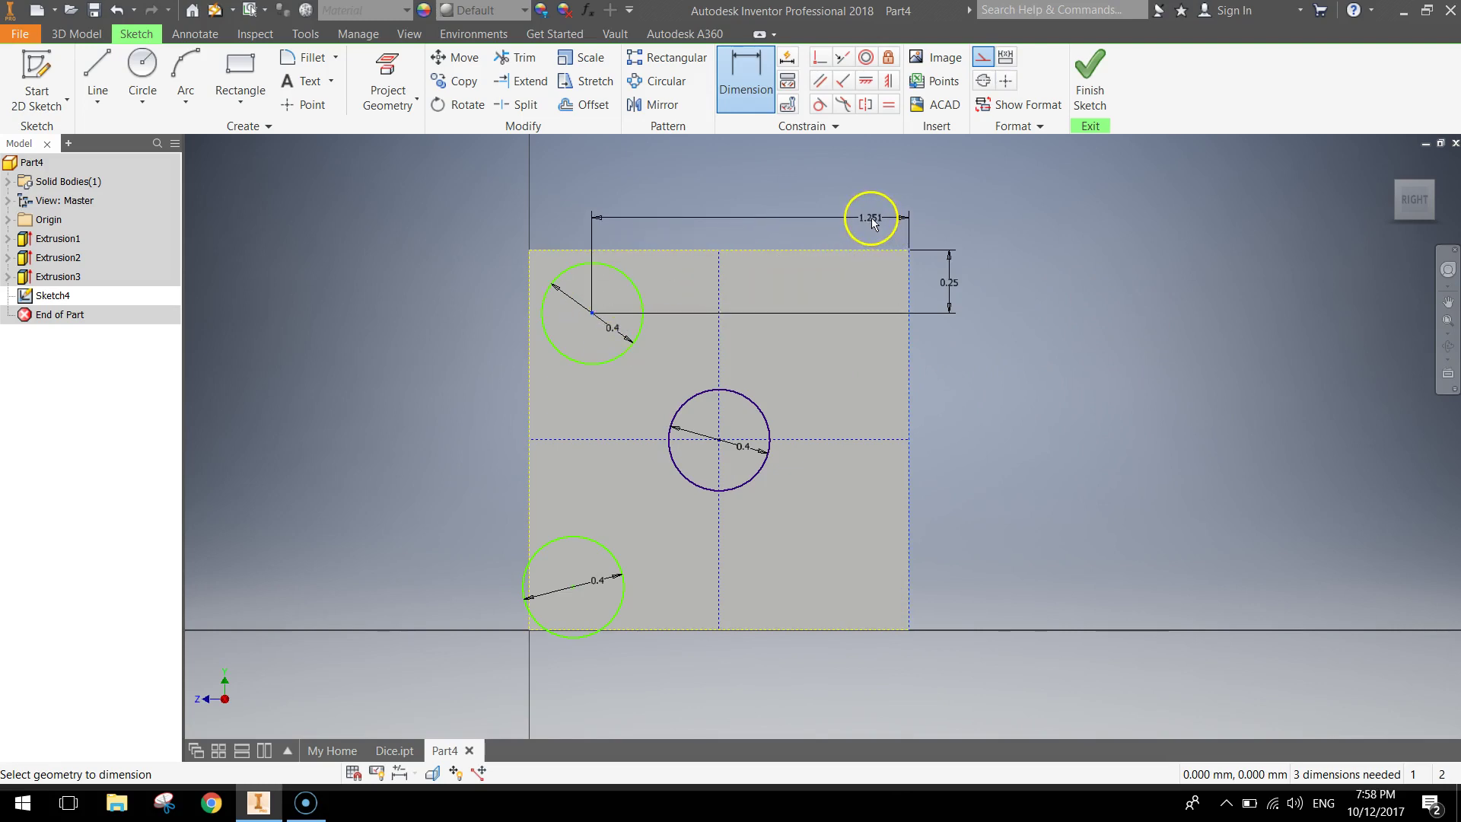
{"action": "left_click", "coordinate": [756, 219]}
{"action": "type", "text": "0.25mm"}
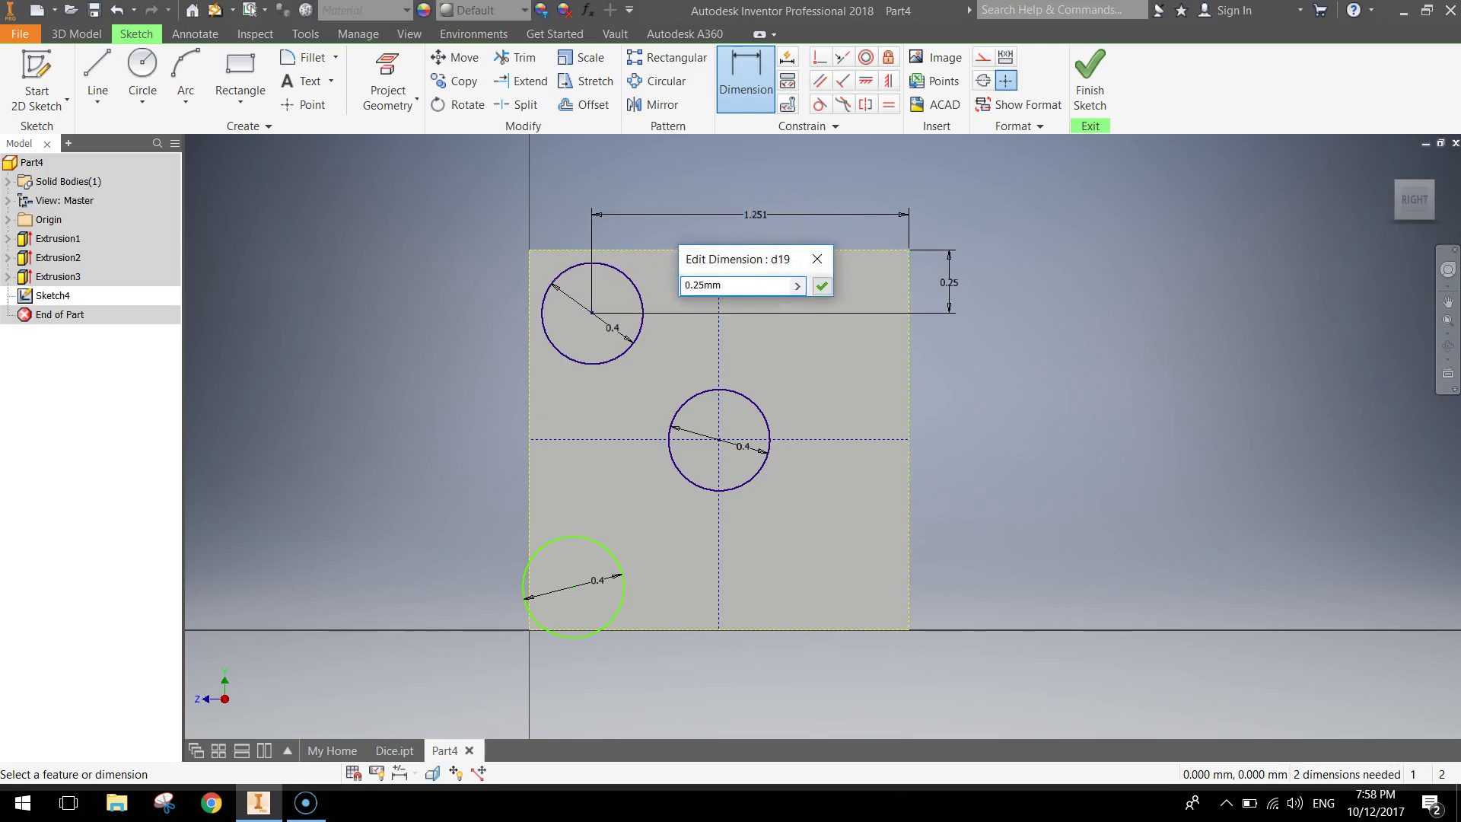
{"action": "key", "text": "Return"}
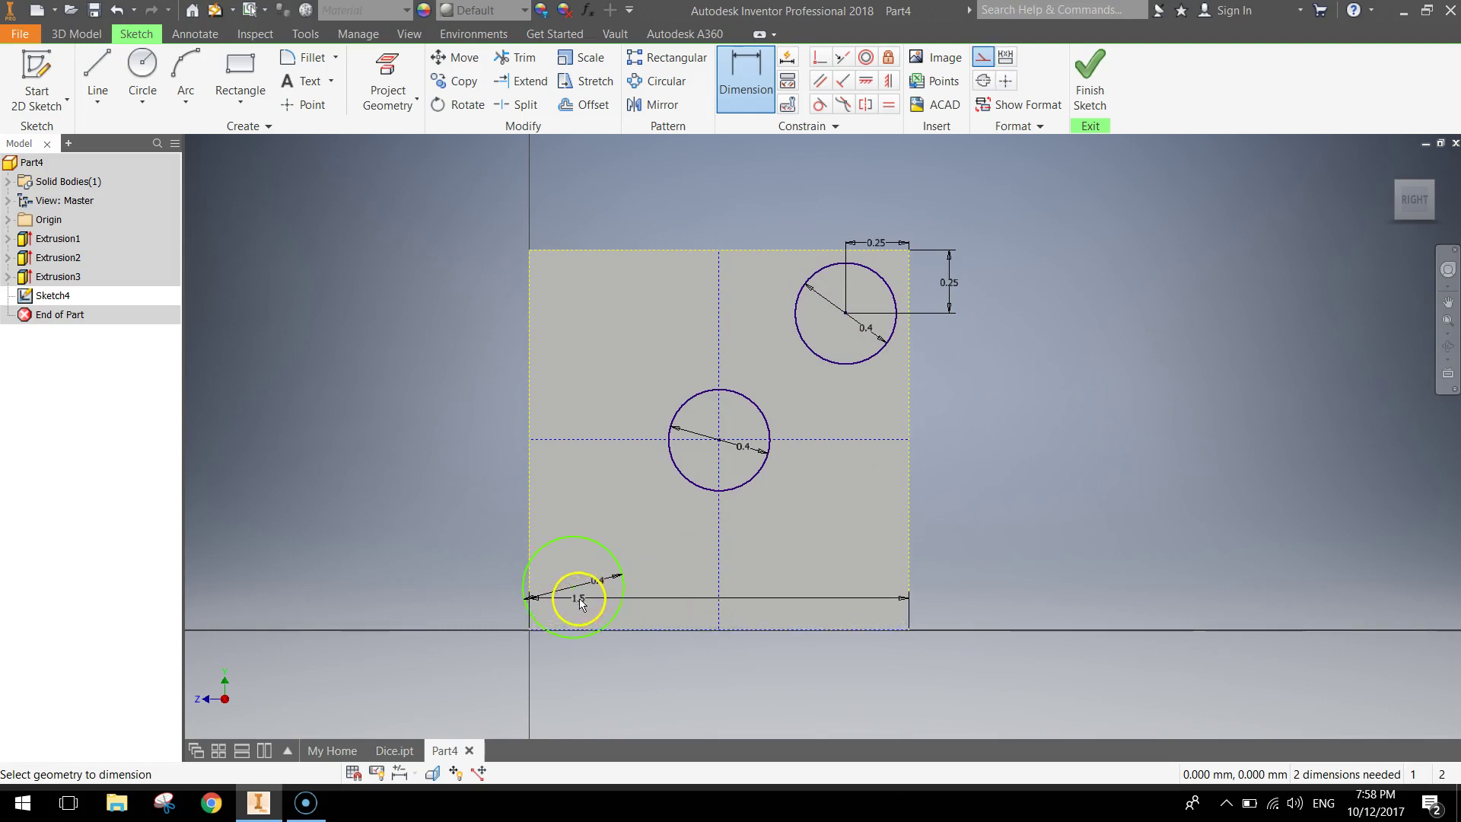
- Dimension the lower circle 0.25 from the bottom and left edges
{"action": "left_click", "coordinate": [575, 590]}
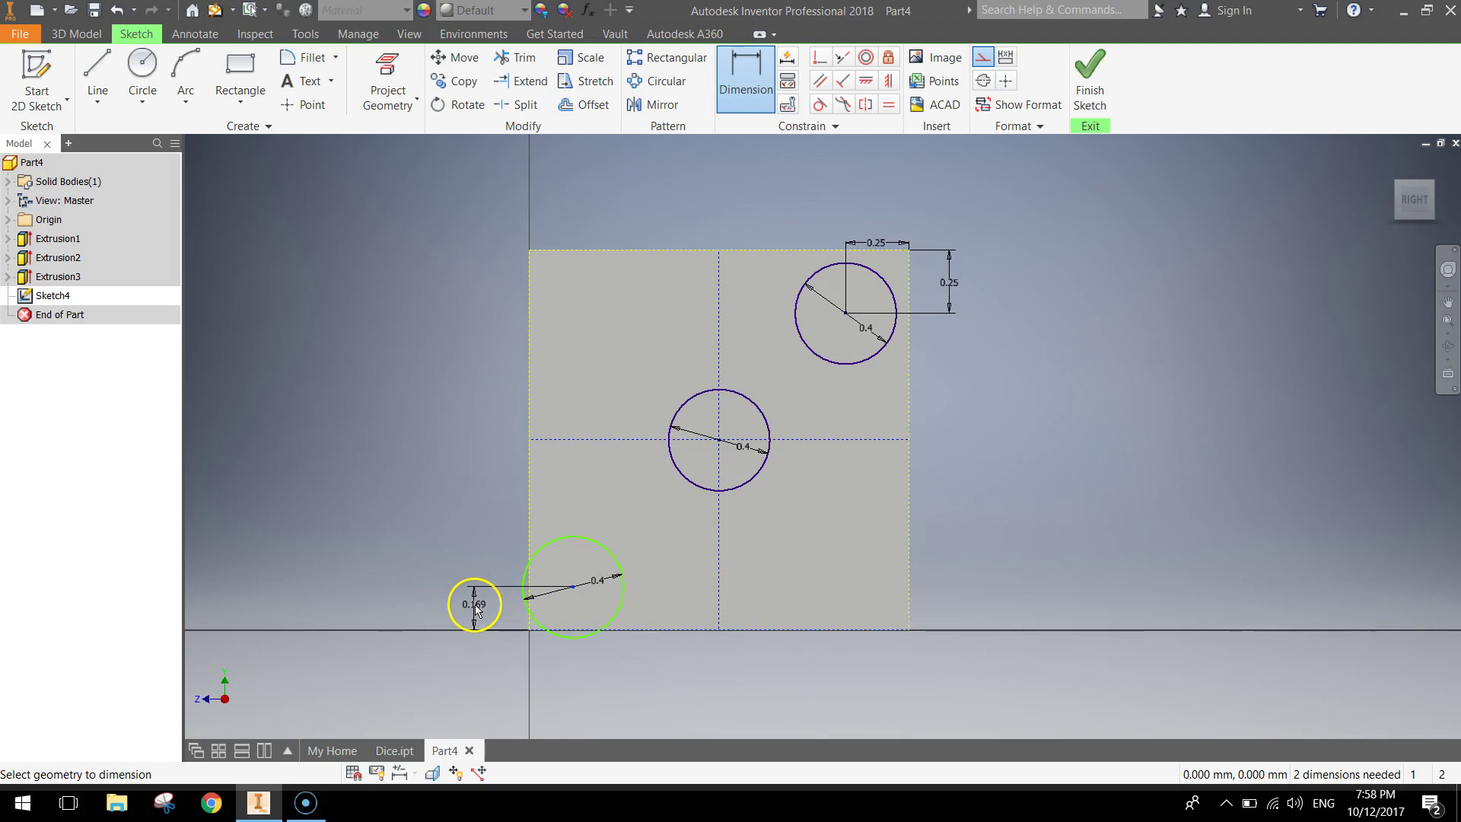
{"action": "left_click", "coordinate": [476, 608]}
{"action": "type", "text": "0.25"}
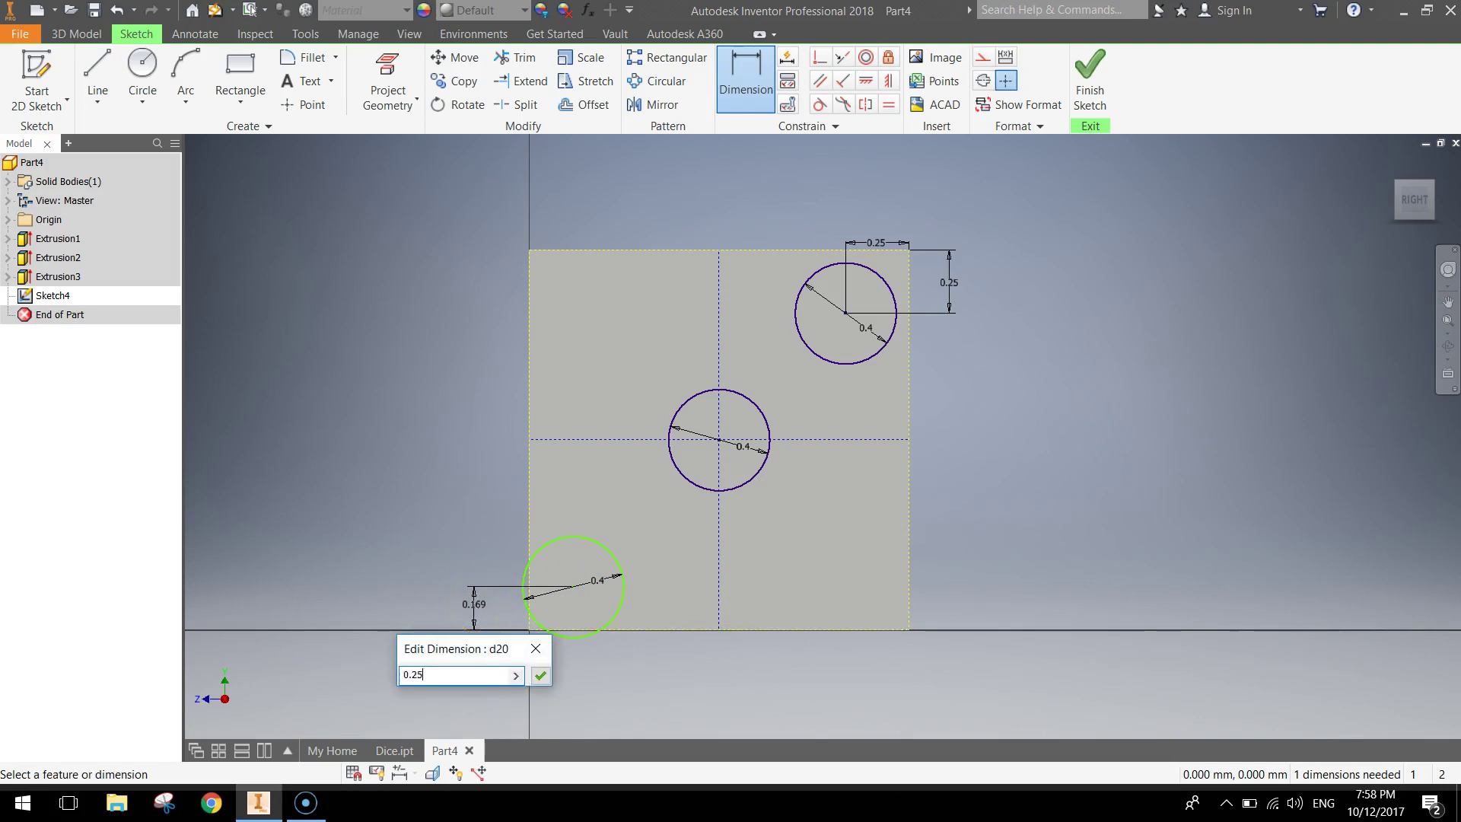
{"action": "key", "text": "Return"}
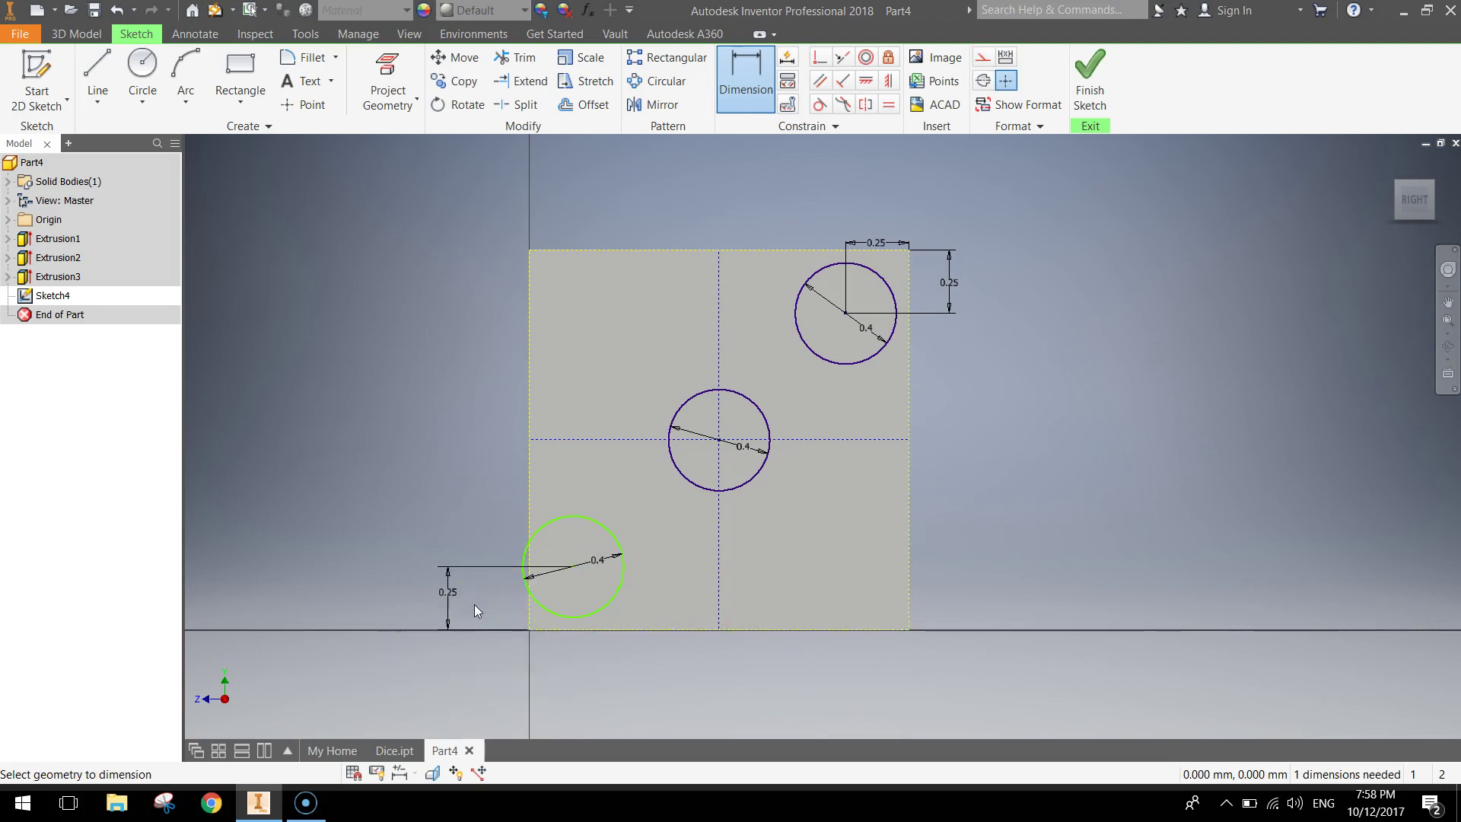
{"action": "left_click", "coordinate": [527, 473]}
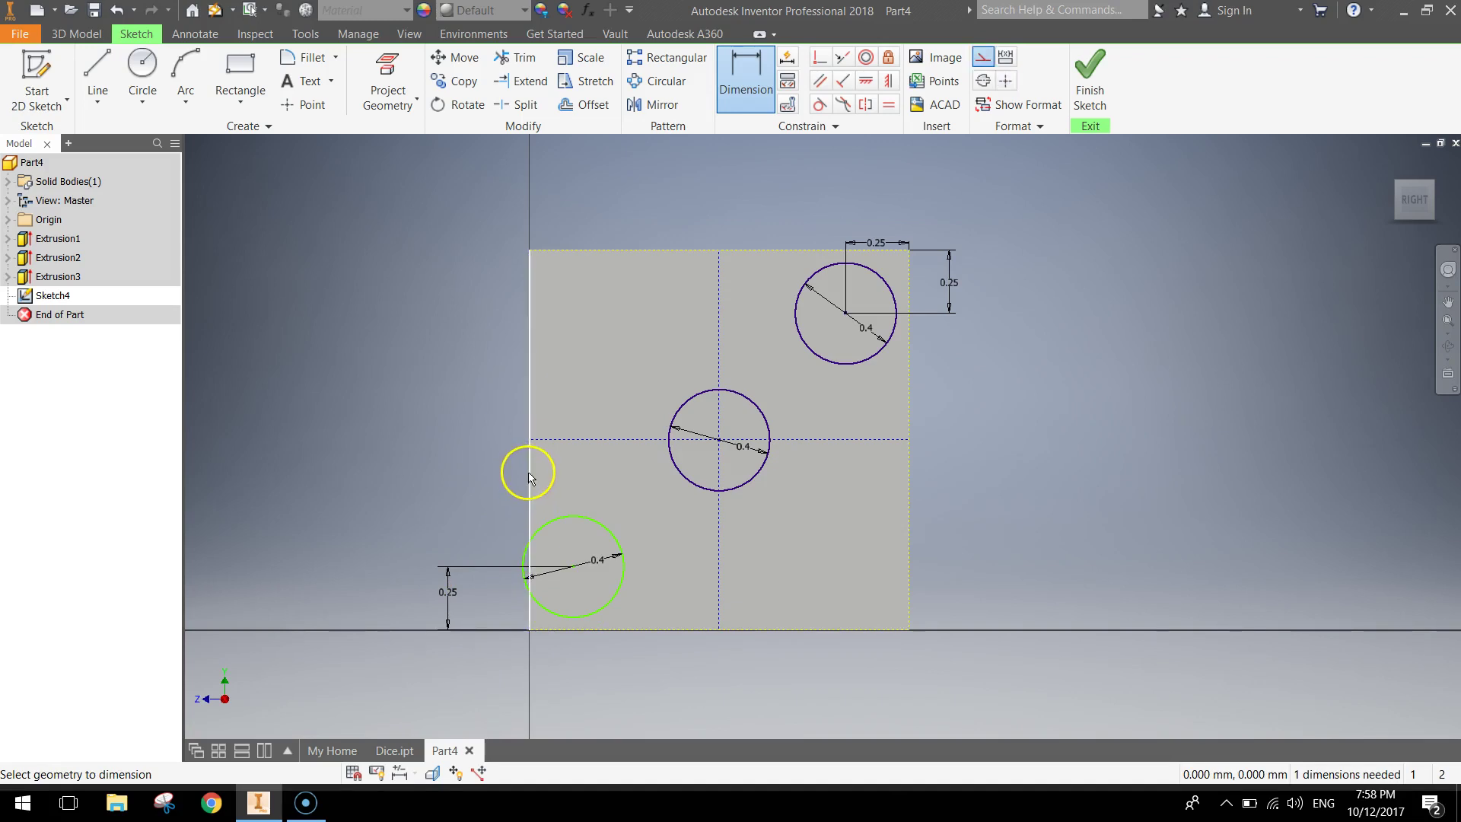
{"action": "left_click", "coordinate": [572, 567]}
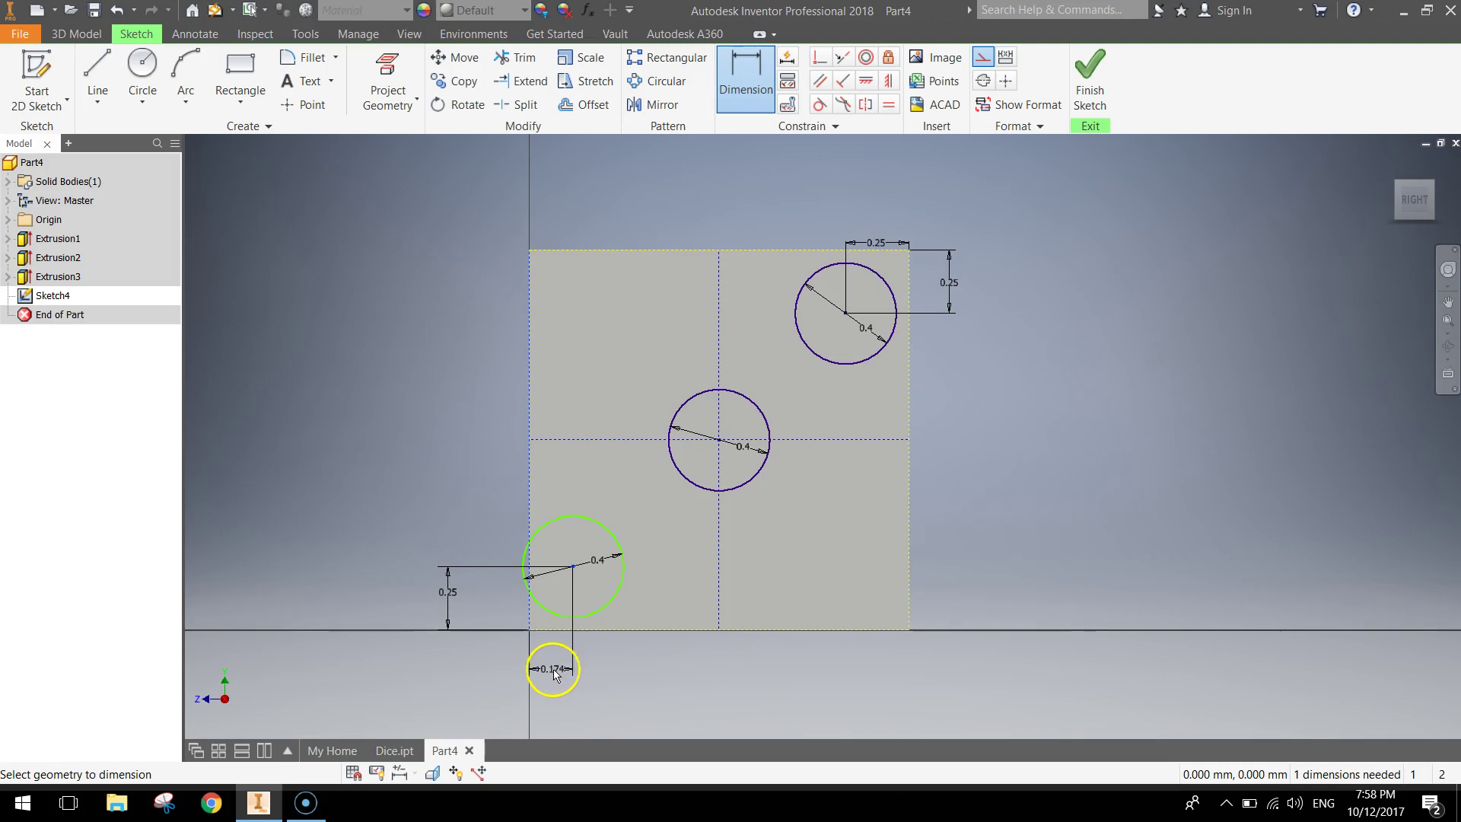
{"action": "left_click", "coordinate": [554, 674]}
{"action": "type", "text": "0.25"}
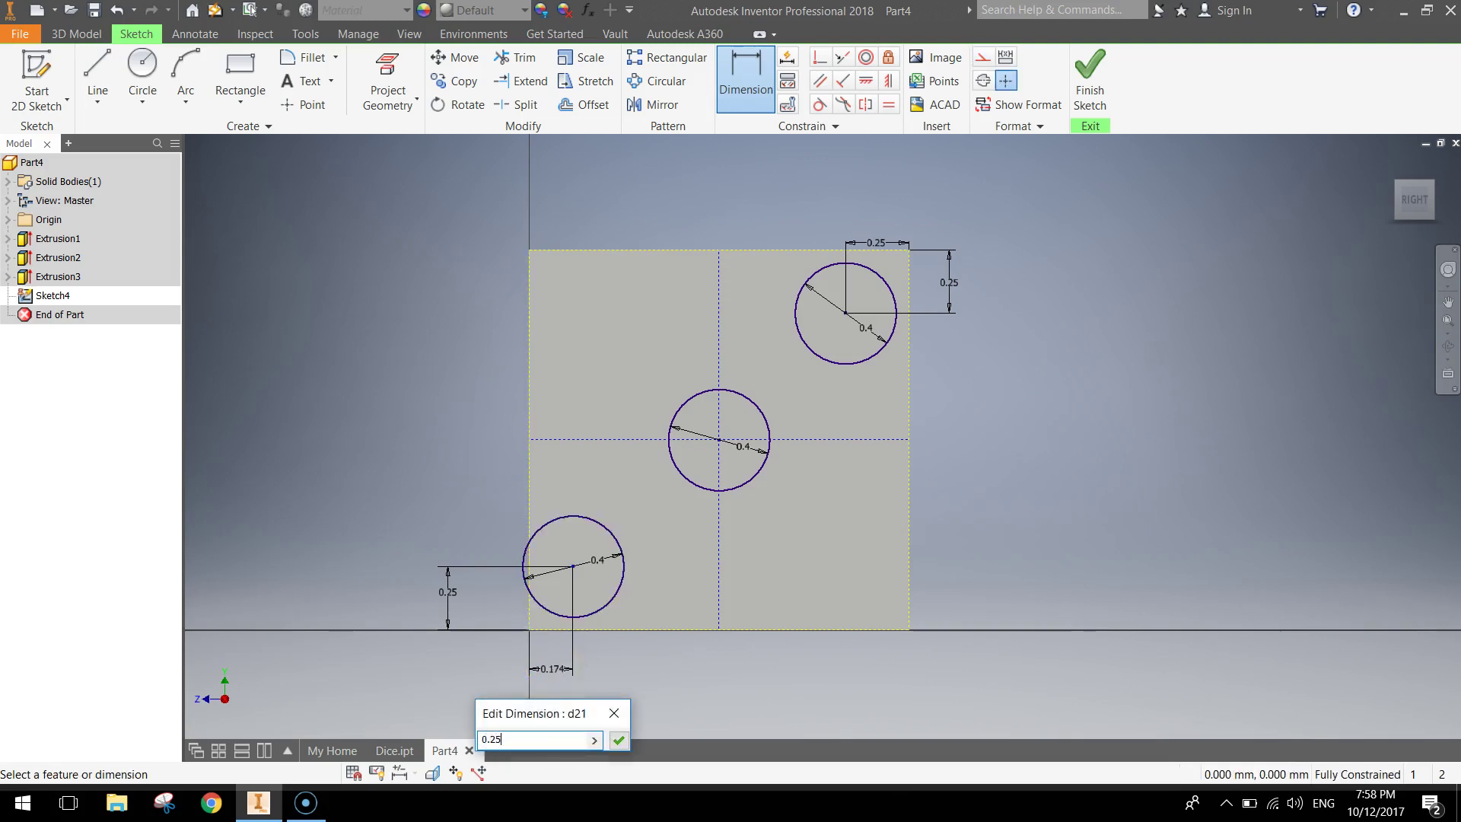
{"action": "key", "text": "Return"}
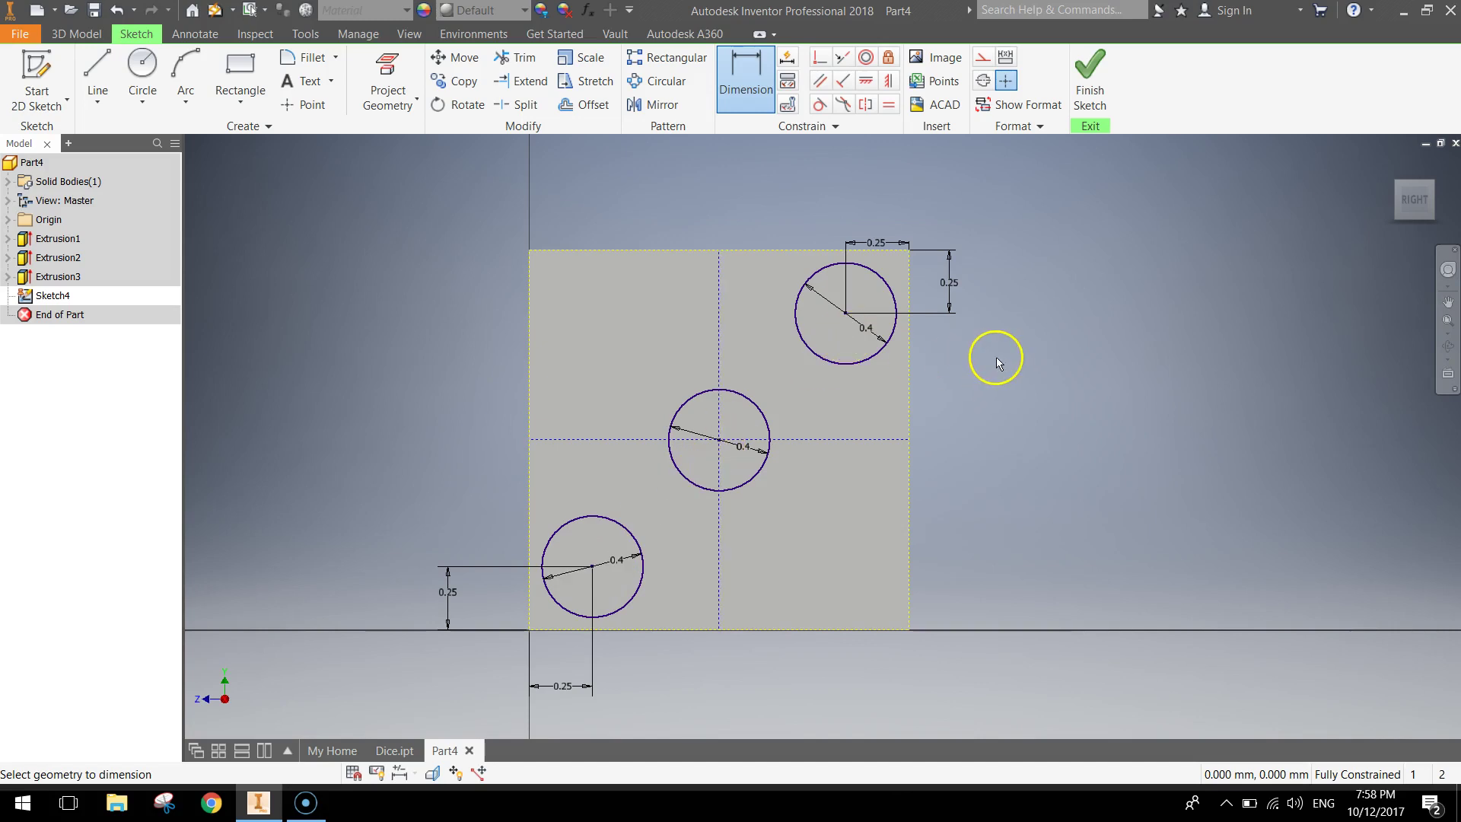
- Finish Sketch4 and extrude its three circles 0.05 mm into the cube as pip recesses
{"action": "left_click", "coordinate": [1096, 76]}
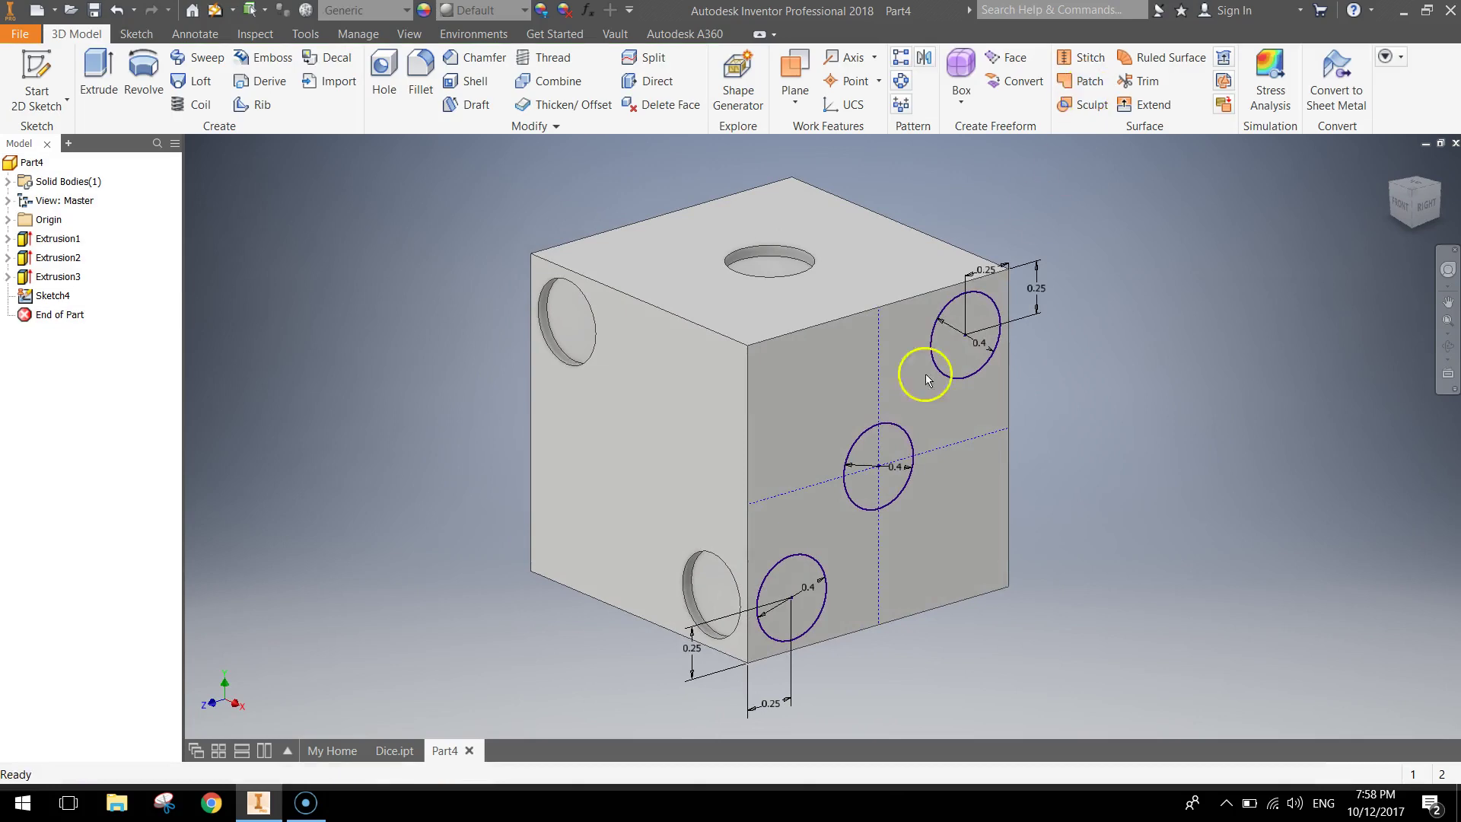
{"action": "left_click", "coordinate": [97, 74]}
{"action": "left_click", "coordinate": [795, 597]}
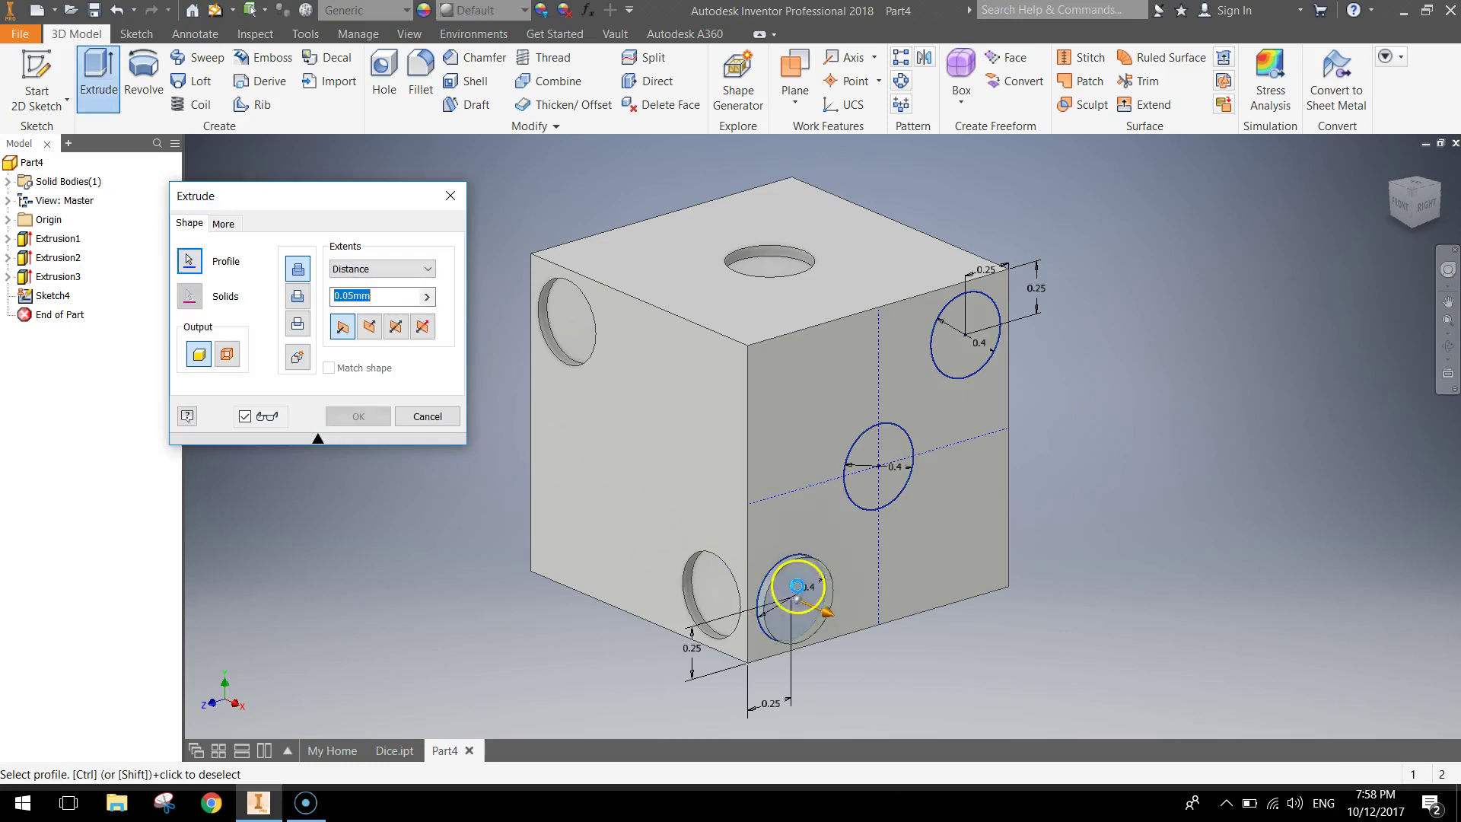
{"action": "left_click", "coordinate": [888, 485]}
{"action": "left_click", "coordinate": [968, 349]}
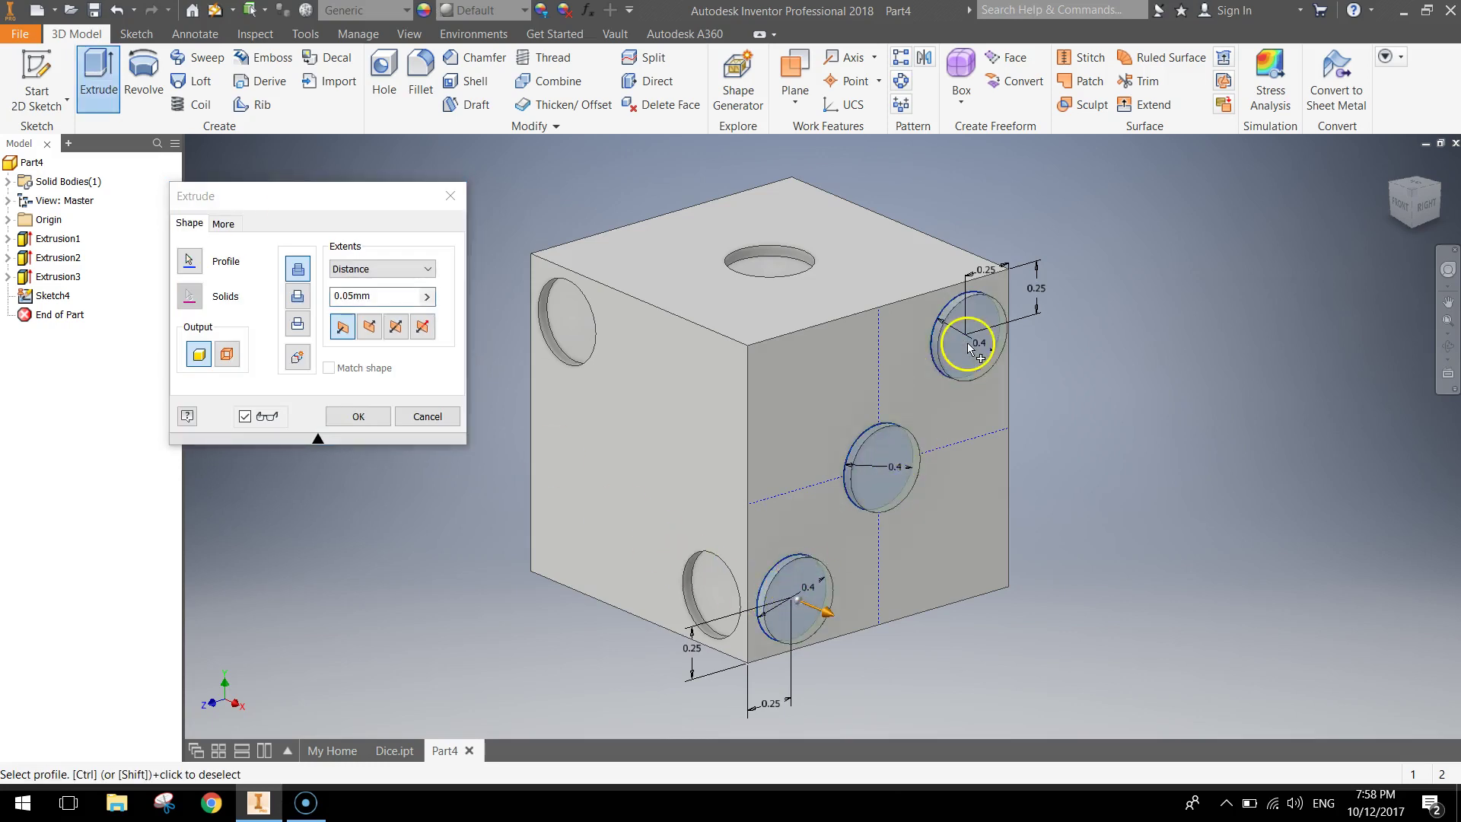
{"action": "left_click", "coordinate": [371, 327]}
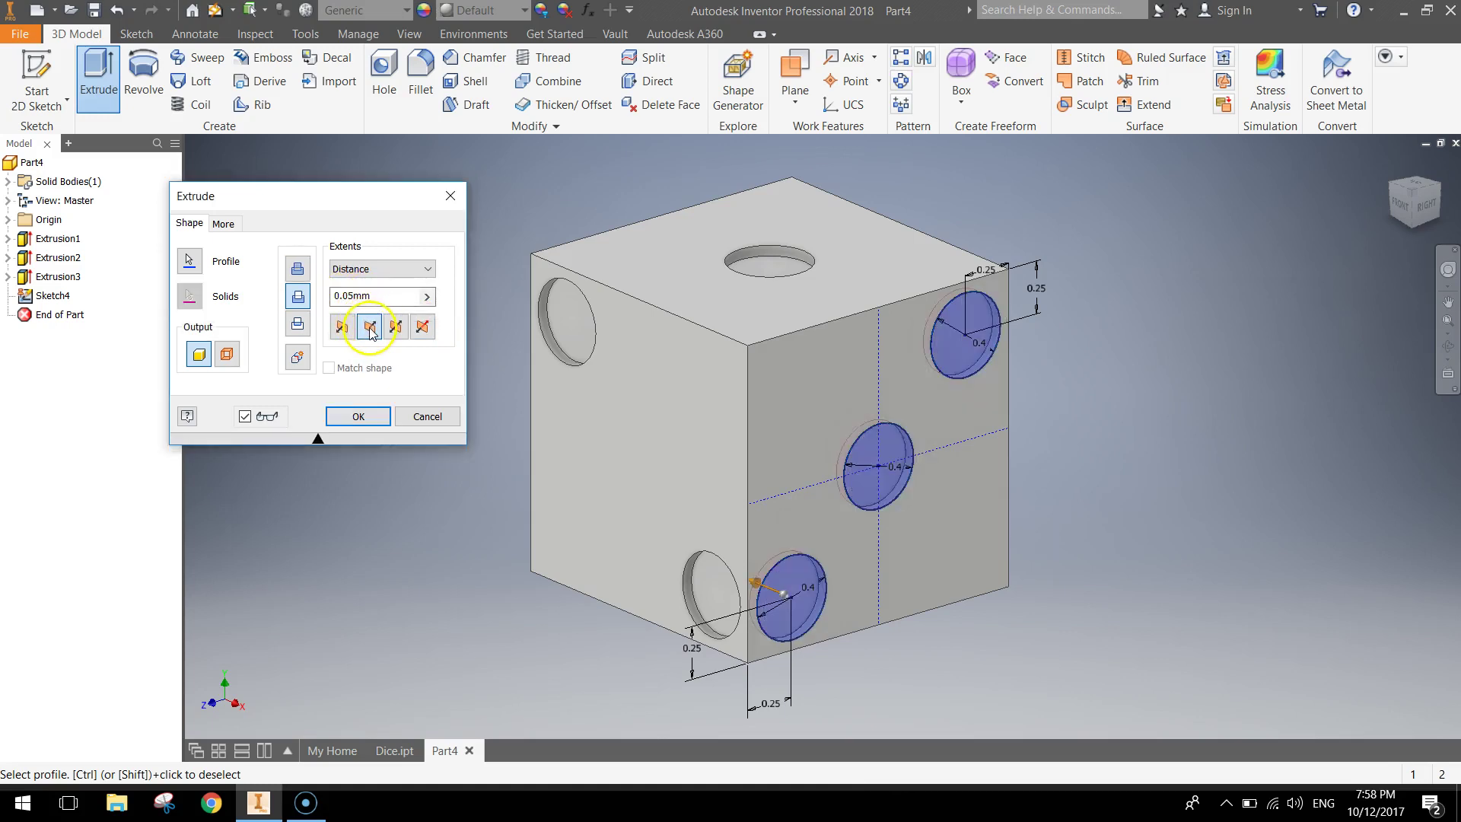
{"action": "left_click", "coordinate": [367, 419]}
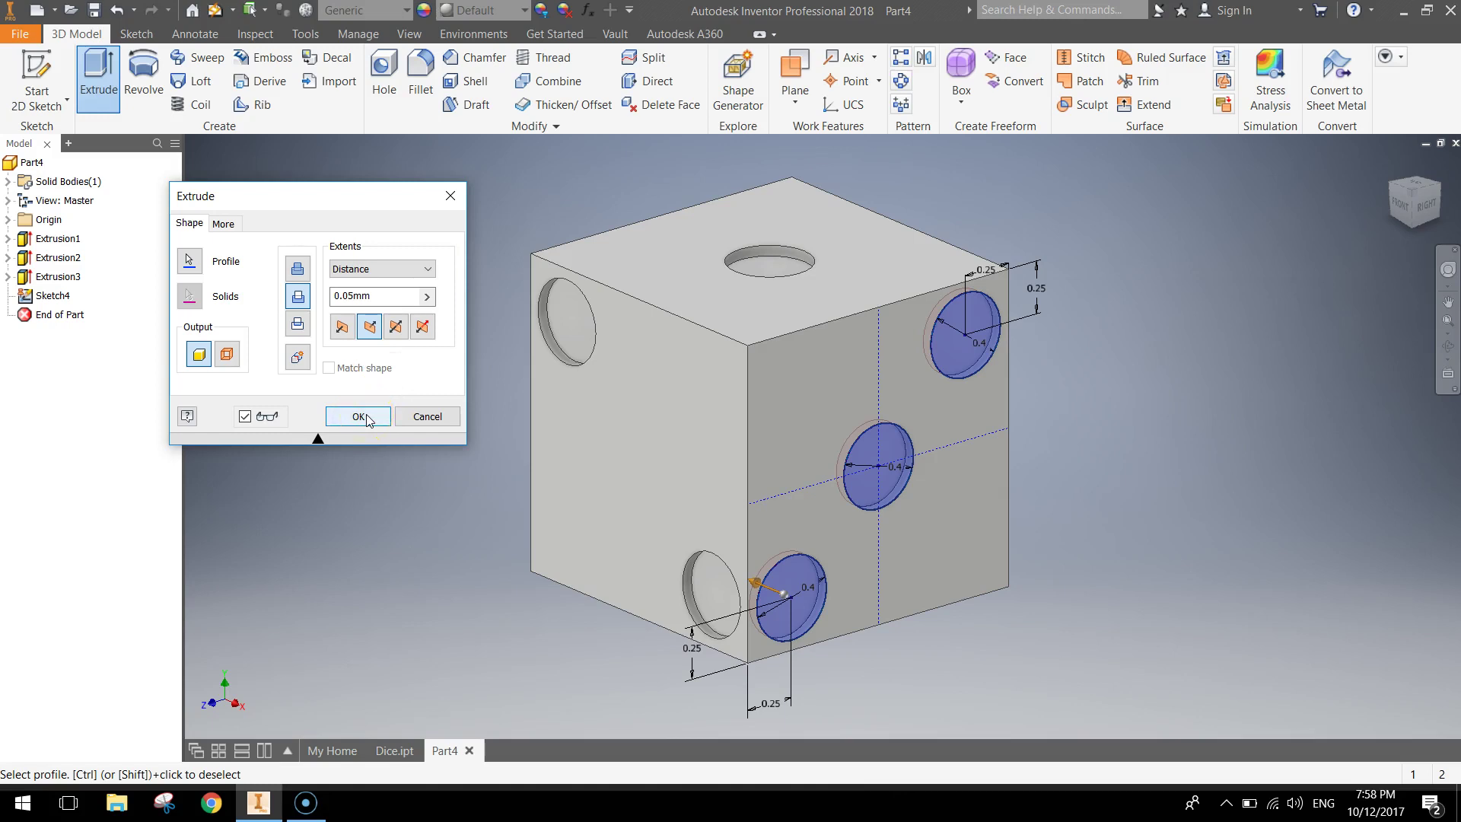
{"action": "left_click", "coordinate": [362, 419]}
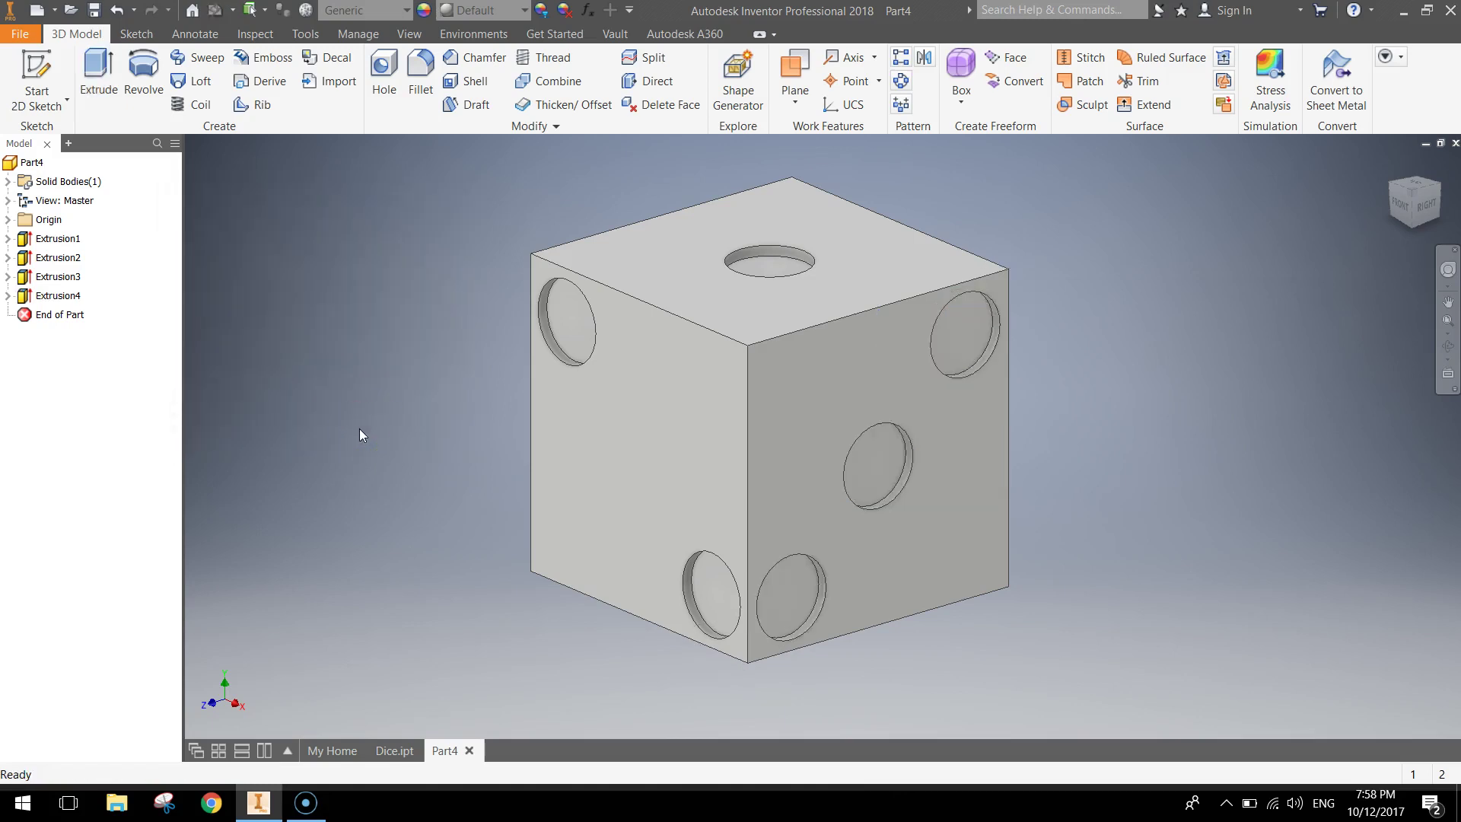